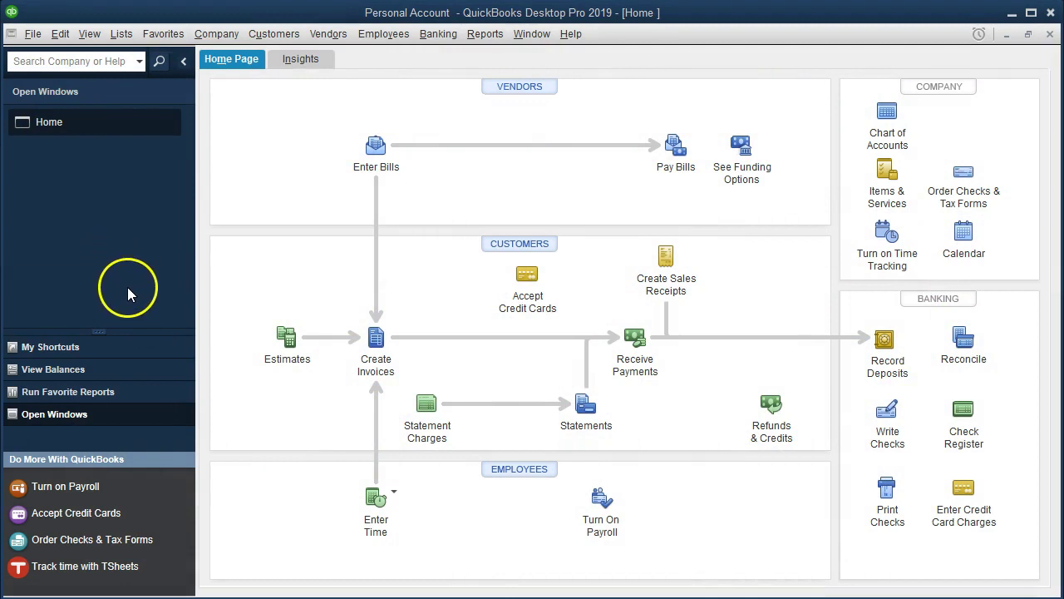
# Step: Show the open window list and open the Balance Sheet Standard report from the company and financial reports
pyautogui.click(89, 33)
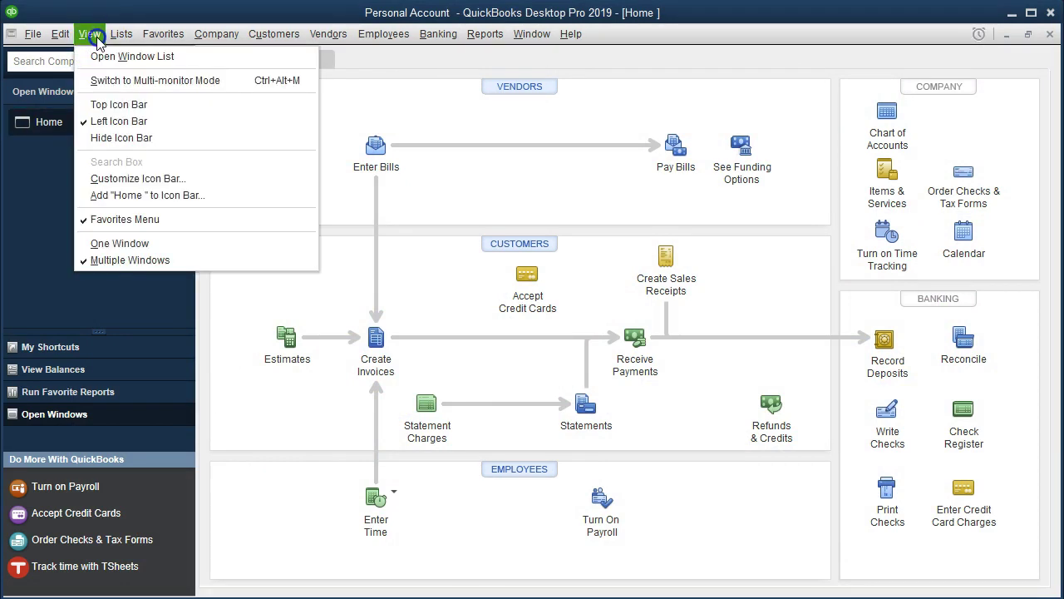
pyautogui.click(174, 58)
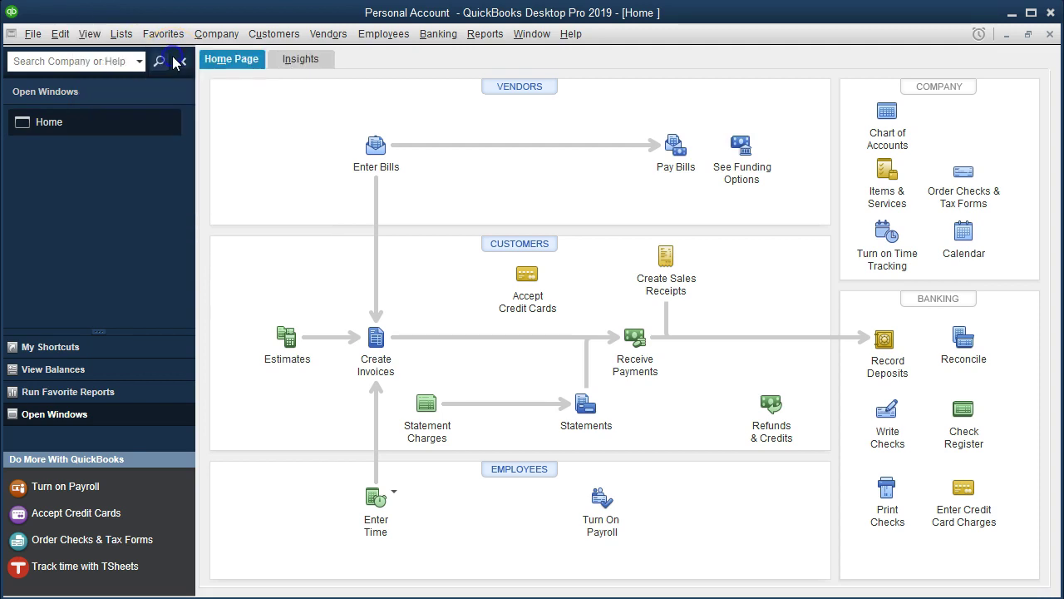
pyautogui.click(484, 37)
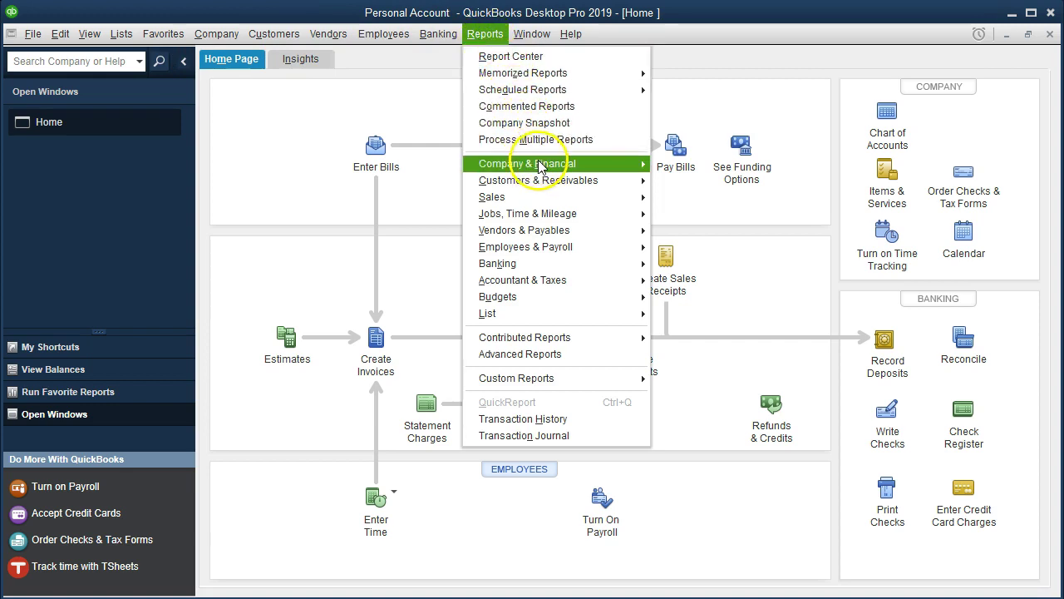
pyautogui.moveTo(647, 166)
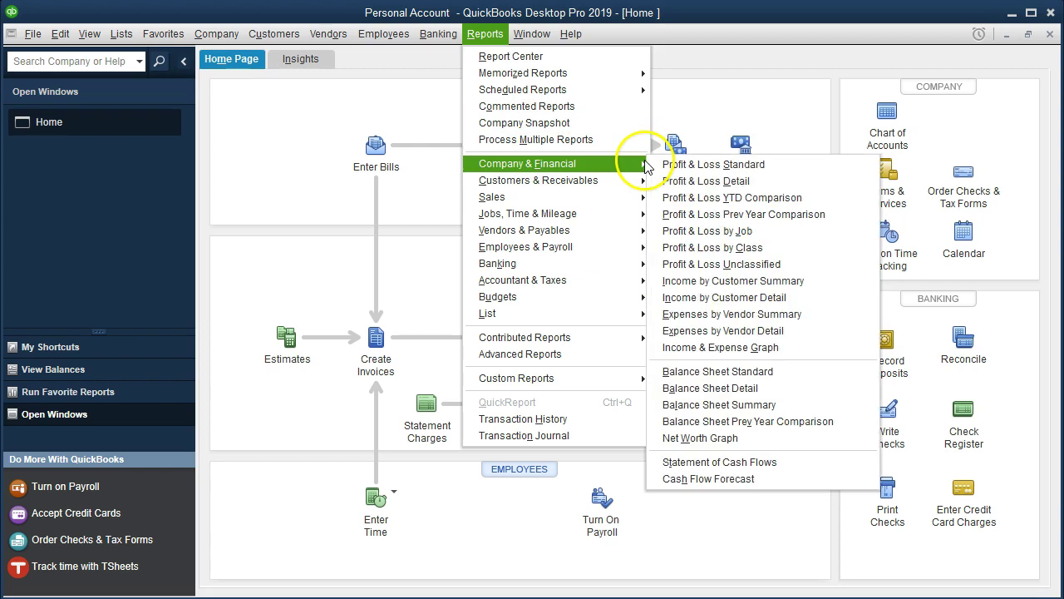
pyautogui.click(791, 375)
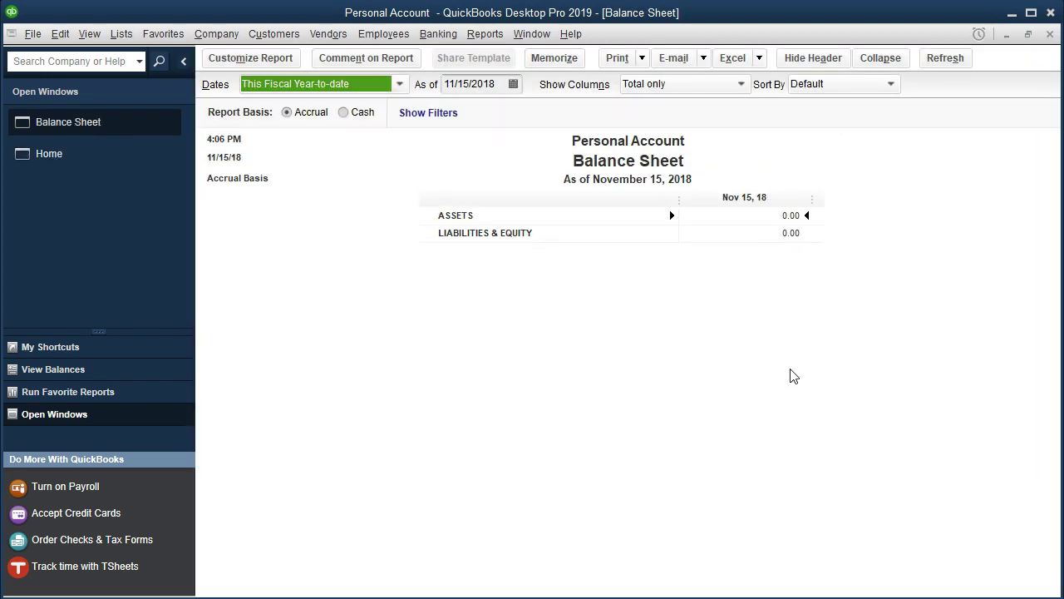
# Step: Customize the balance sheet's date range to run from 01/01/2020 to 12/31/2020
pyautogui.click(289, 59)
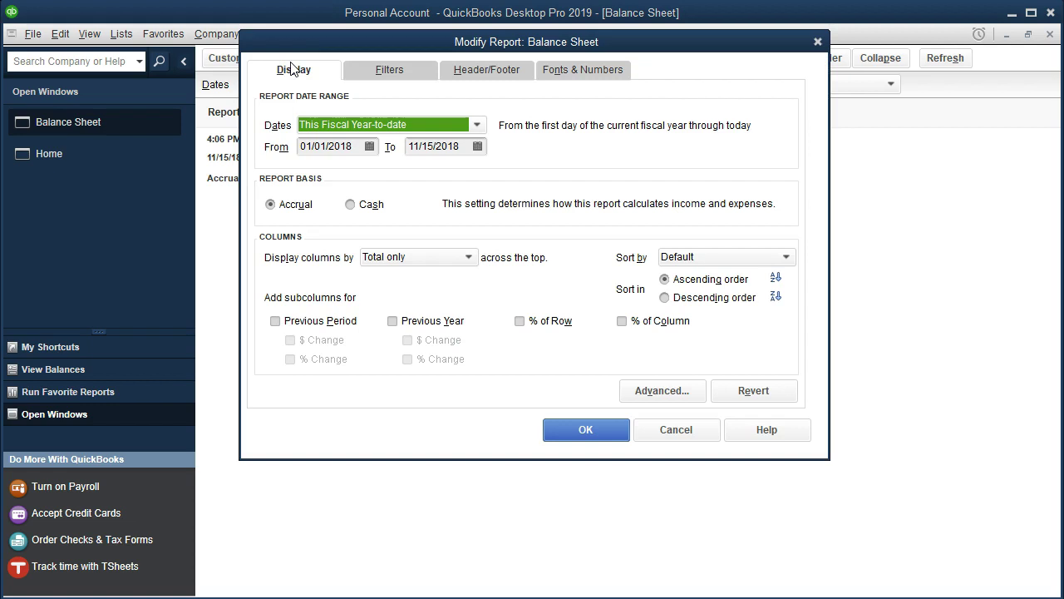
pyautogui.write('01/01/2020')
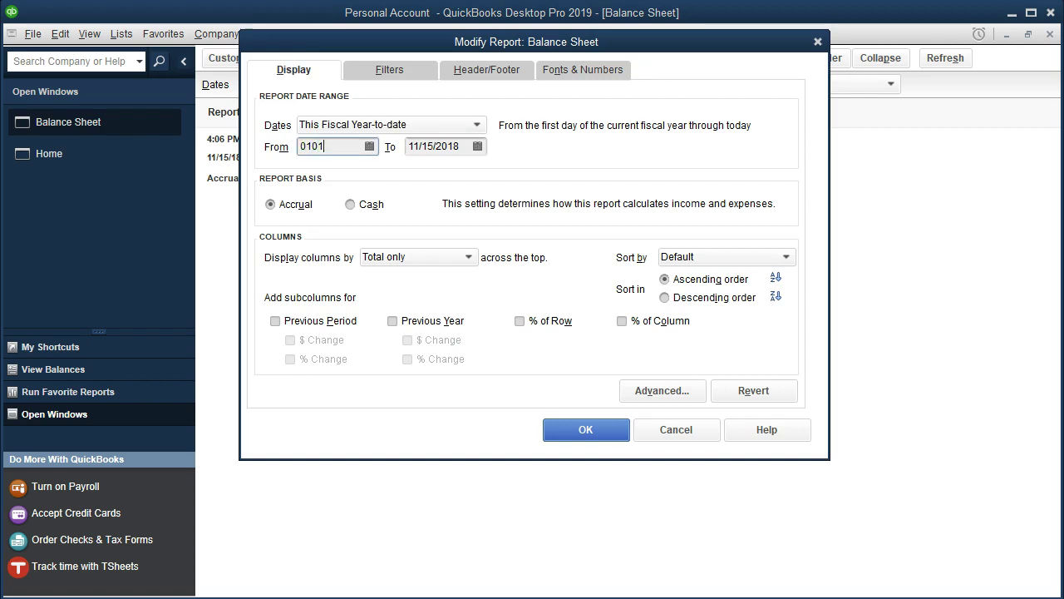
pyautogui.press('Tab')
pyautogui.write('12/31/2020')
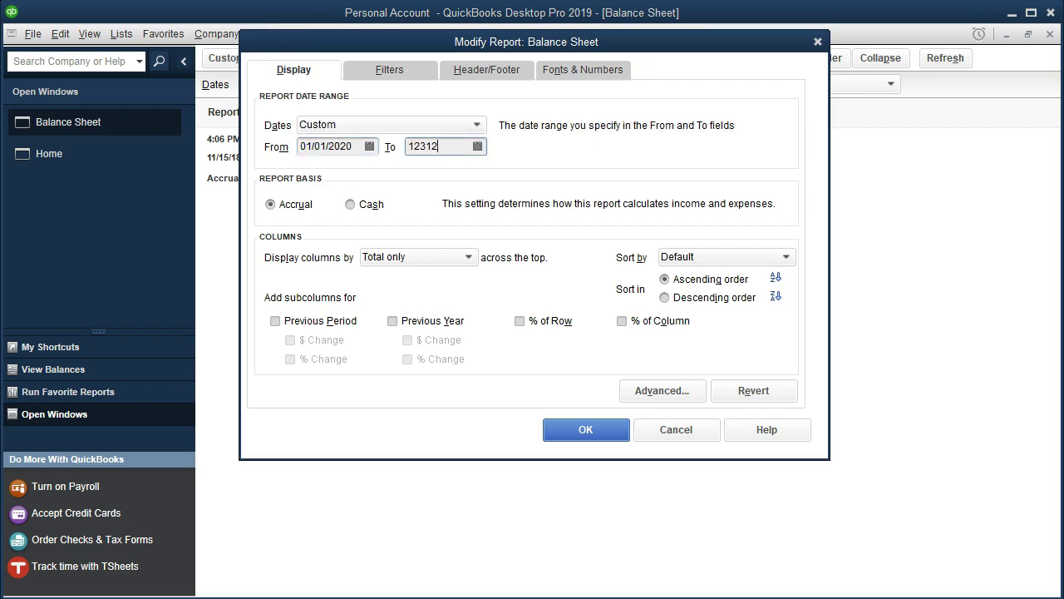
pyautogui.press('Tab')
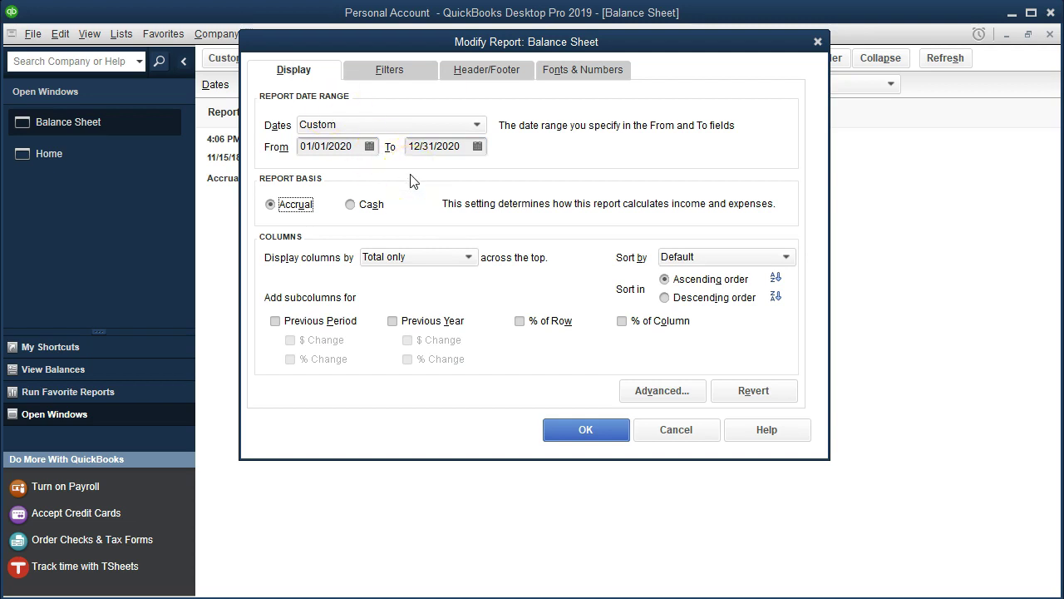
# Step: Enlarge the balance sheet's column label font, apply the change to all related fonts, and apply the report customization
pyautogui.click(563, 73)
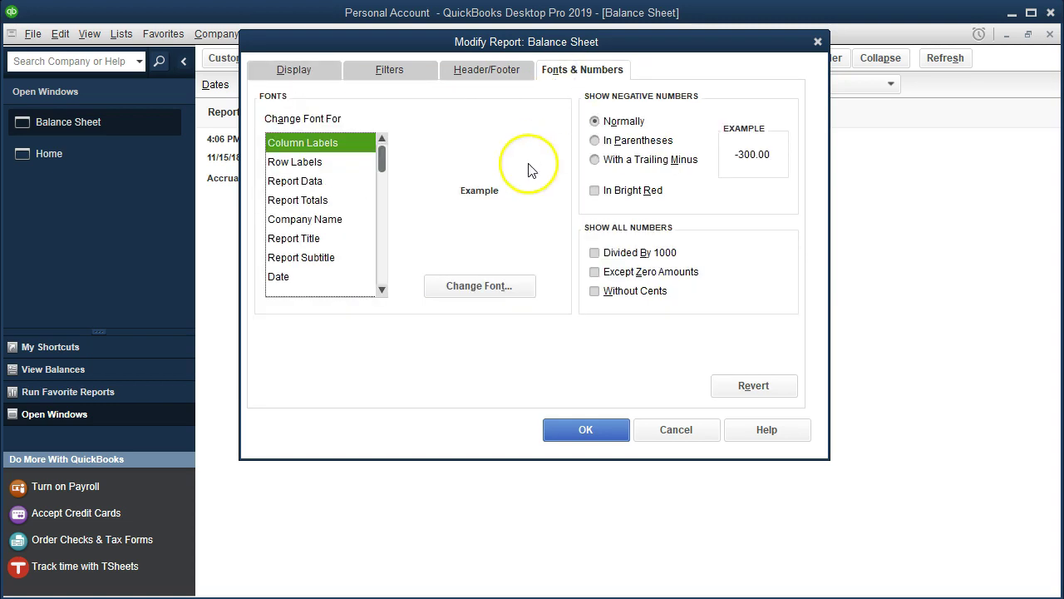
pyautogui.click(504, 282)
pyautogui.click(491, 221)
pyautogui.click(556, 167)
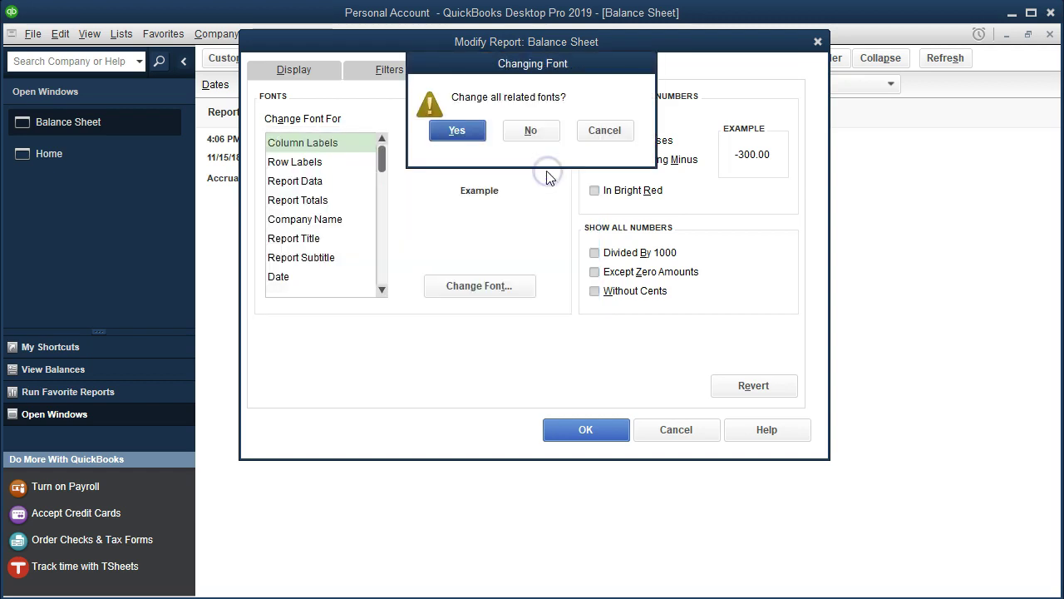
pyautogui.click(453, 130)
pyautogui.click(570, 428)
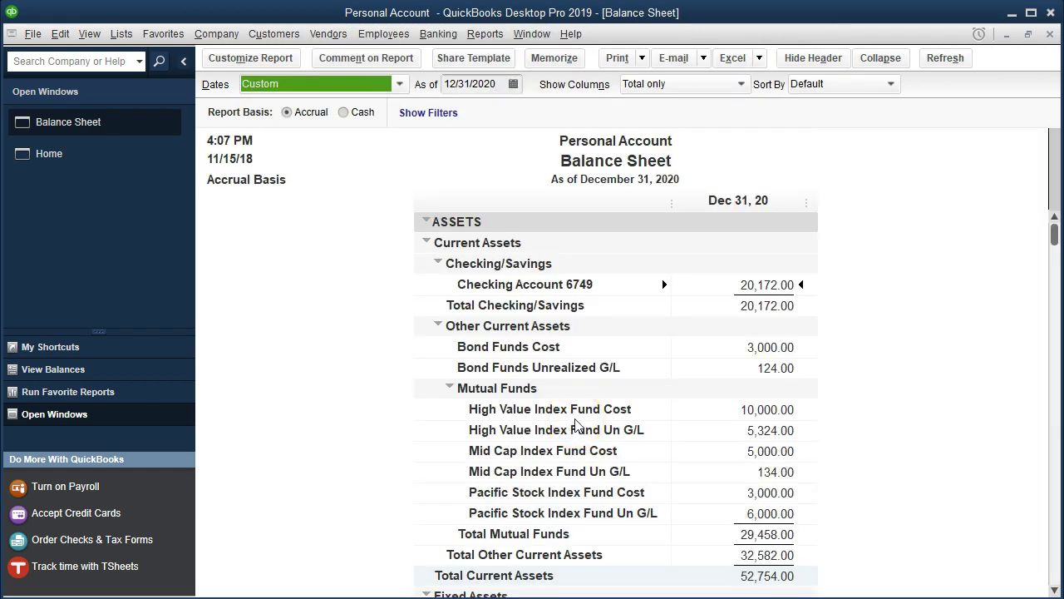
# Step: Drill down from the credit card liability balance on the balance sheet to its underlying transactions
pyautogui.scroll(-5, 577, 424)
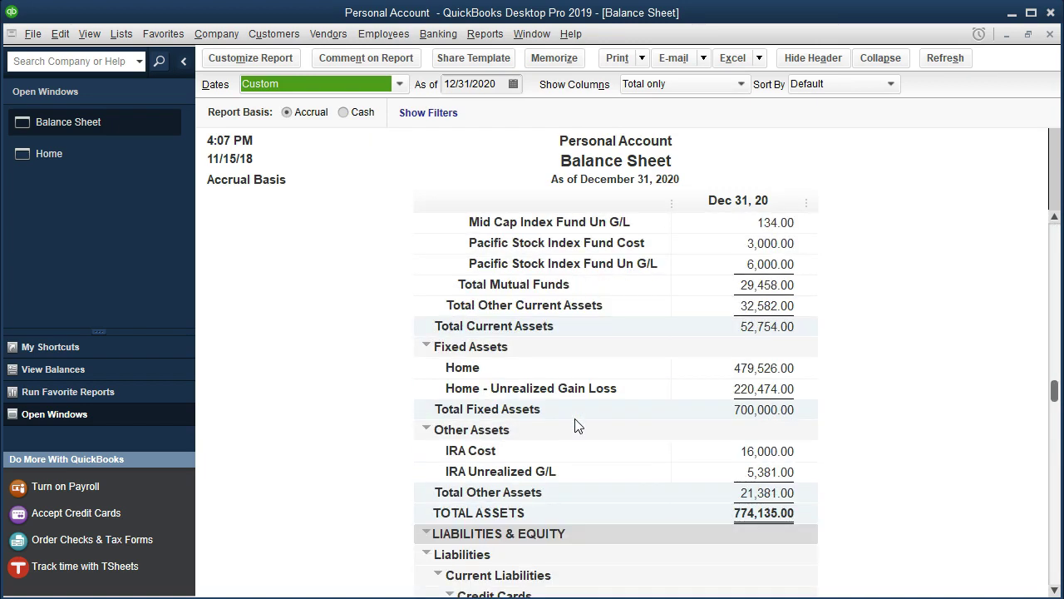
pyautogui.scroll(-1, 577, 425)
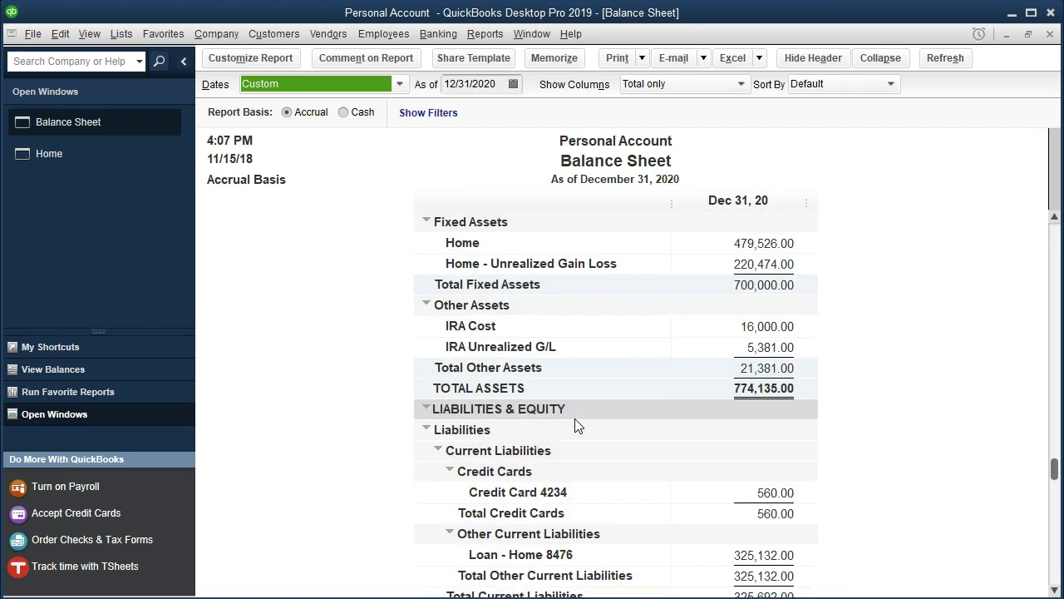
pyautogui.click(756, 493)
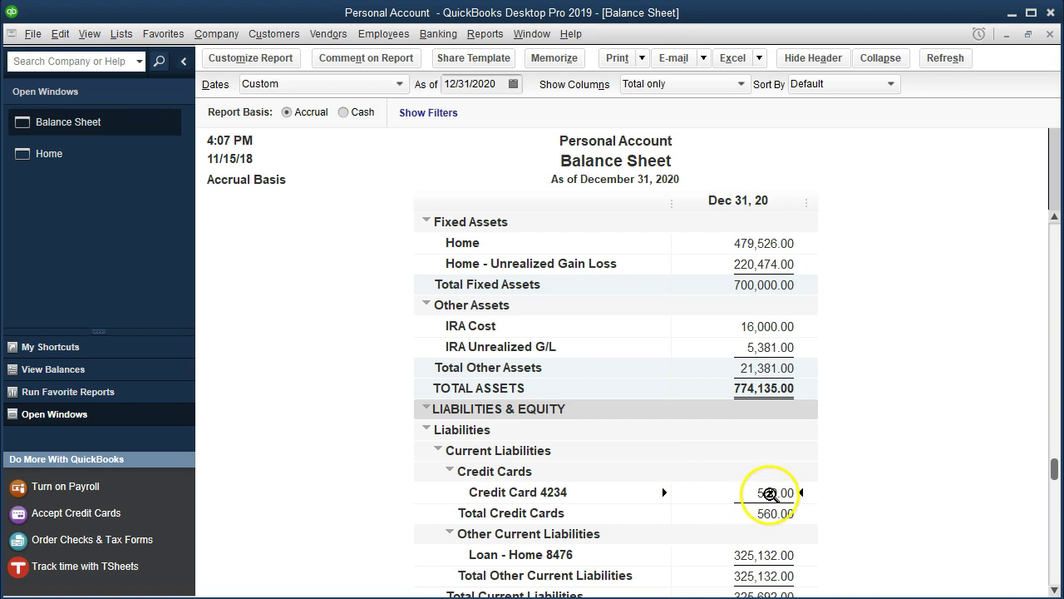
pyautogui.doubleClick(769, 493)
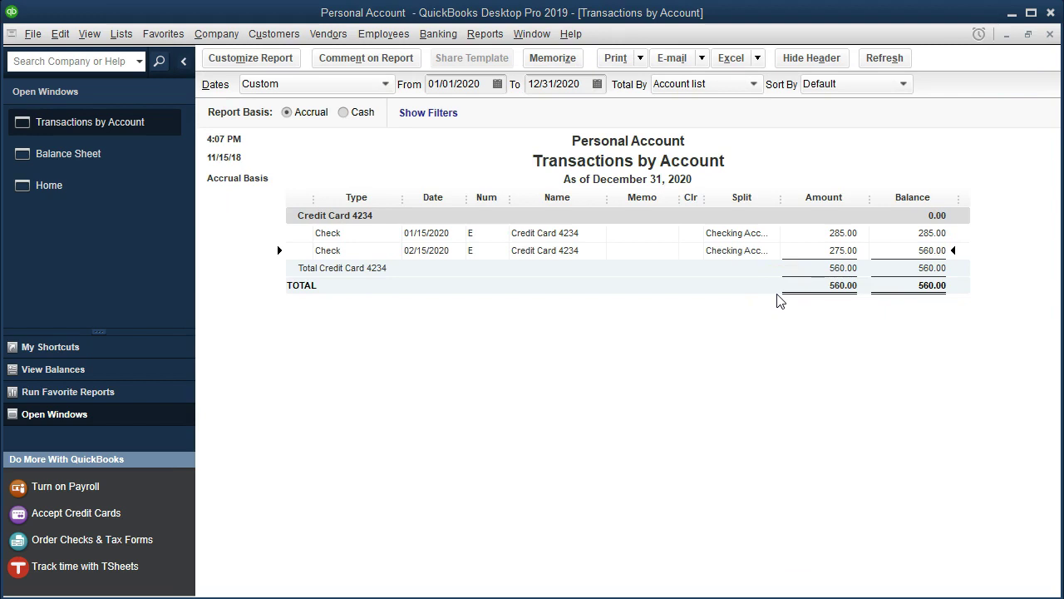
pyautogui.click(895, 248)
# Step: Switch to Feb Credit Card.pdf in Acrobat Reader, calculate 710 minus 150 in Calculator, and return to the QuickBooks transaction report
pyautogui.click(703, 580)
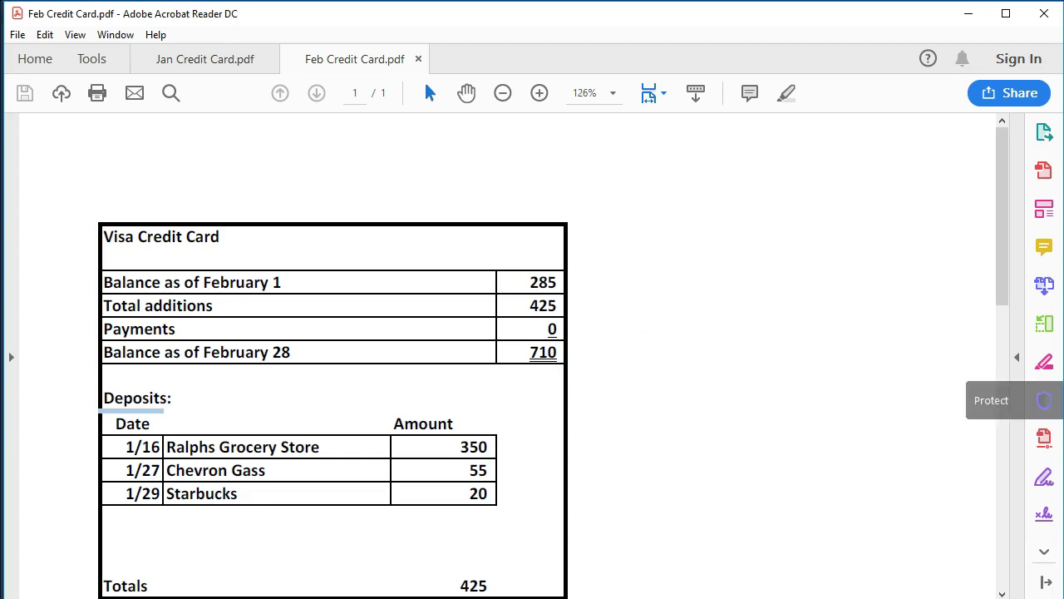
pyautogui.hotkey('alt', 'Tab')
pyautogui.moveTo(769, 204); pyautogui.dragTo(751, 175)
pyautogui.click(747, 394)
pyautogui.write('710-150')
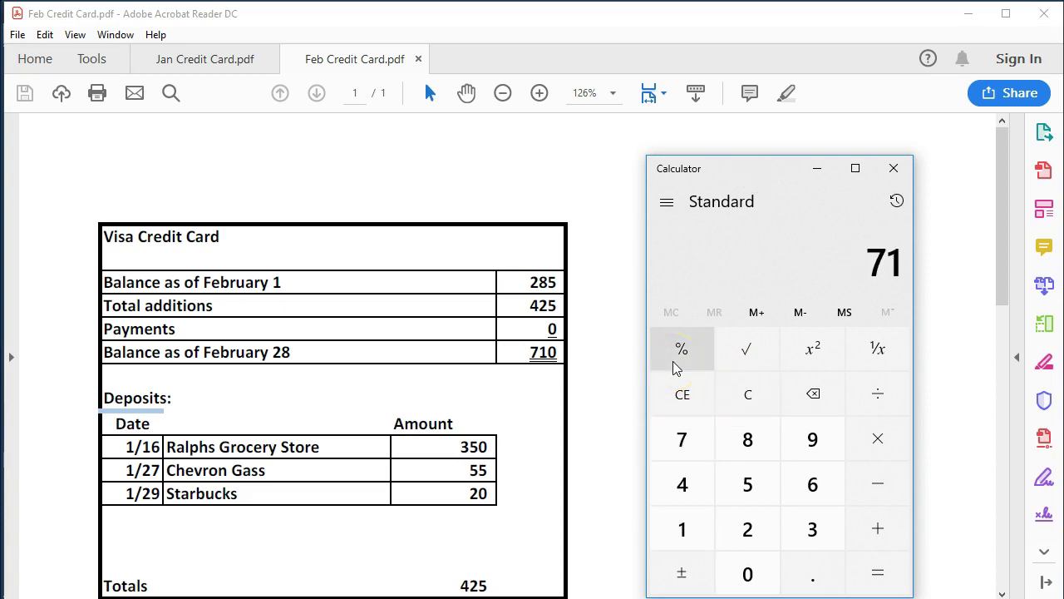
pyautogui.press('Return')
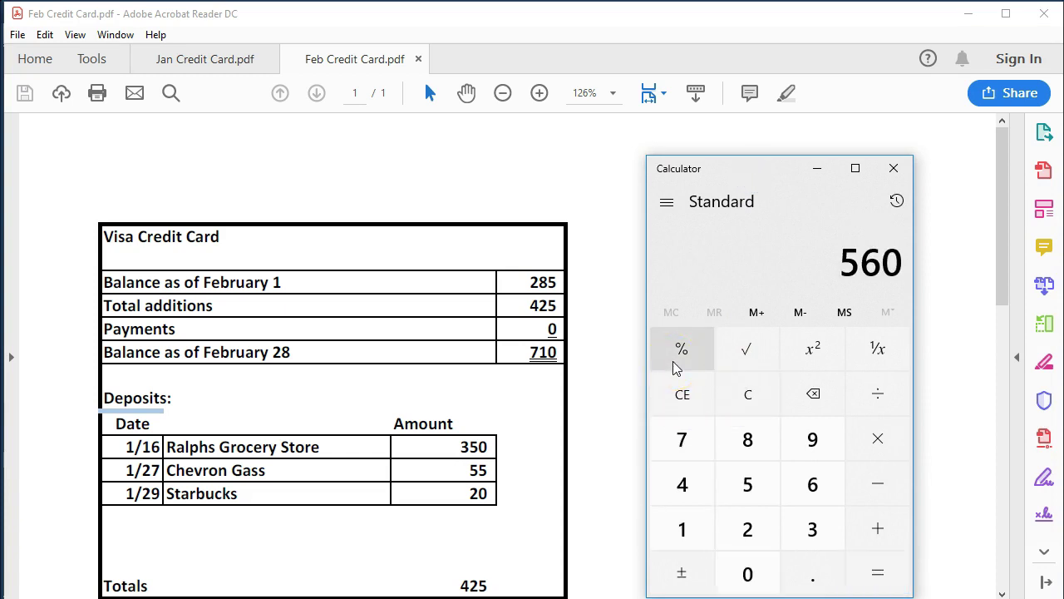
pyautogui.click(816, 168)
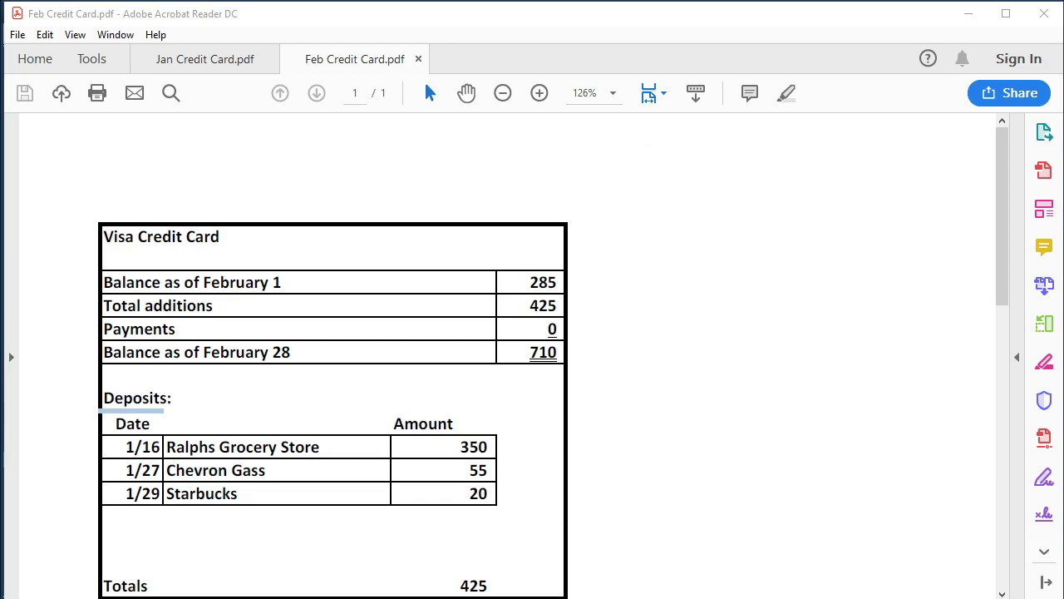
pyautogui.click(967, 13)
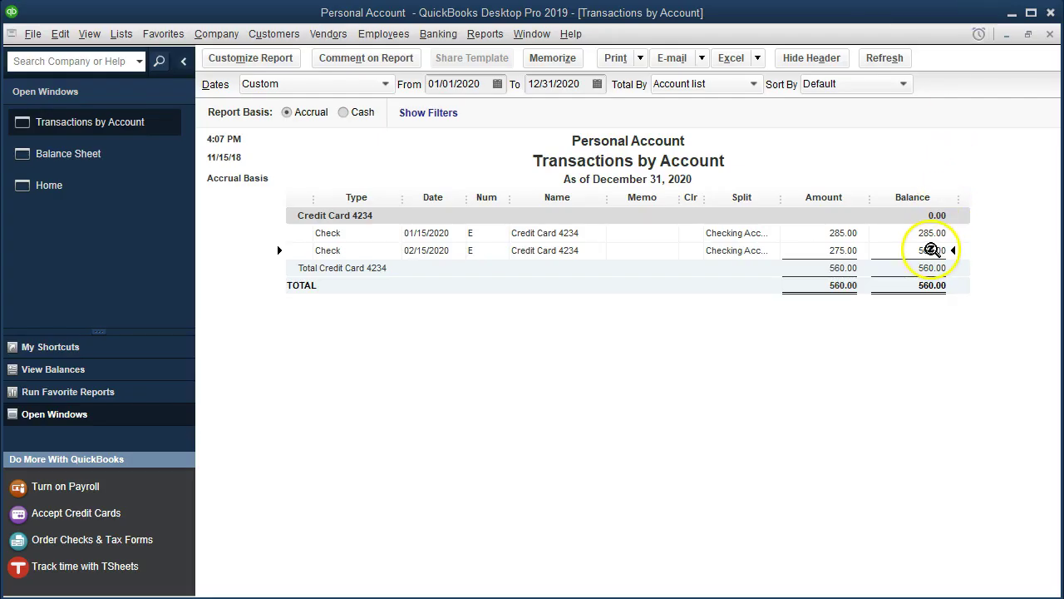
# Step: Open the 01/15/2020 credit card check from the transaction report to examine its payment amount
pyautogui.click(749, 356)
pyautogui.click(753, 343)
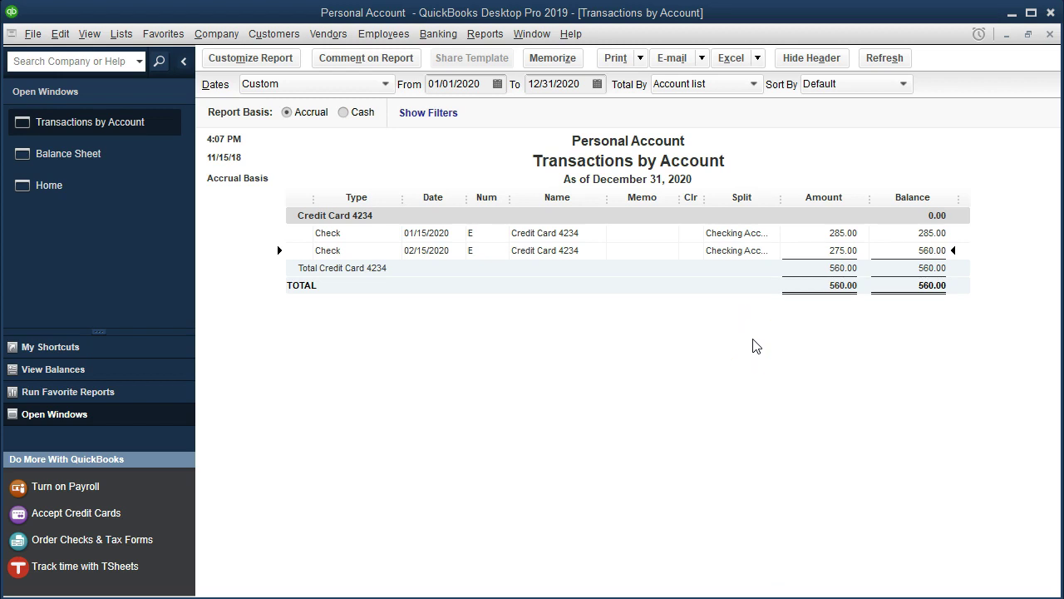
pyautogui.click(593, 444)
pyautogui.doubleClick(820, 235)
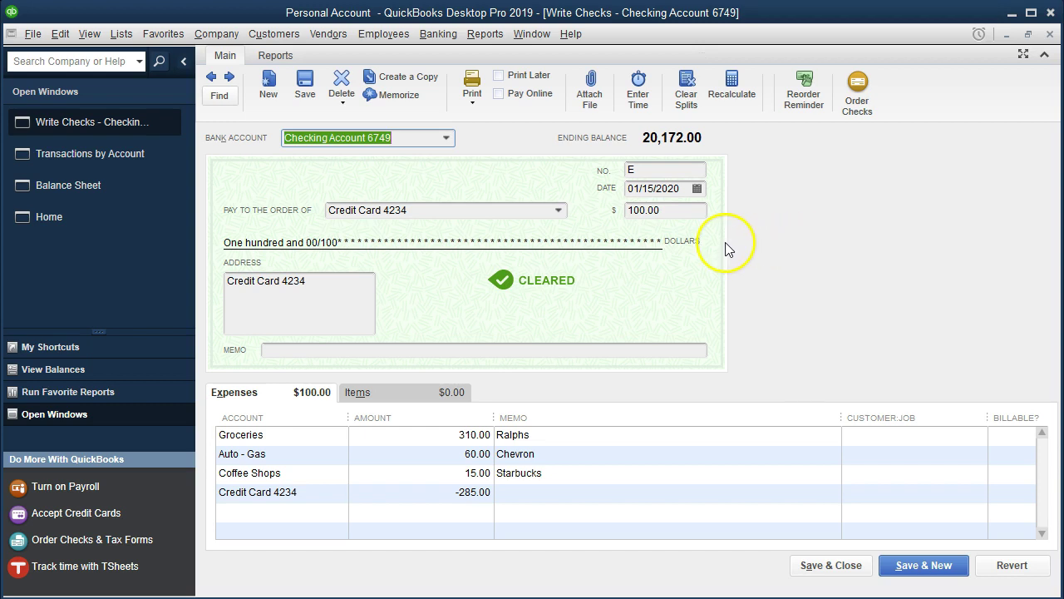
pyautogui.click(680, 209)
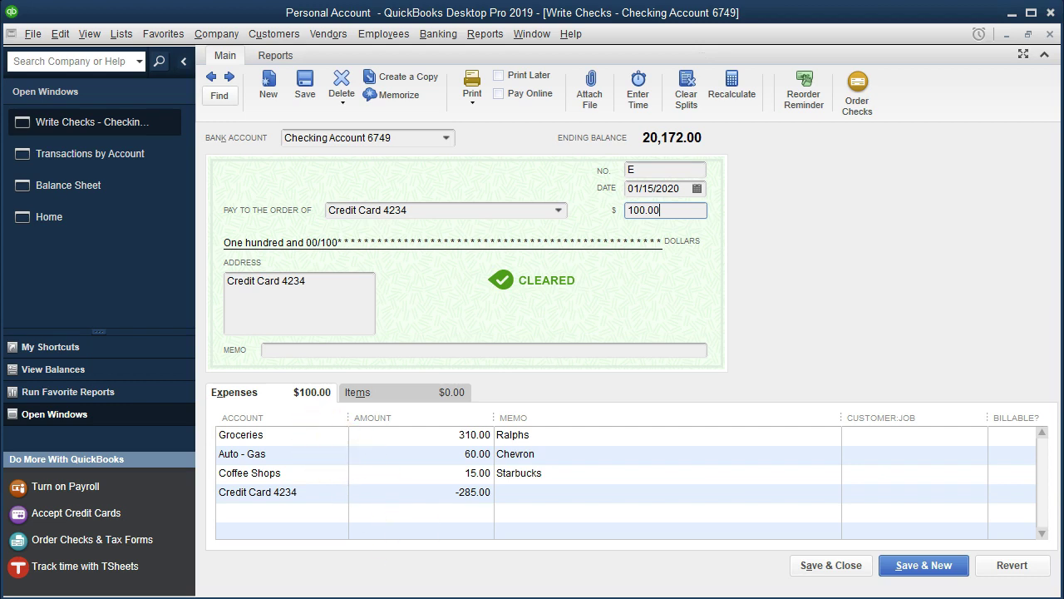
# Step: Switch to Jan Credit Card.pdf in Acrobat Reader, examine the January balances and charges, and return to the check in QuickBooks
pyautogui.moveTo(631, 597)
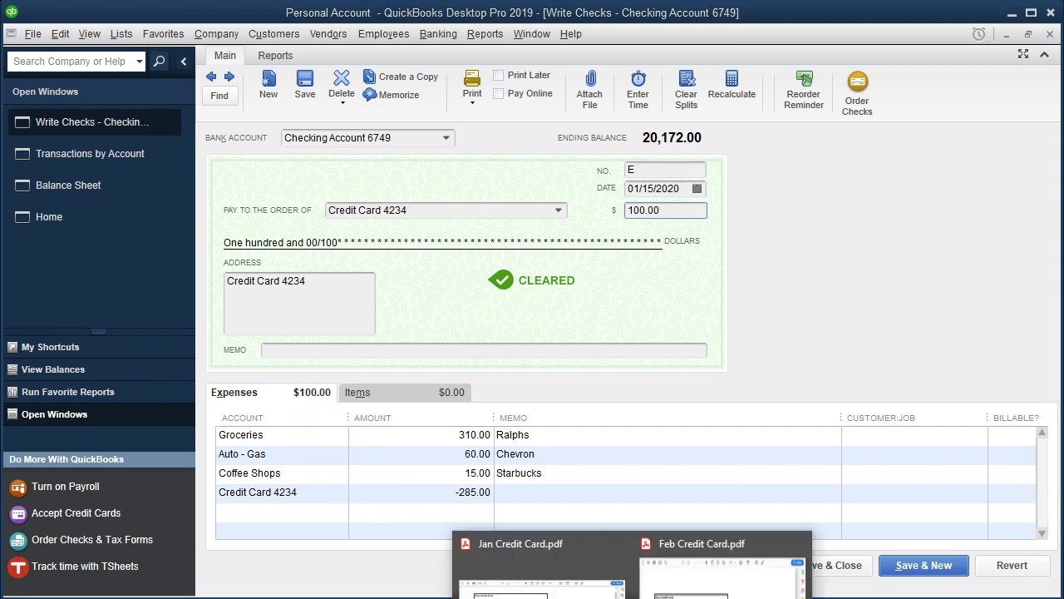
pyautogui.click(541, 574)
pyautogui.scroll(1, 590, 481)
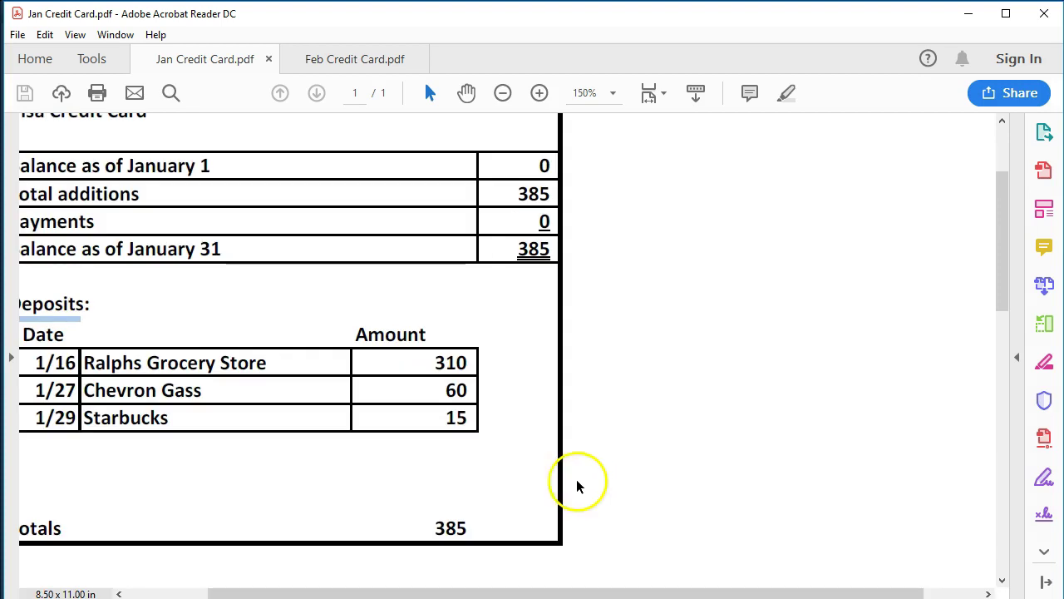
pyautogui.moveTo(855, 593); pyautogui.dragTo(769, 594)
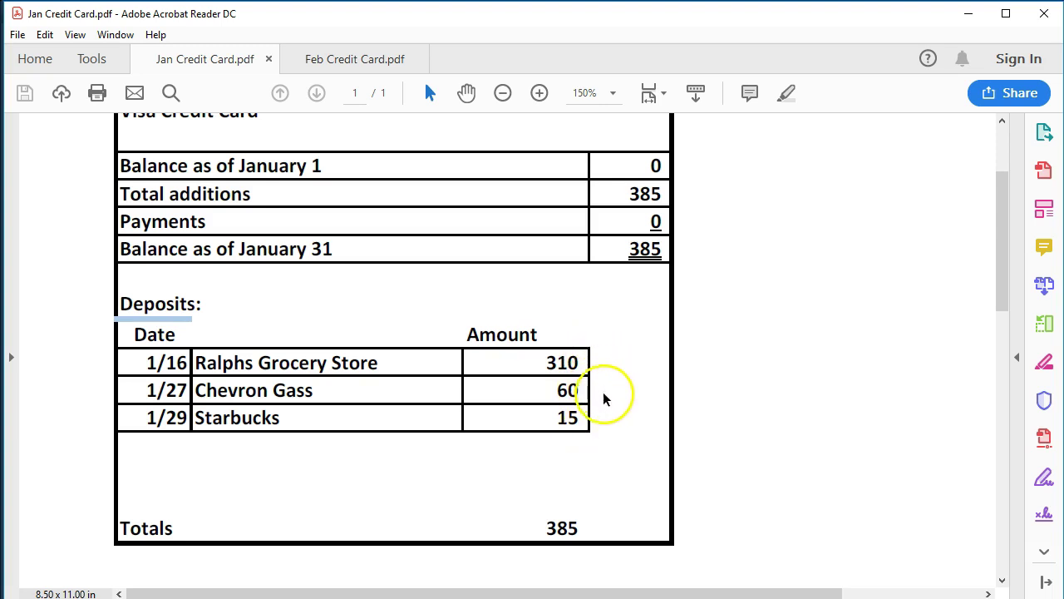
pyautogui.click(967, 14)
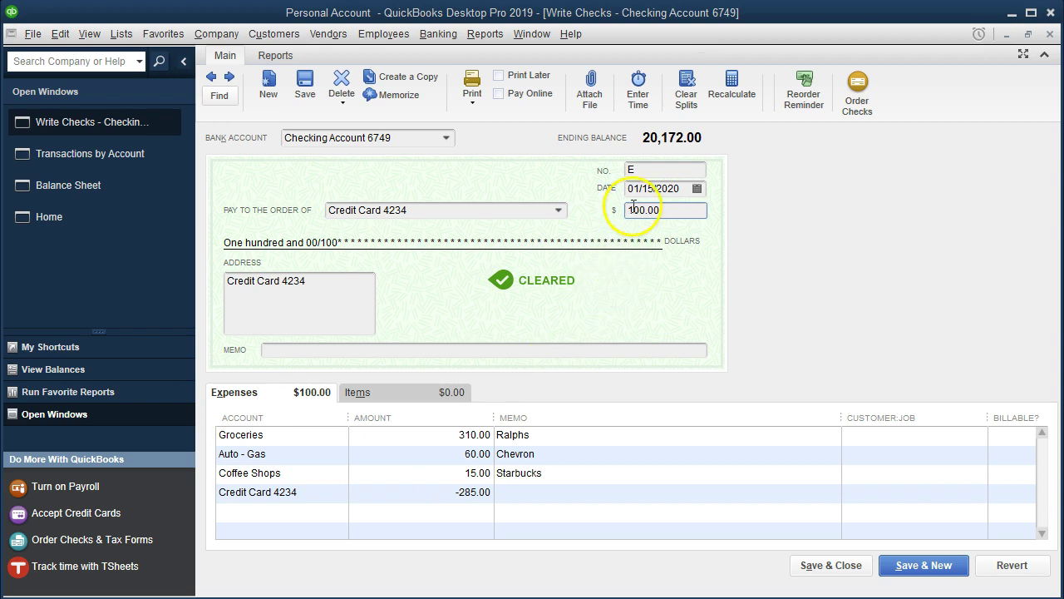
# Step: Review the check's Groceries, Auto - Gas and Coffee Shops expense lines with their amounts and memos
pyautogui.click(309, 434)
pyautogui.click(307, 454)
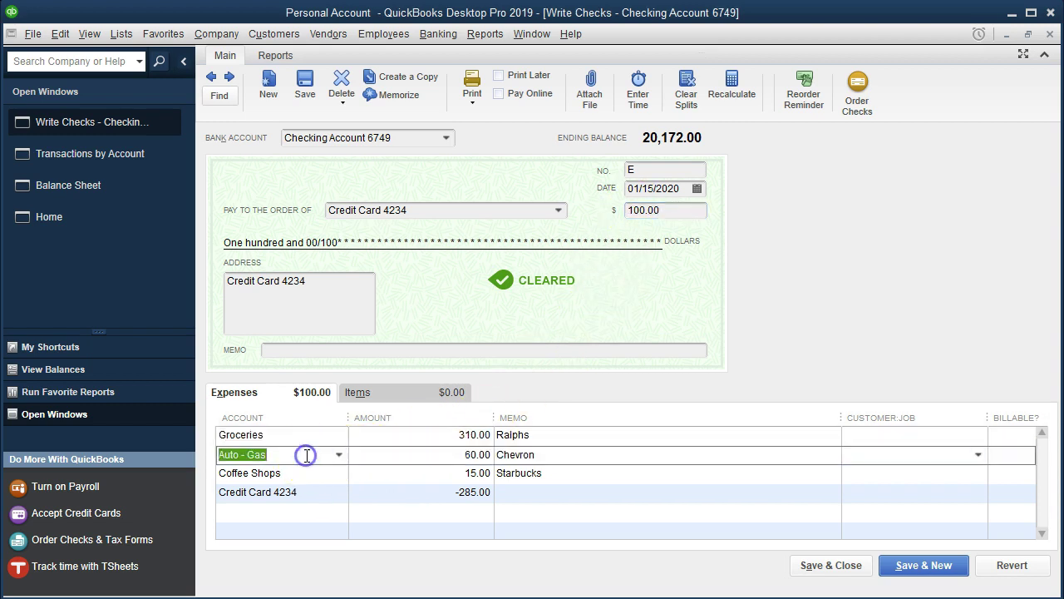
pyautogui.click(302, 473)
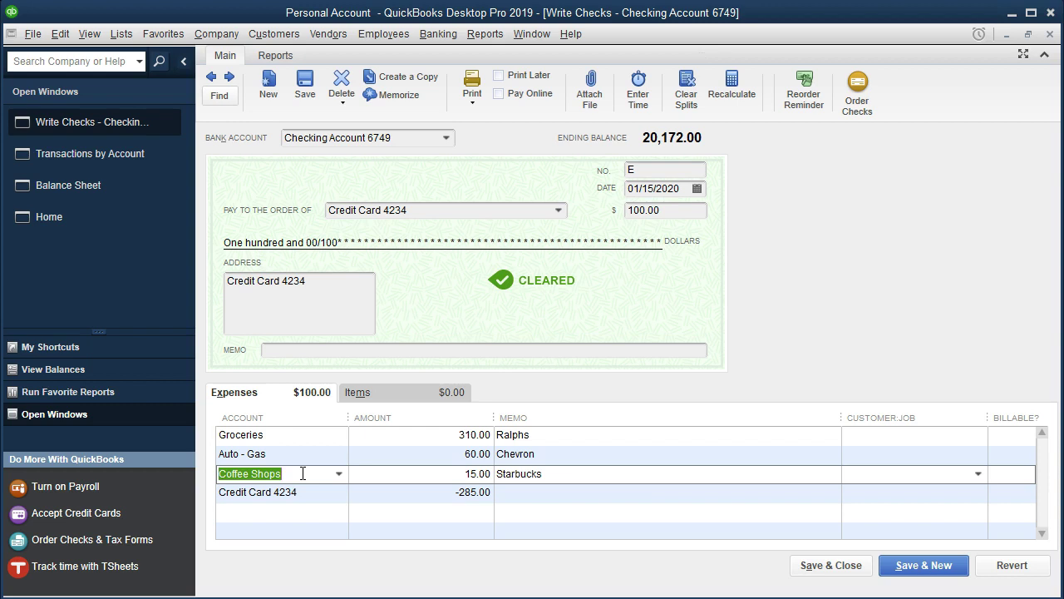
pyautogui.click(575, 441)
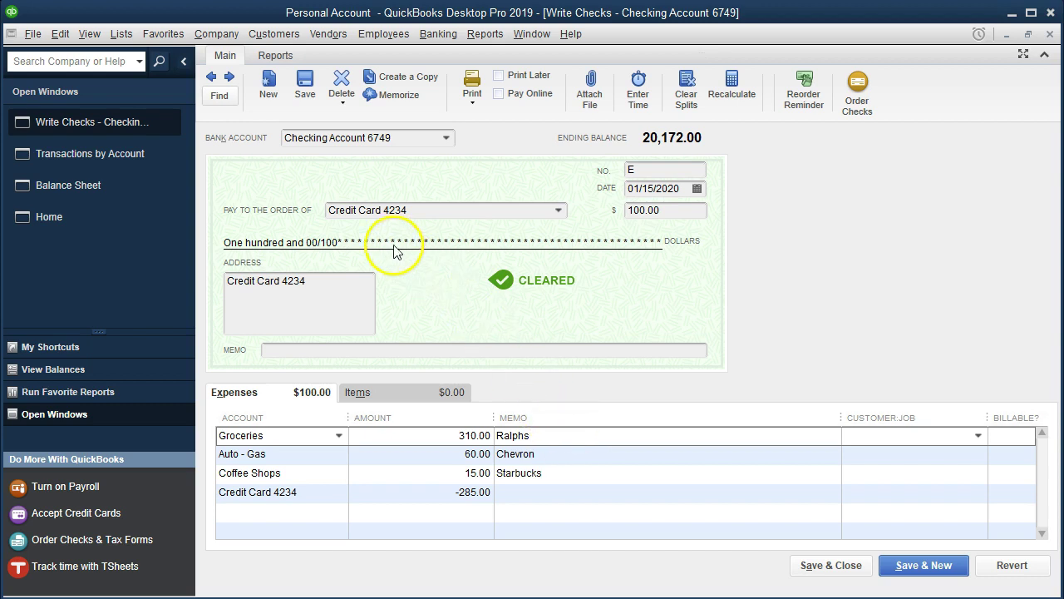
pyautogui.click(555, 442)
pyautogui.click(406, 449)
# Step: Recheck the charges in Jan Credit Card.pdf in Acrobat Reader and close the 01/15/2020 check in QuickBooks
pyautogui.moveTo(632, 597)
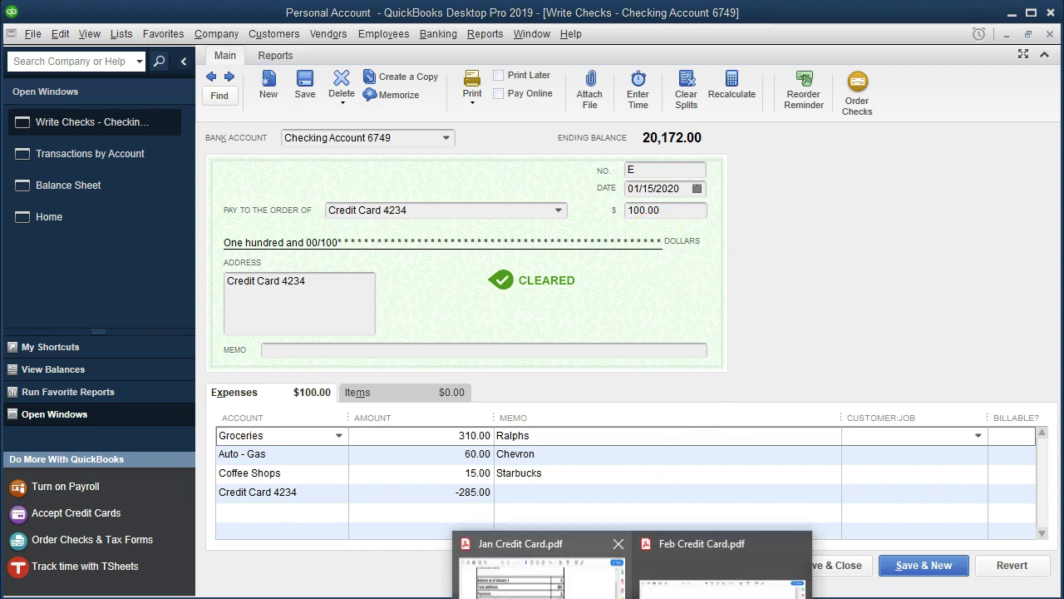
pyautogui.click(532, 573)
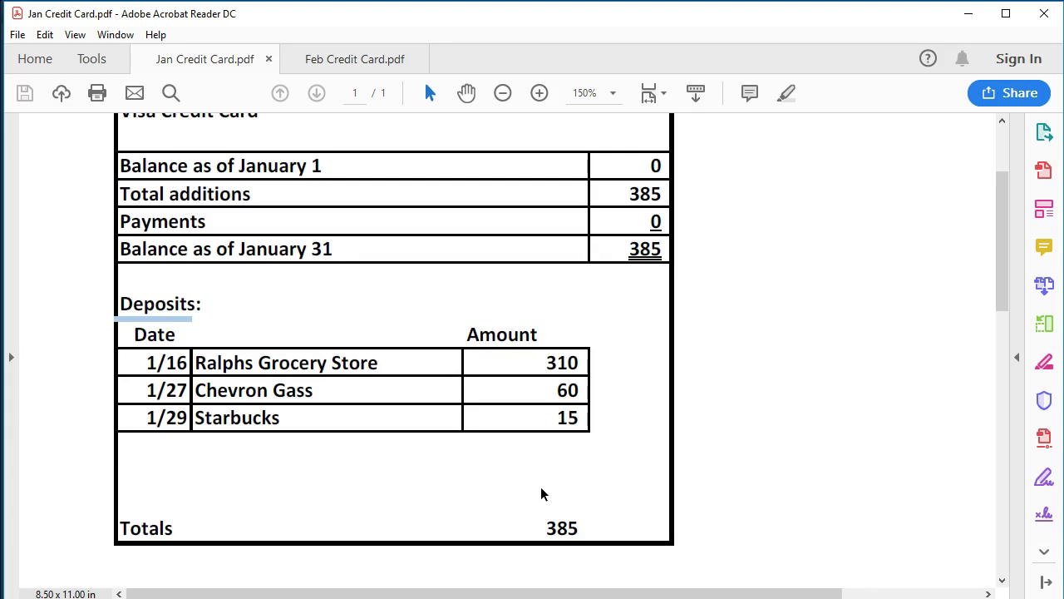
pyautogui.hotkey('alt', 'Tab')
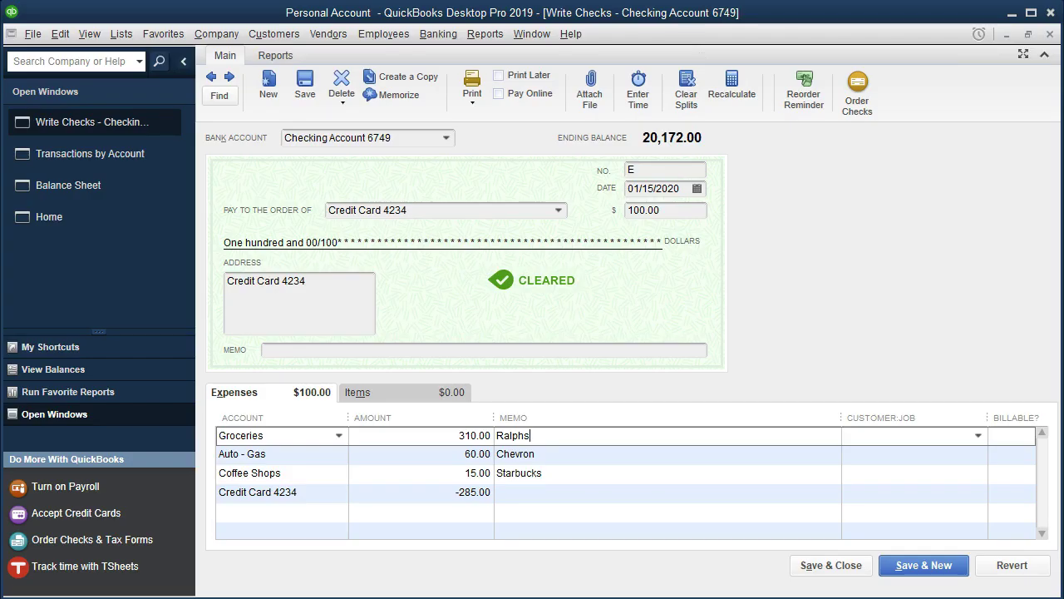
pyautogui.click(1049, 34)
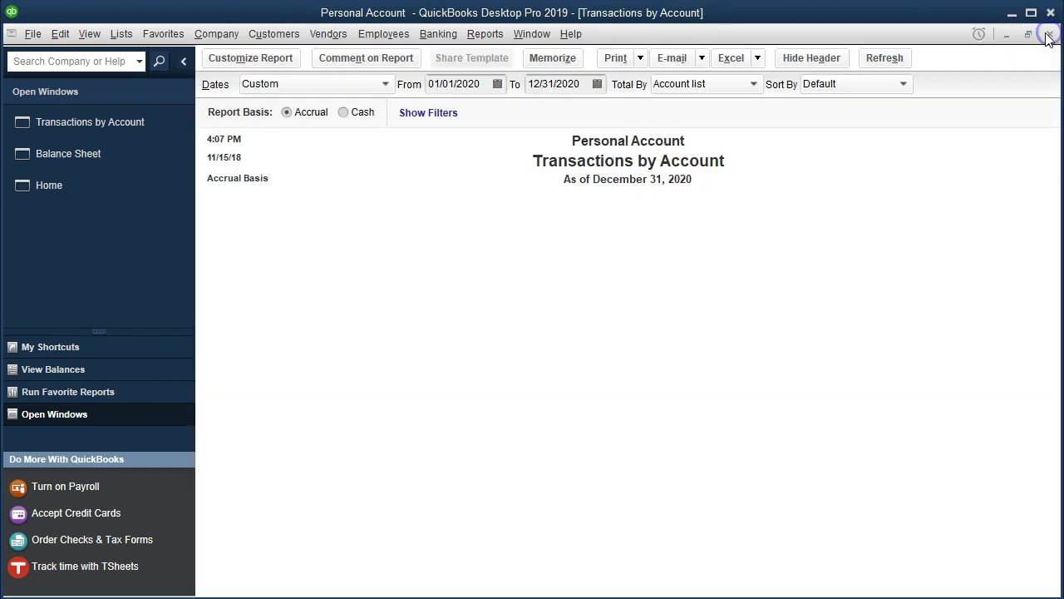
# Step: Open the register of the credit card account
pyautogui.click(426, 36)
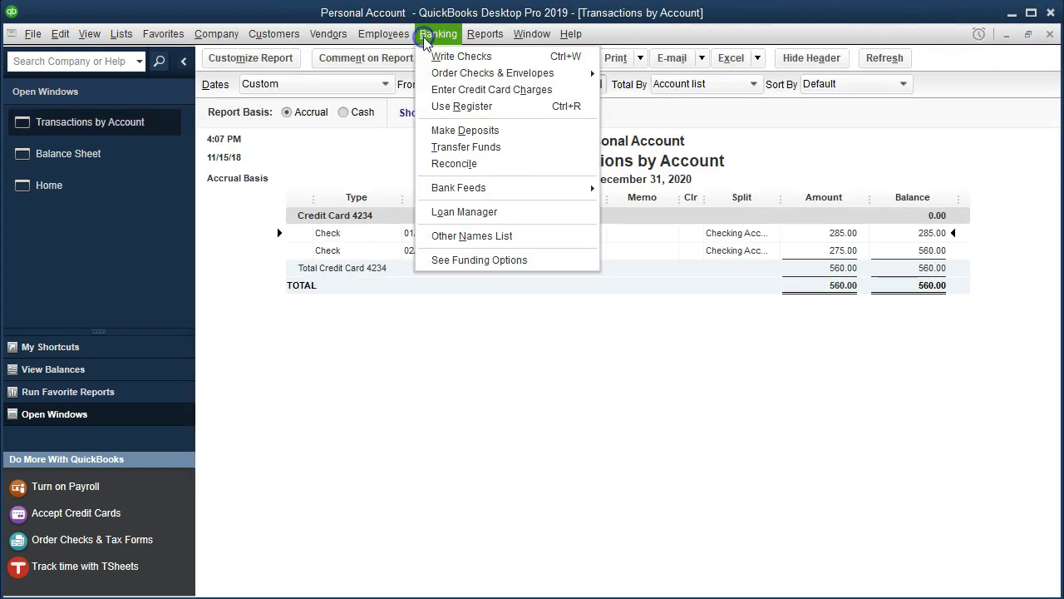
pyautogui.click(489, 107)
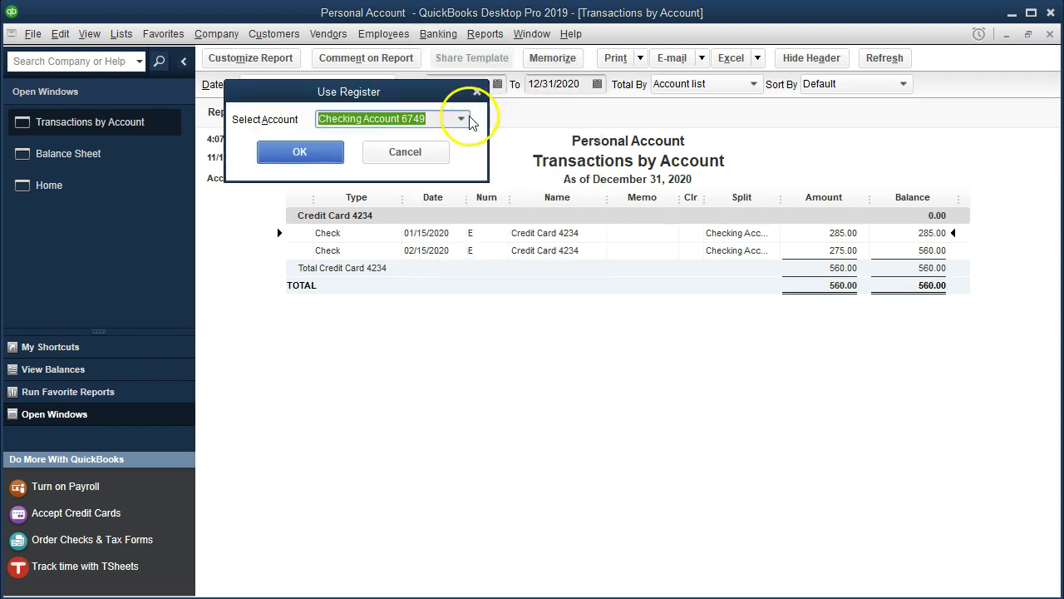
pyautogui.click(460, 119)
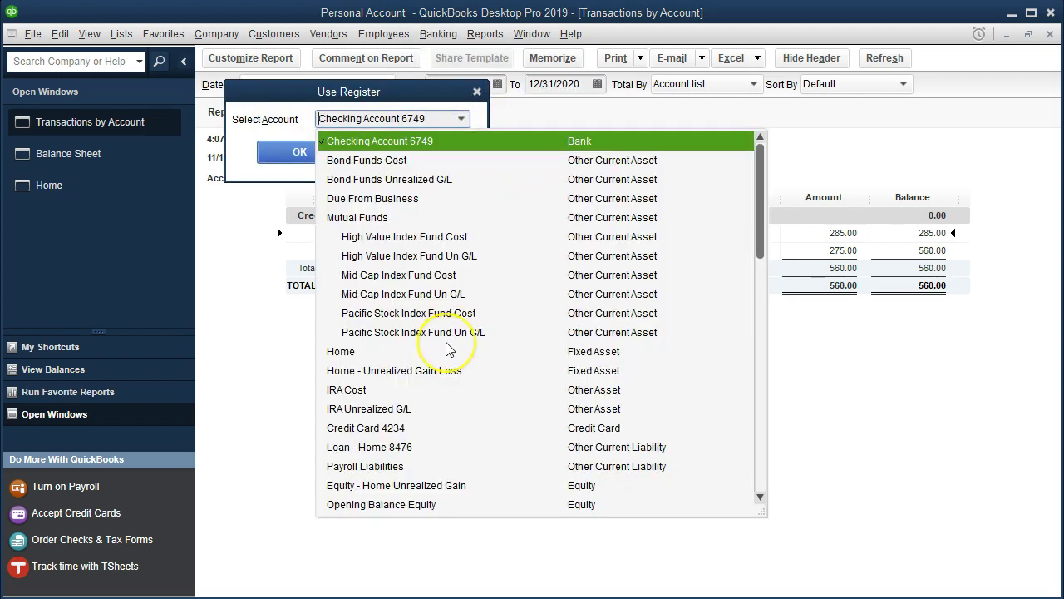
pyautogui.scroll(-1, 447, 349)
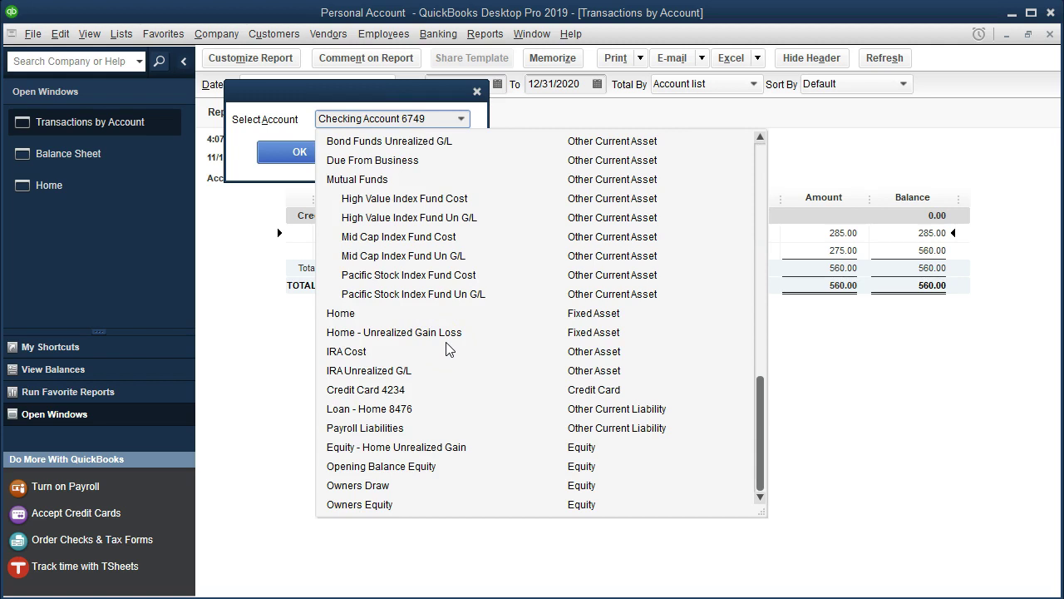
pyautogui.click(445, 367)
pyautogui.click(387, 393)
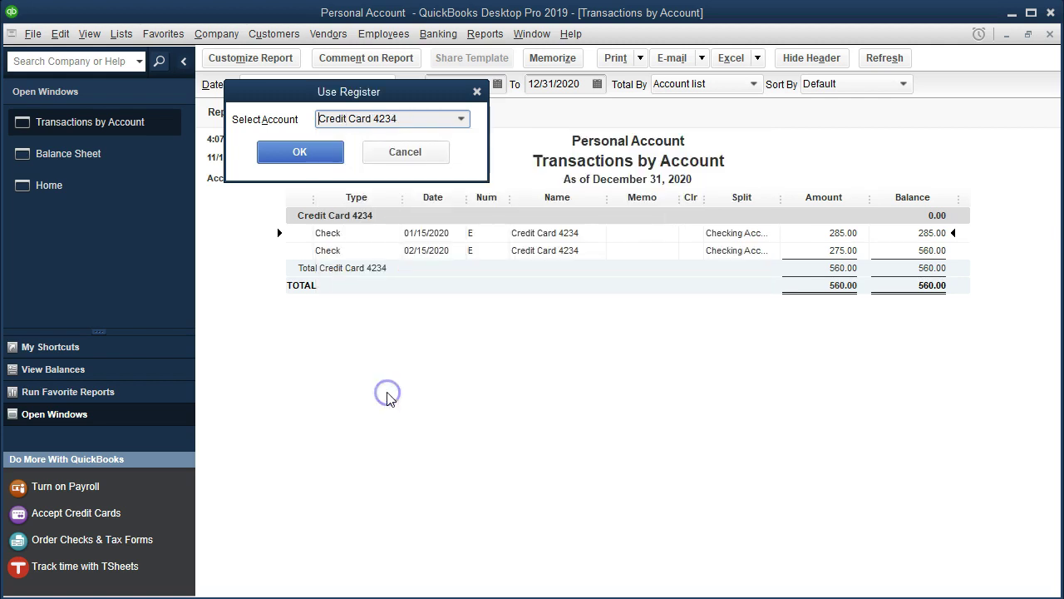
pyautogui.click(321, 157)
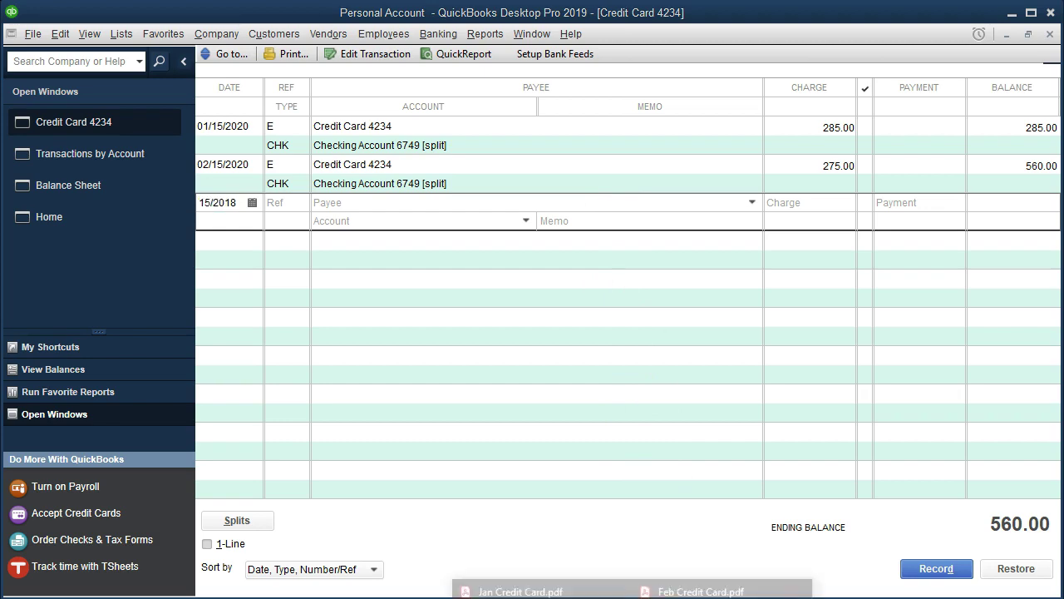
# Step: Check the first charge in Jan Credit Card.pdf in Acrobat Reader, and date a new entry in the QuickBooks credit card register 01/16/2020
pyautogui.click(499, 589)
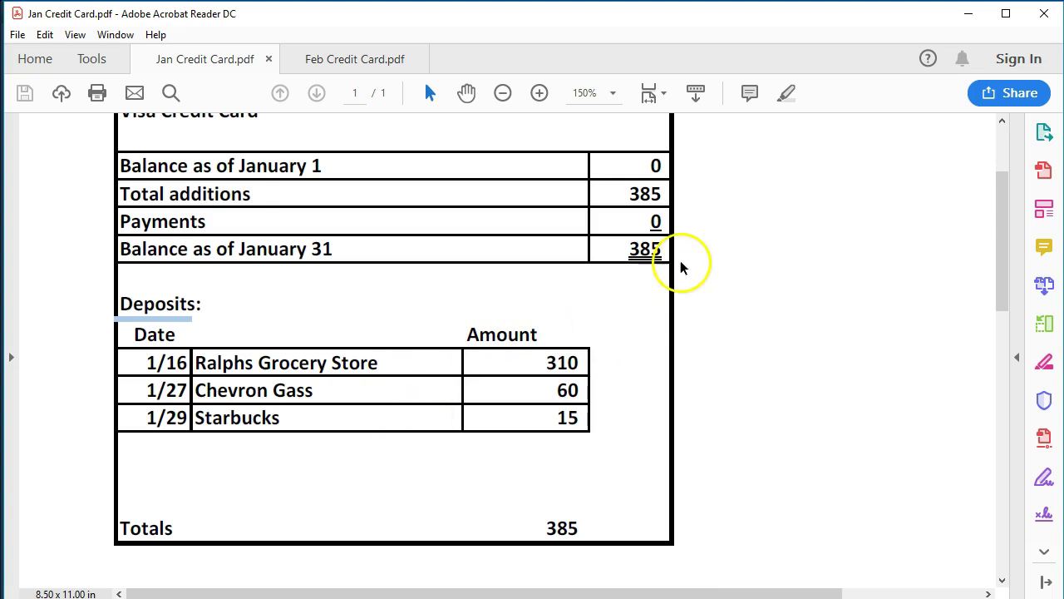
pyautogui.click(966, 15)
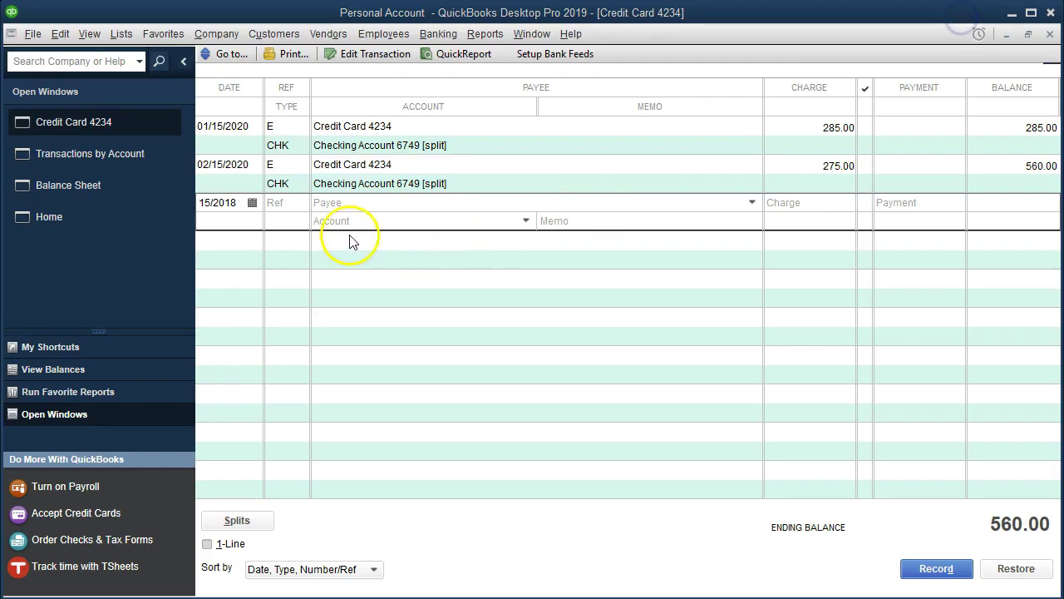
pyautogui.click(239, 202)
pyautogui.doubleClick(238, 202)
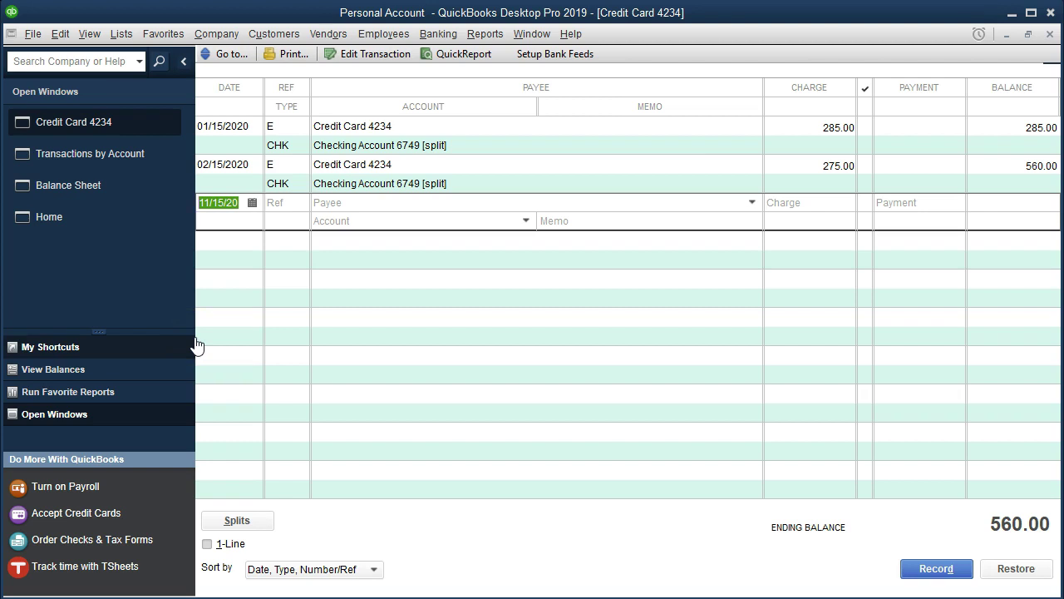
pyautogui.write('011620')
pyautogui.press('Tab')
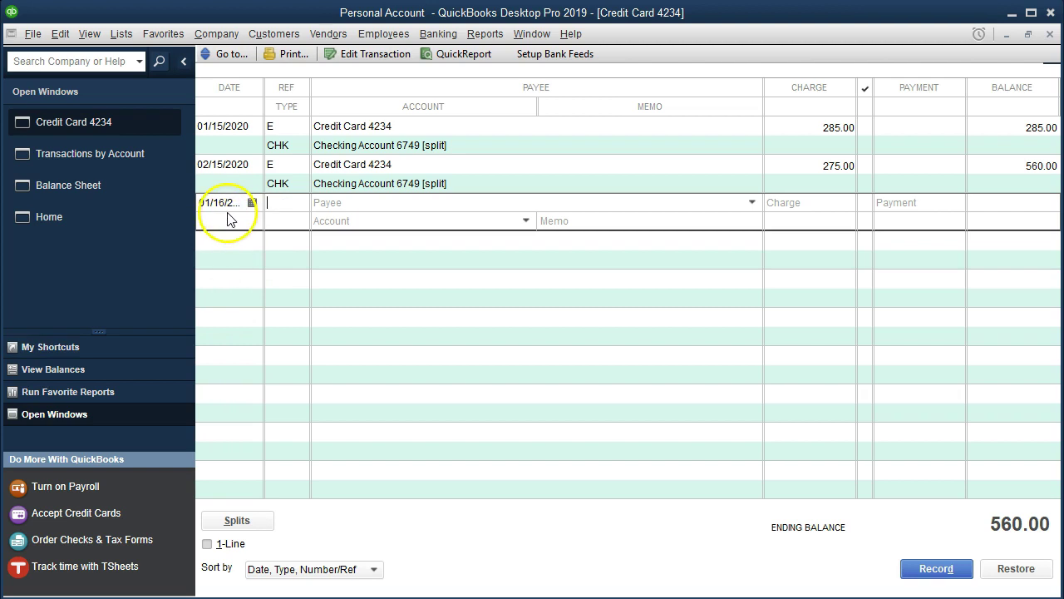
# Step: Enter Ralphs as the payee of the 01/16/2020 register entry and quick-add it as a vendor
pyautogui.press('Tab')
pyautogui.write('Ral')
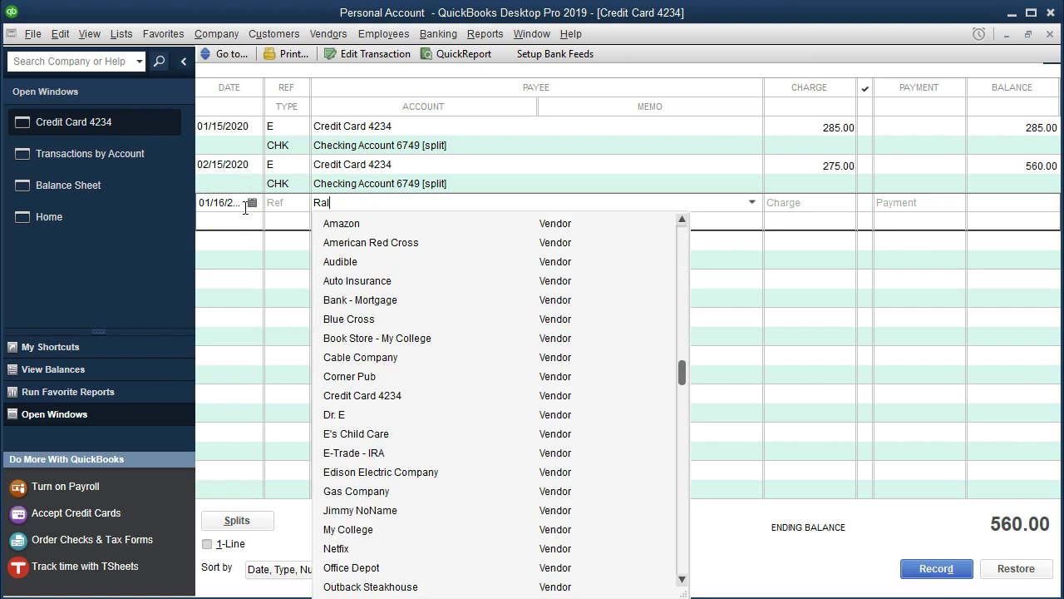
pyautogui.write('phs')
pyautogui.press('Tab')
pyautogui.click(433, 193)
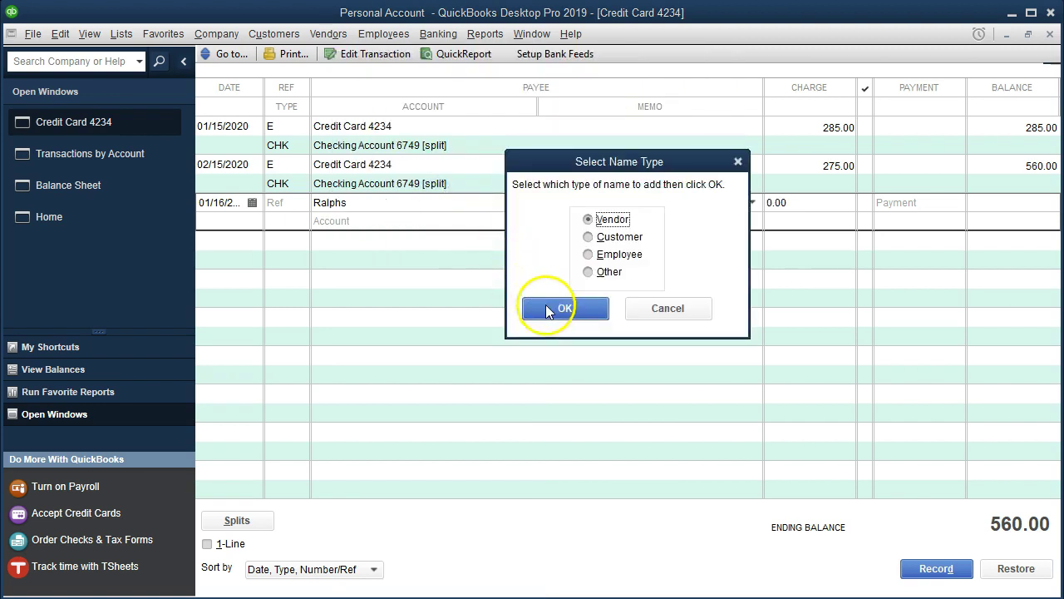
pyautogui.click(545, 304)
# Step: Enter a 310.00 charge to the Groceries account for Ralphs and record the transaction
pyautogui.write('310')
pyautogui.press('Tab')
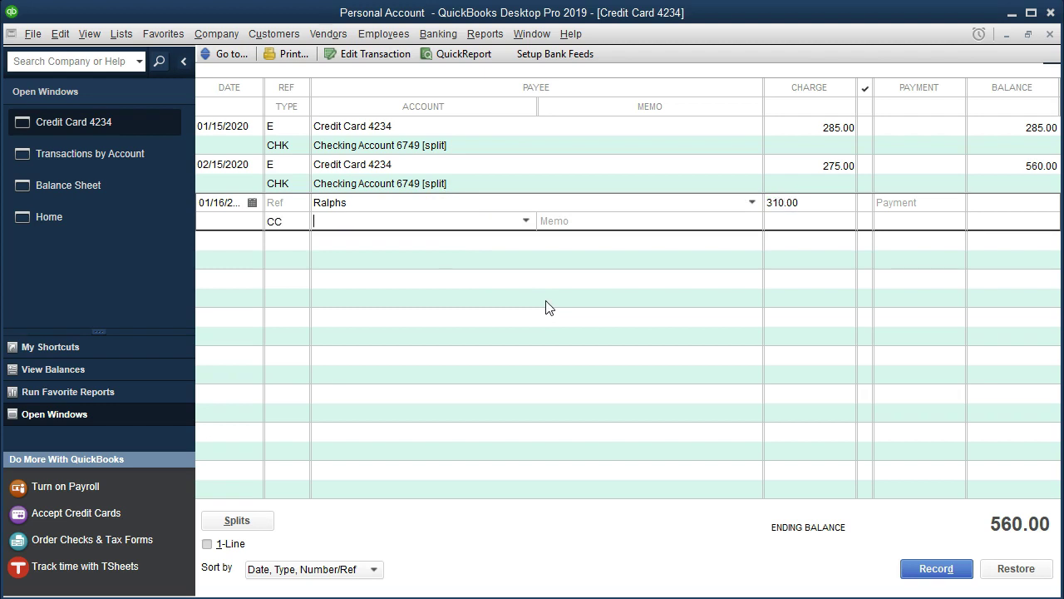
pyautogui.write('Groceries')
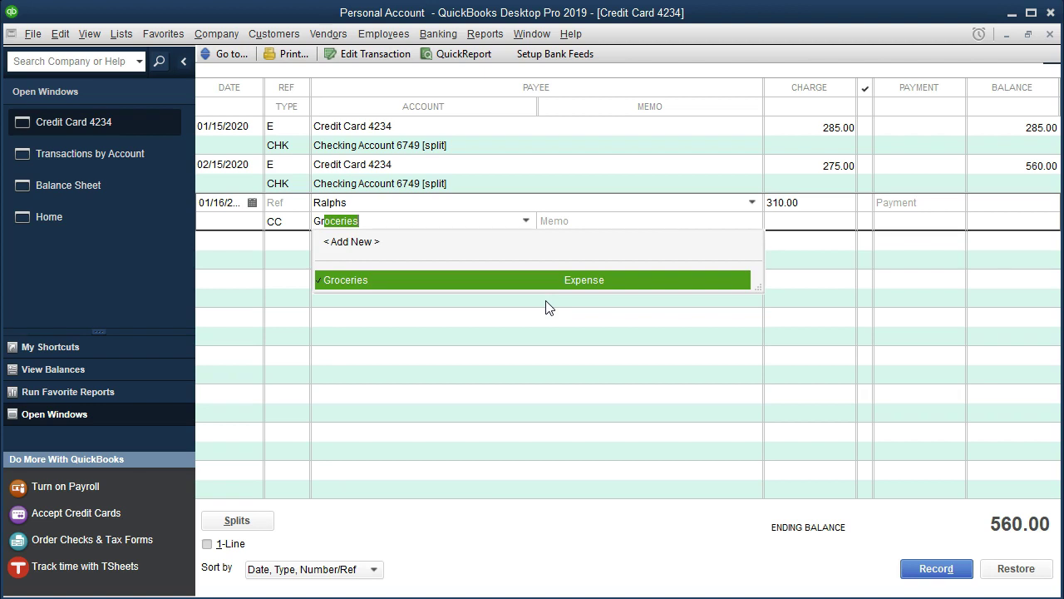
pyautogui.press('Tab')
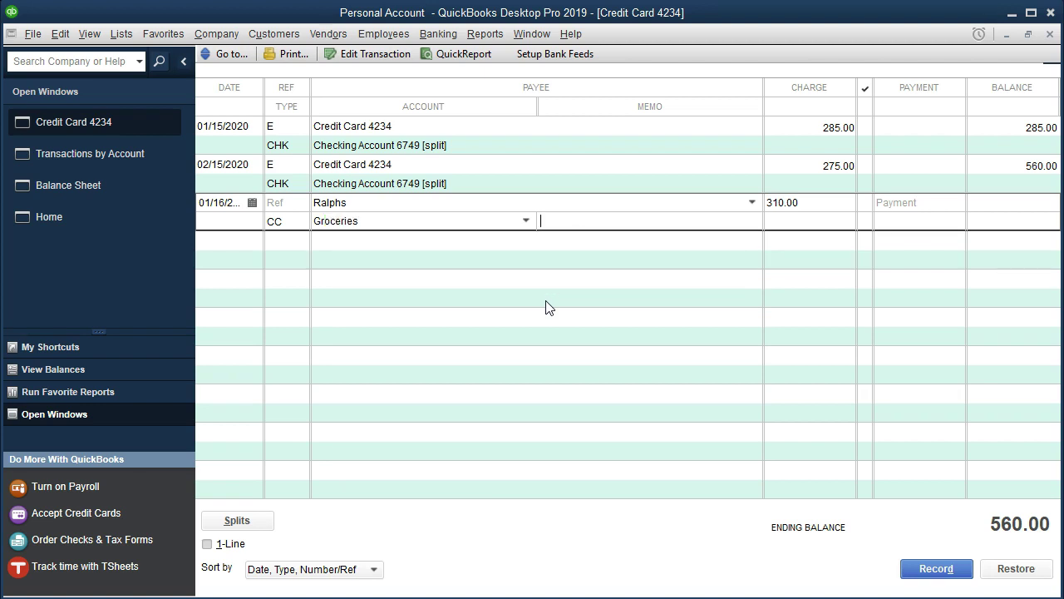
pyautogui.press('Return')
pyautogui.press('Return')
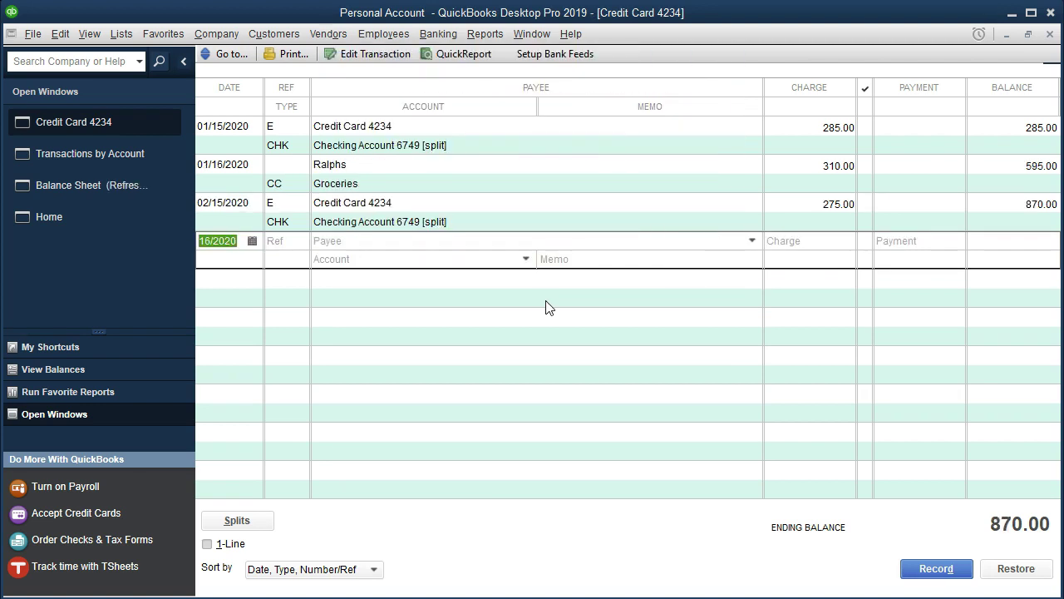
# Step: Check the second charge in Jan Credit Card.pdf in Acrobat Reader, and date the new QuickBooks register entry 01/27/2020
pyautogui.click(361, 240)
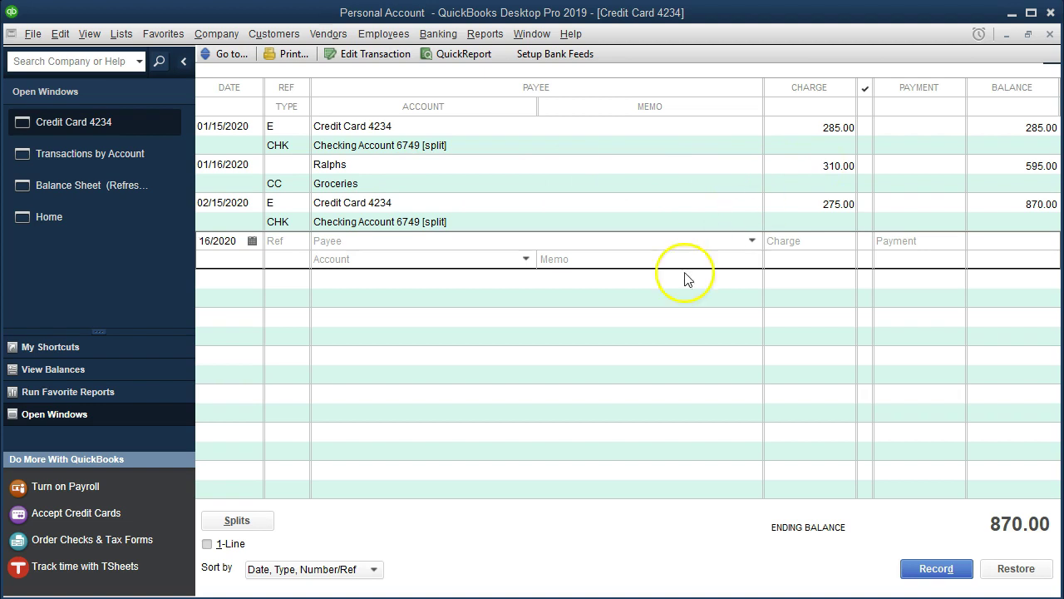
pyautogui.click(233, 241)
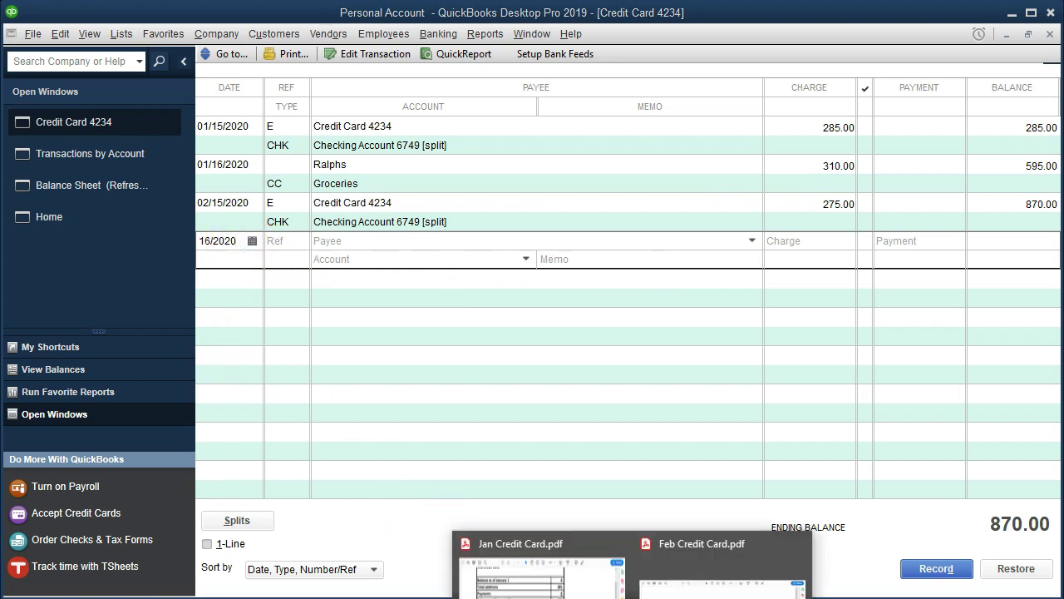
pyautogui.click(532, 586)
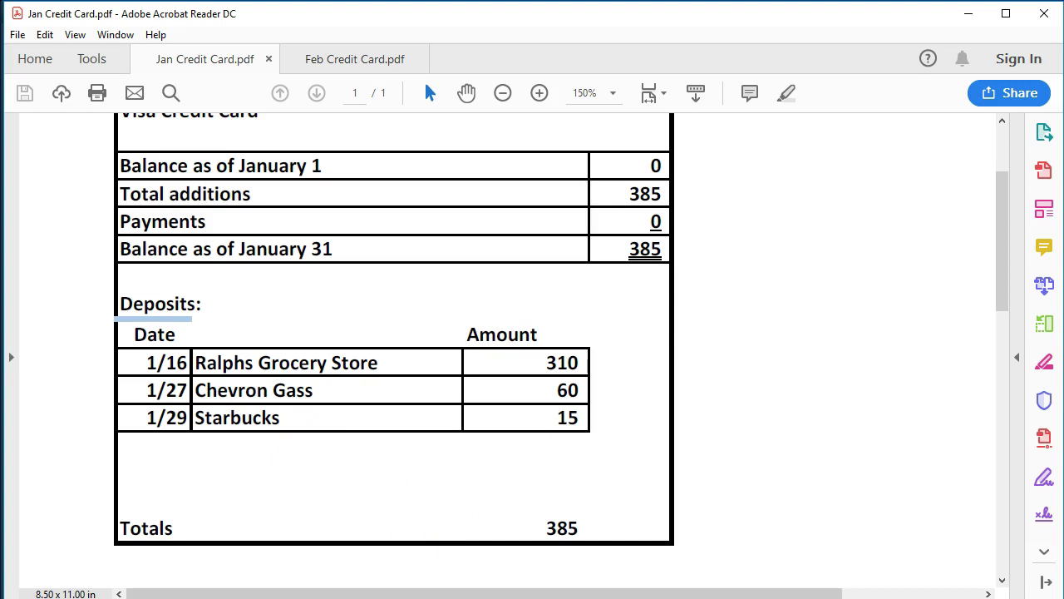
pyautogui.moveTo(540, 597)
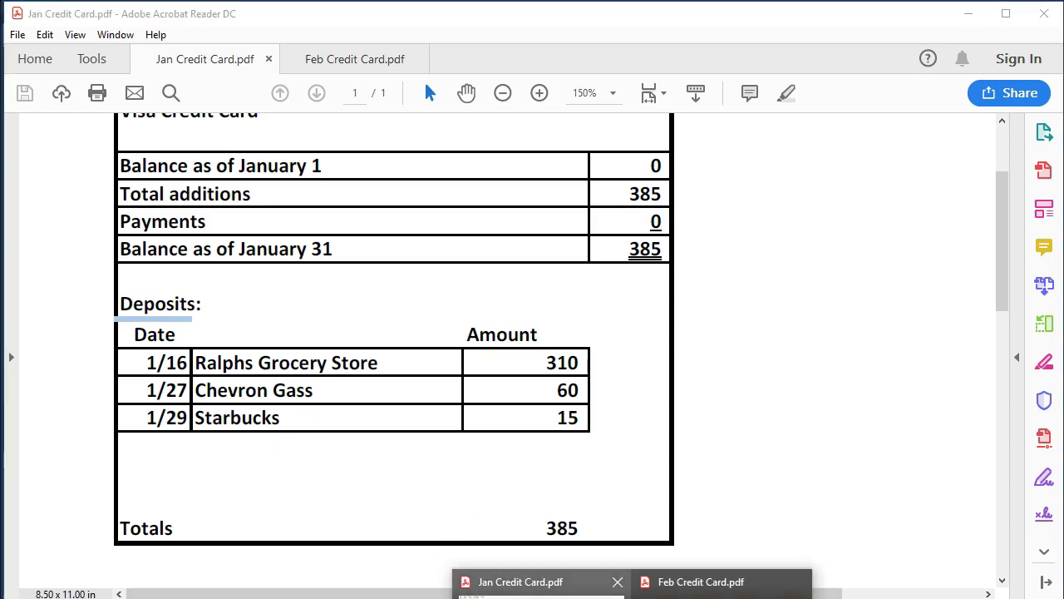
pyautogui.hotkey('alt', 'Tab')
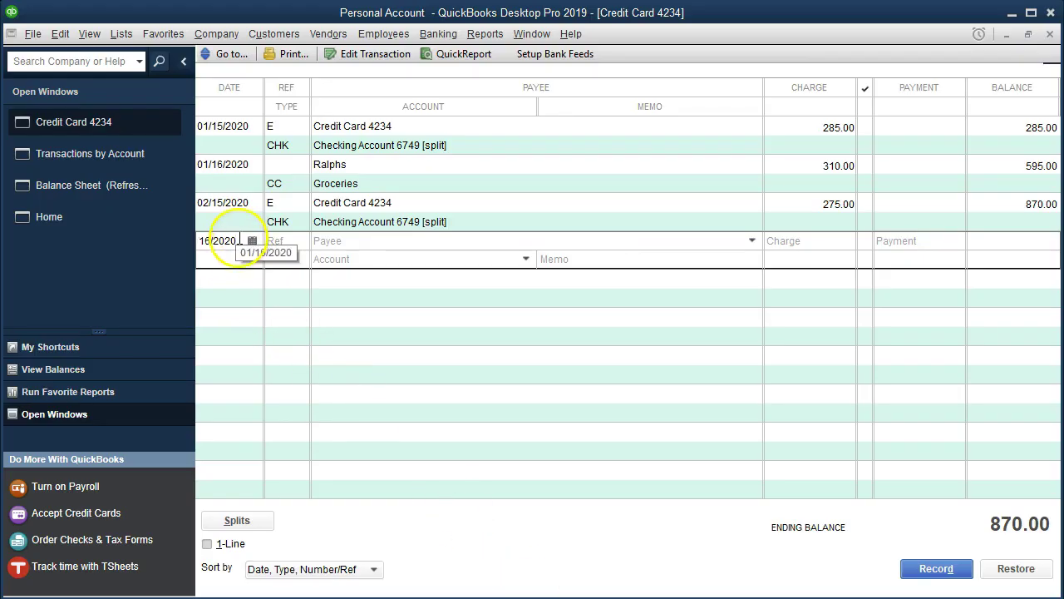
pyautogui.press('+')
pyautogui.press('+')
pyautogui.press('+')
pyautogui.press('+')
pyautogui.press('+')
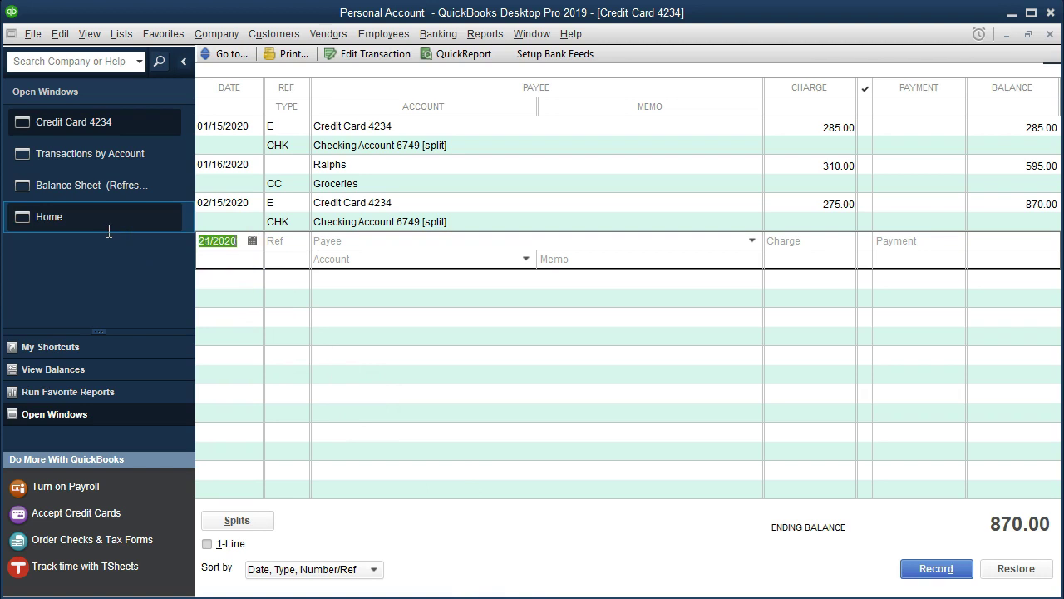
pyautogui.press('Tab')
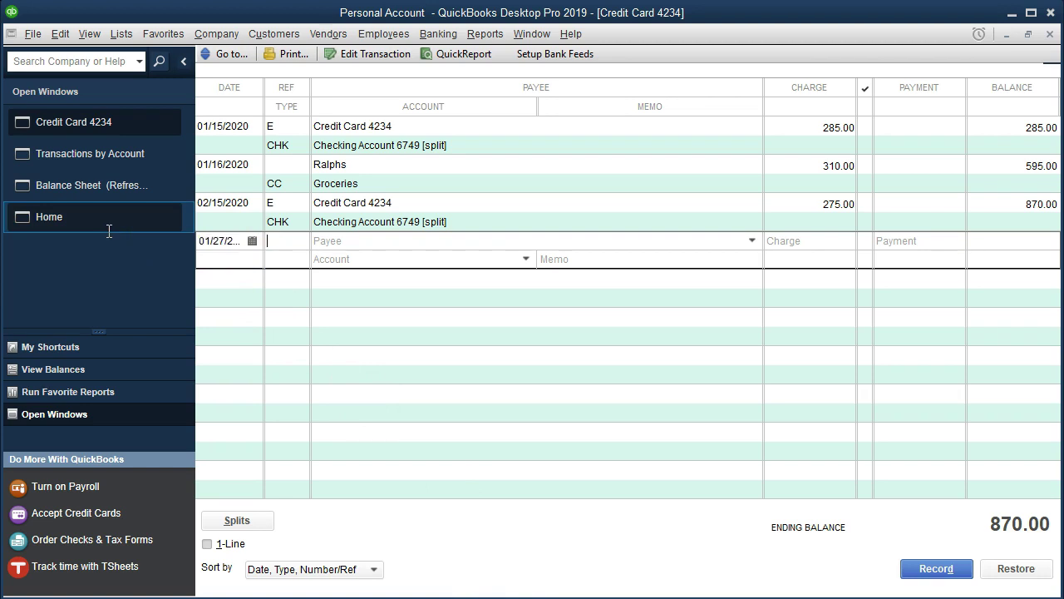
# Step: Enter Chevron as the payee of the 01/27/2020 register entry and quick-add it as a vendor
pyautogui.press('Tab')
pyautogui.write('Ch')
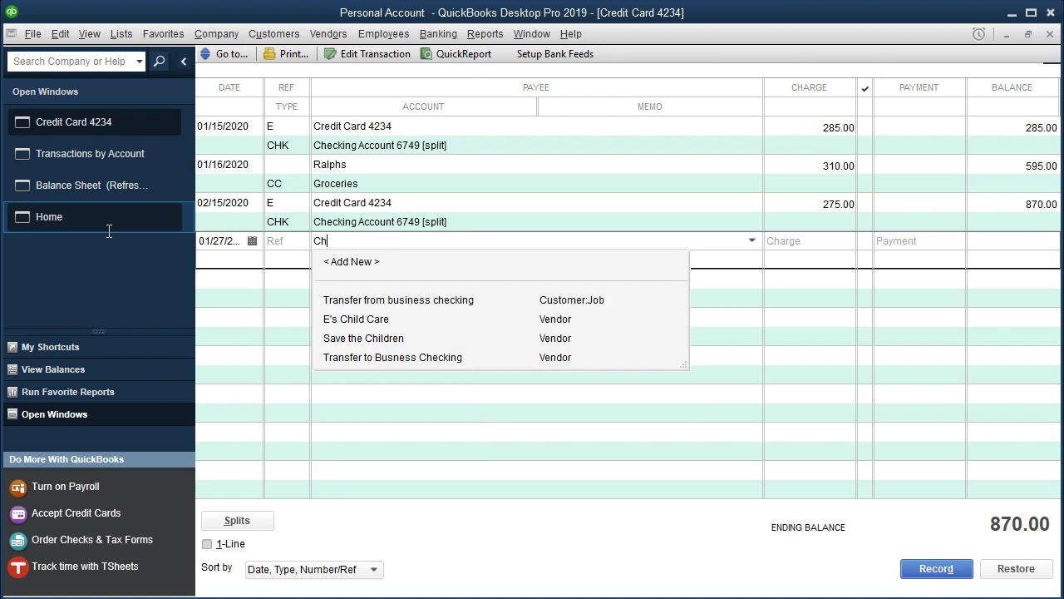
pyautogui.write('evron')
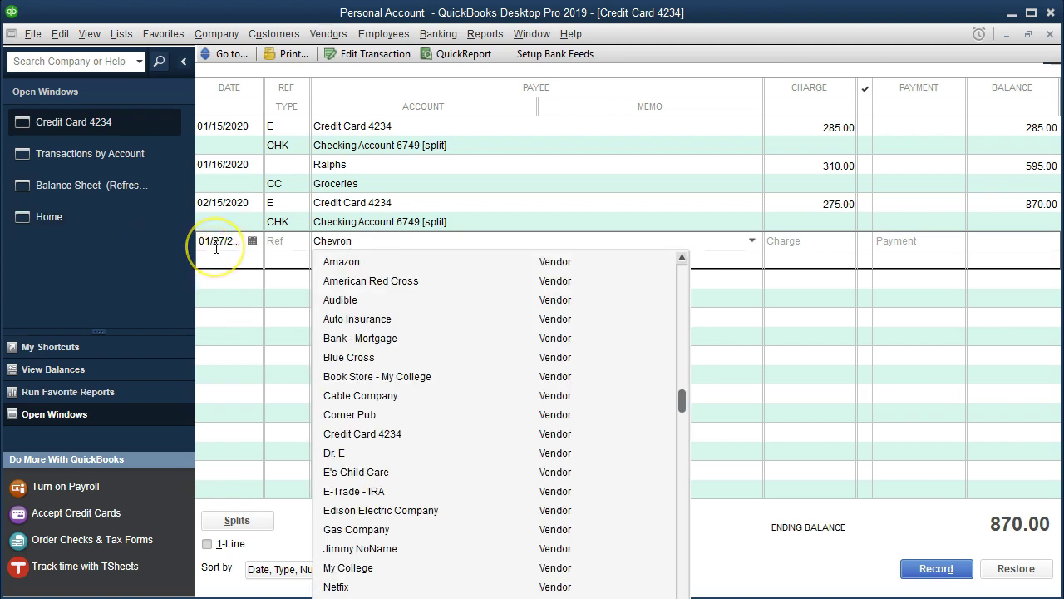
pyautogui.press('Tab')
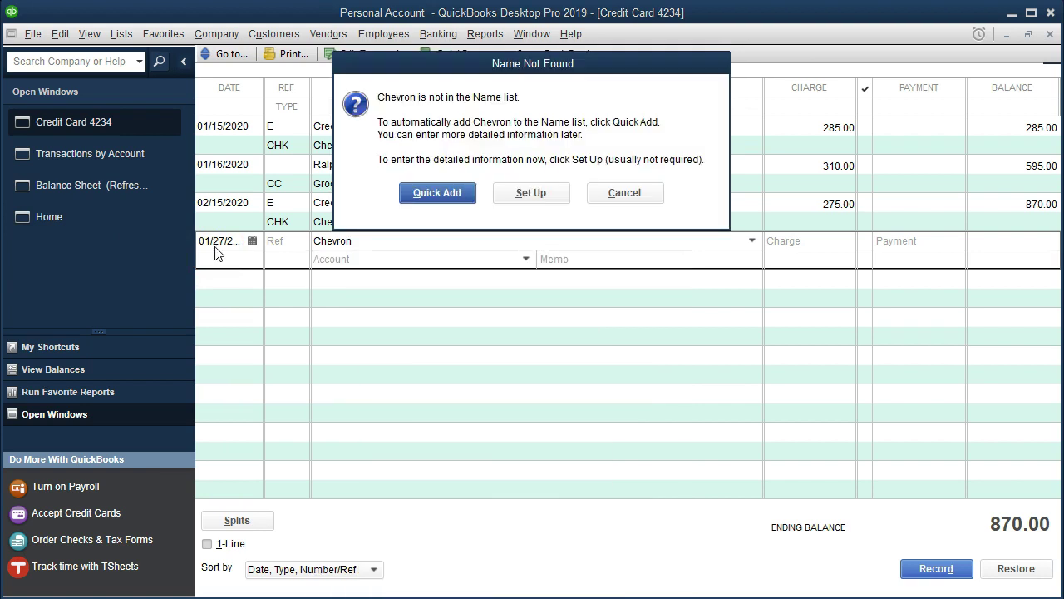
pyautogui.press('Return')
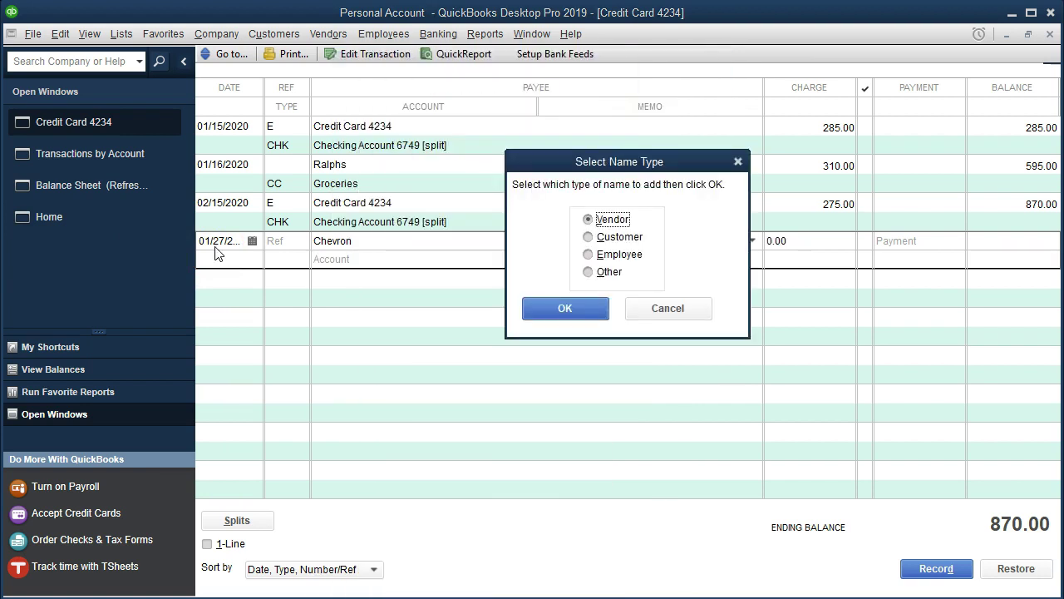
pyautogui.press('Return')
# Step: Enter a 60.00 charge to the Auto - Gas account for Chevron and record the future-dated transaction
pyautogui.write('60')
pyautogui.press('Tab')
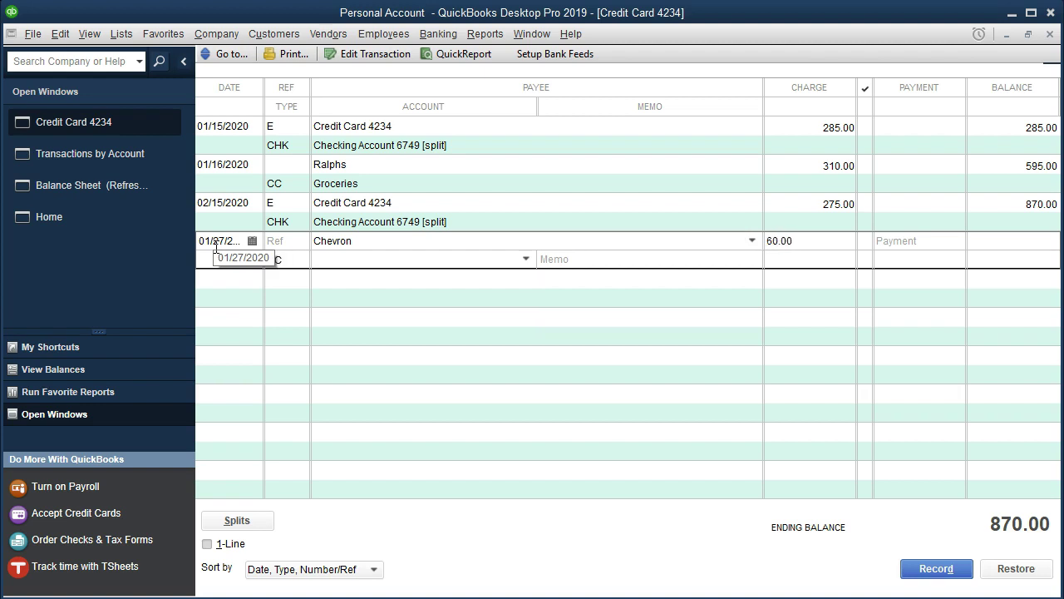
pyautogui.write('G')
pyautogui.press('BackSpace')
pyautogui.press('BackSpace')
pyautogui.write('A')
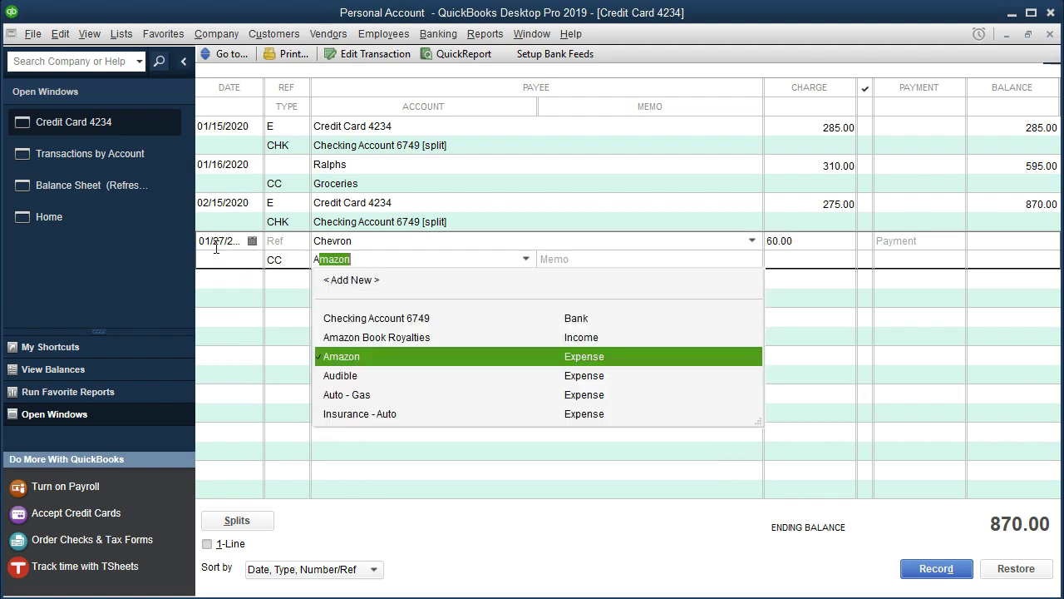
pyautogui.write('u')
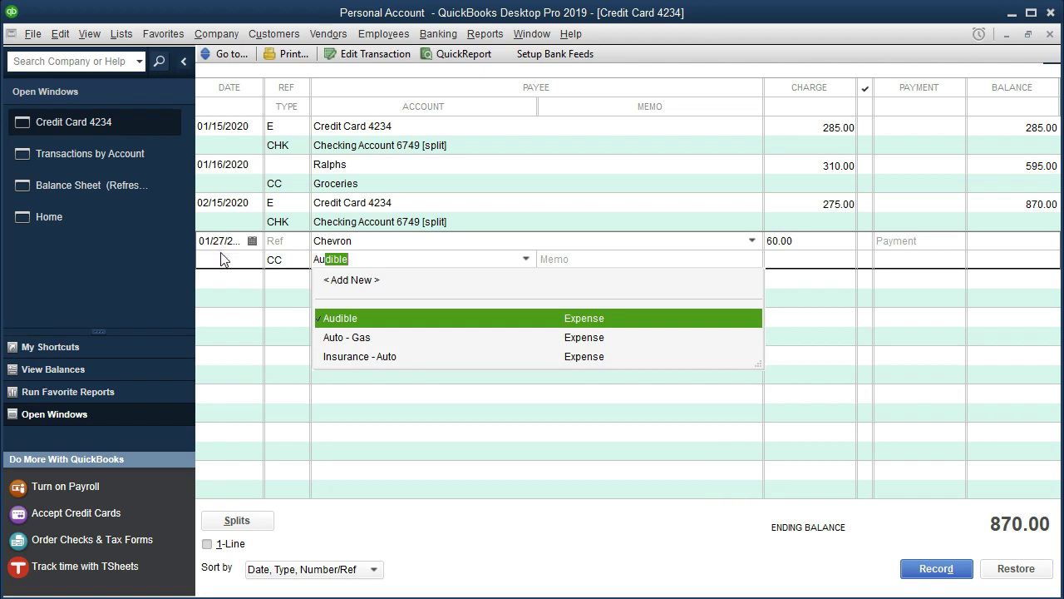
pyautogui.click(339, 337)
pyautogui.press('Tab')
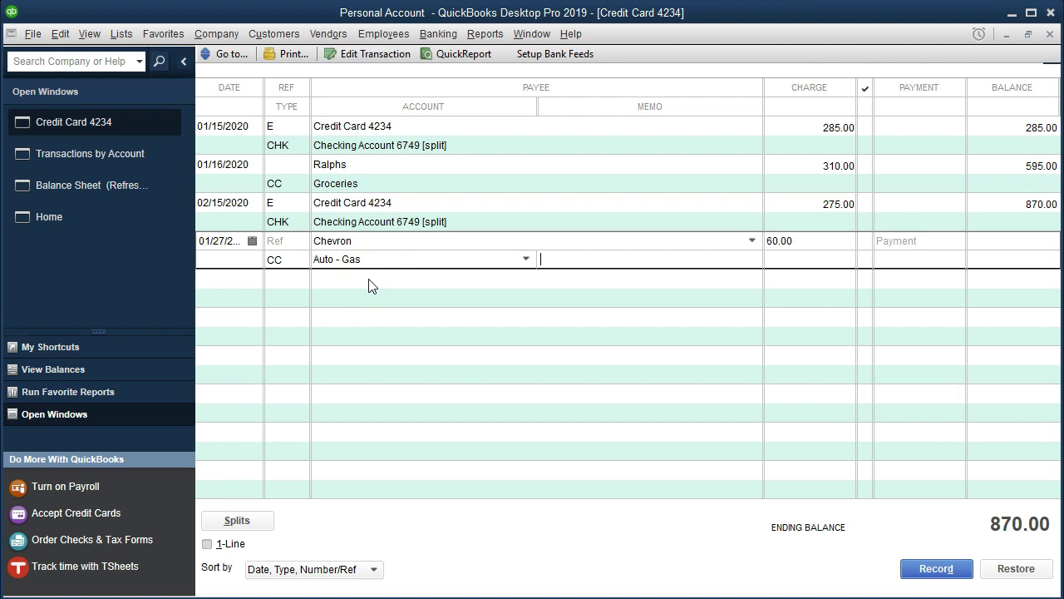
pyautogui.press('Return')
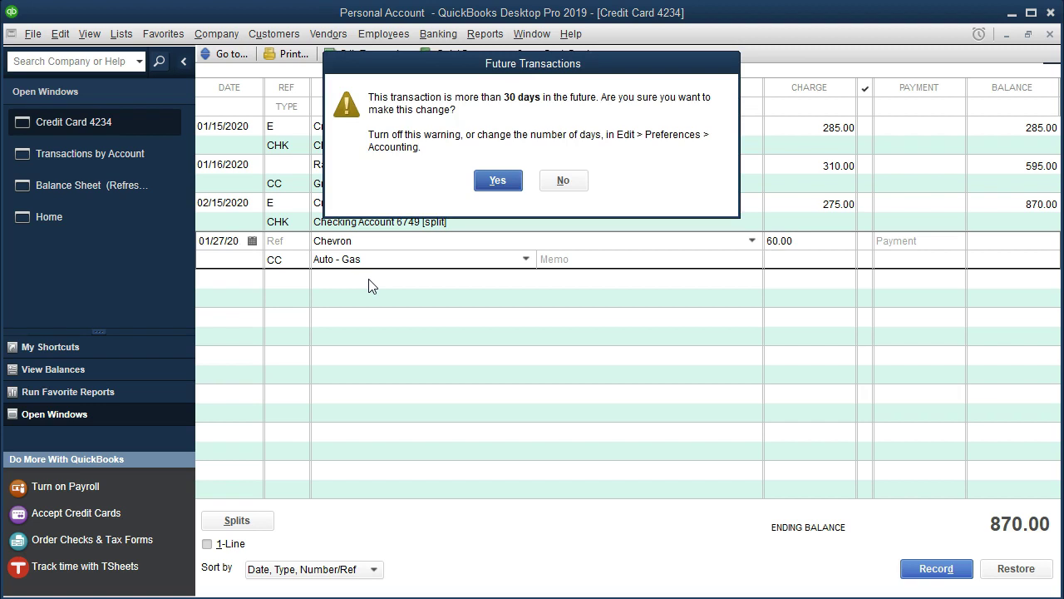
pyautogui.press('Return')
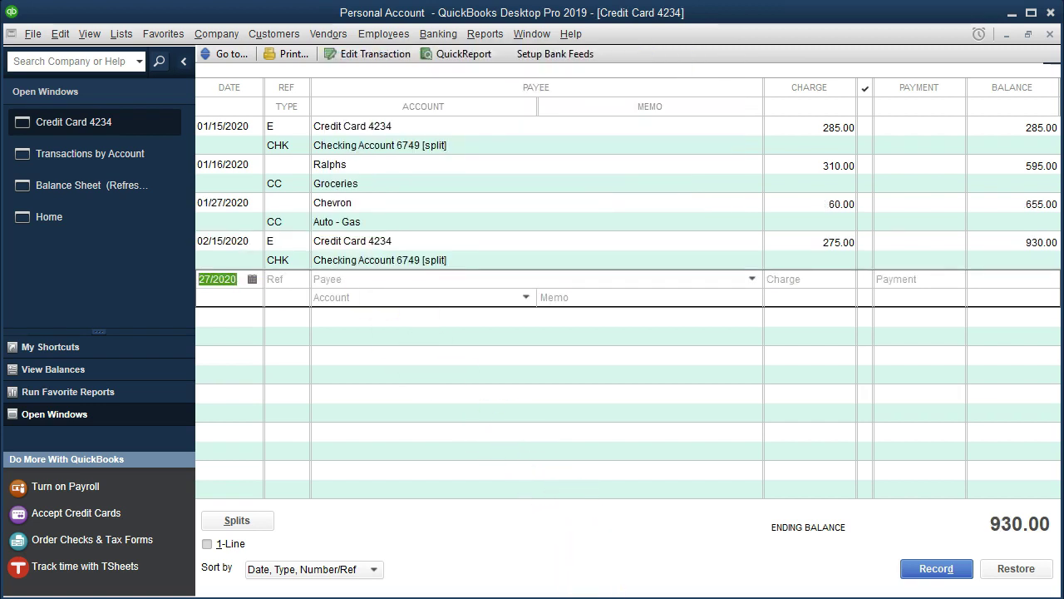
# Step: Check the third charge in Jan Credit Card.pdf in Acrobat Reader, and date the new QuickBooks register entry 01/29/2020
pyautogui.click(524, 582)
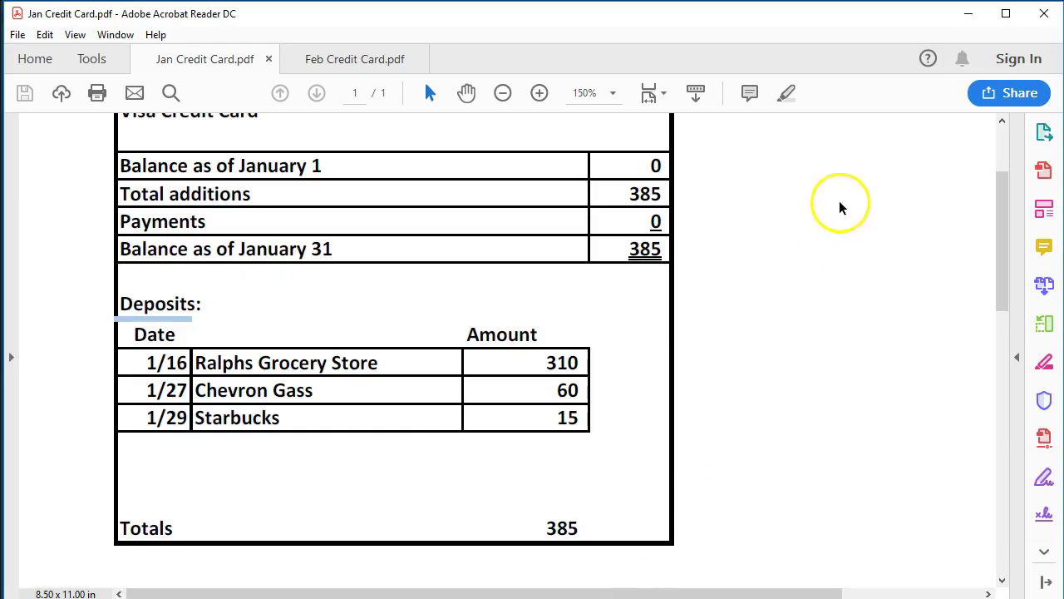
pyautogui.click(968, 15)
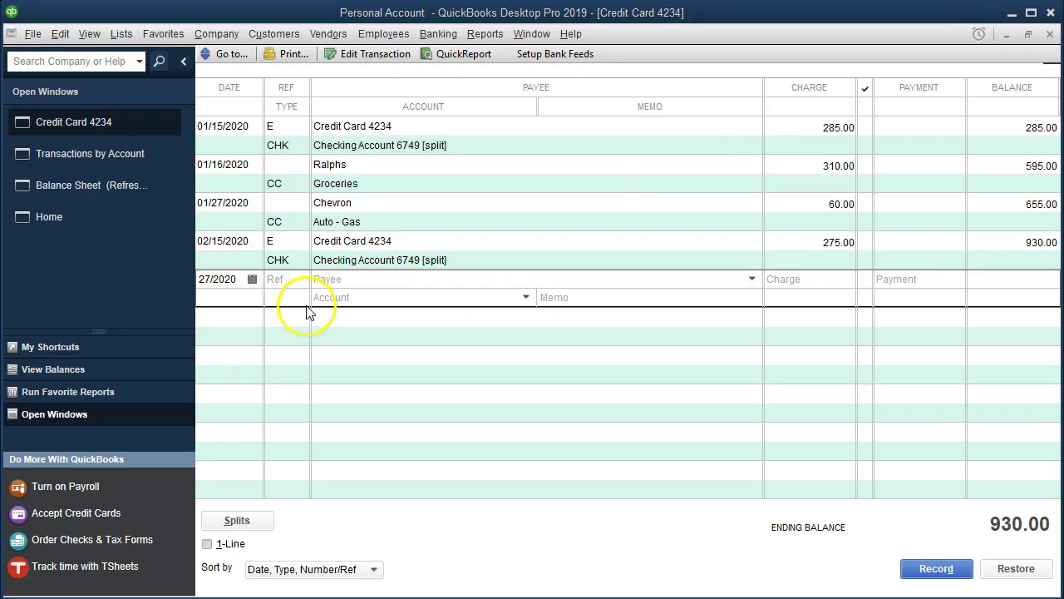
pyautogui.press('+')
pyautogui.press('+')
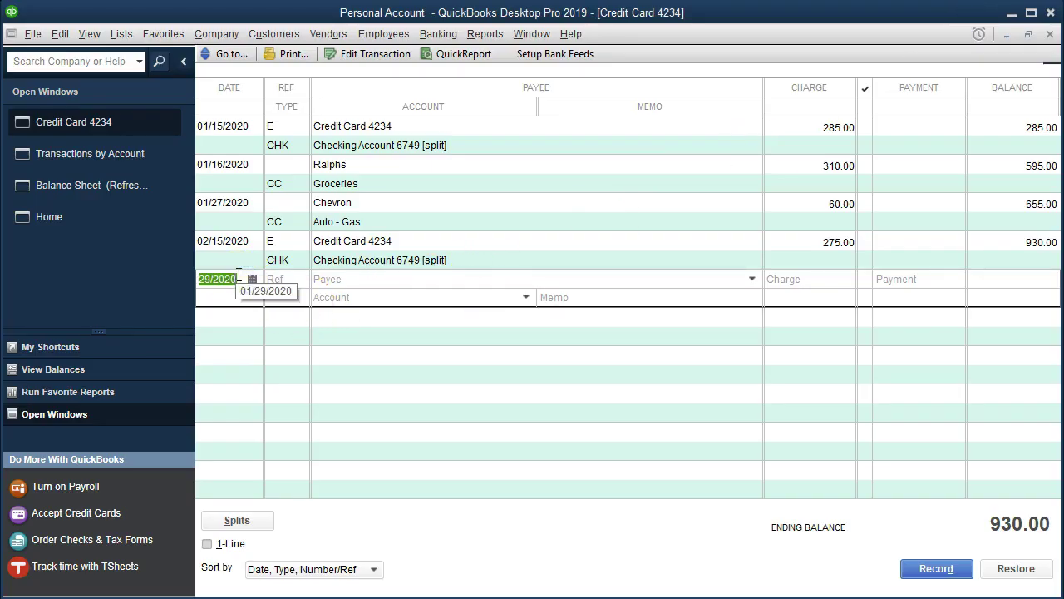
pyautogui.press('Tab')
pyautogui.press('Tab')
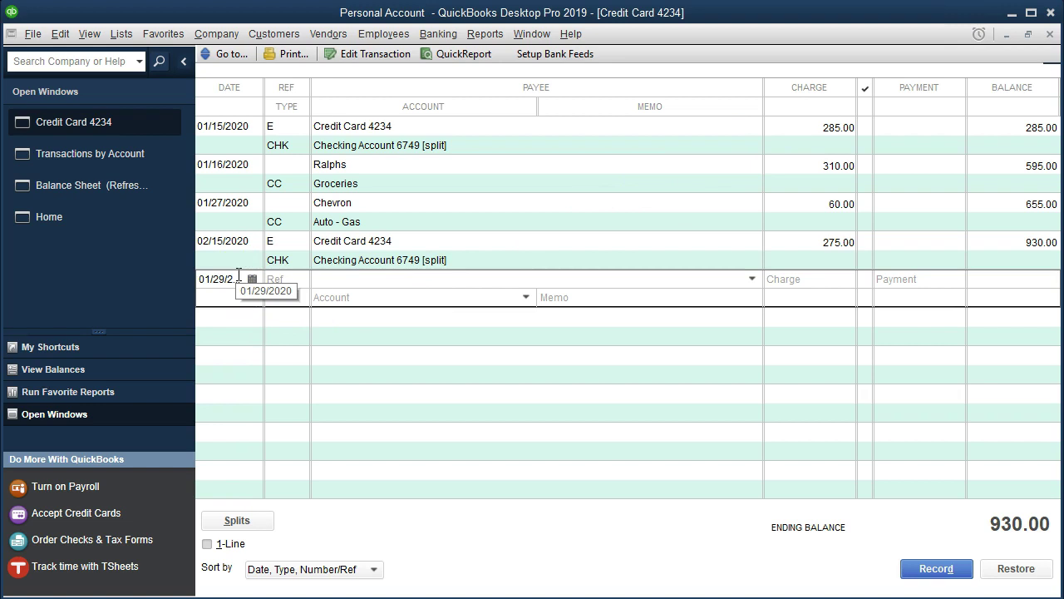
# Step: Enter Starbucks as the payee of the 01/29/2020 register entry and quick-add it as a vendor
pyautogui.write('Starbucks')
pyautogui.press('Tab')
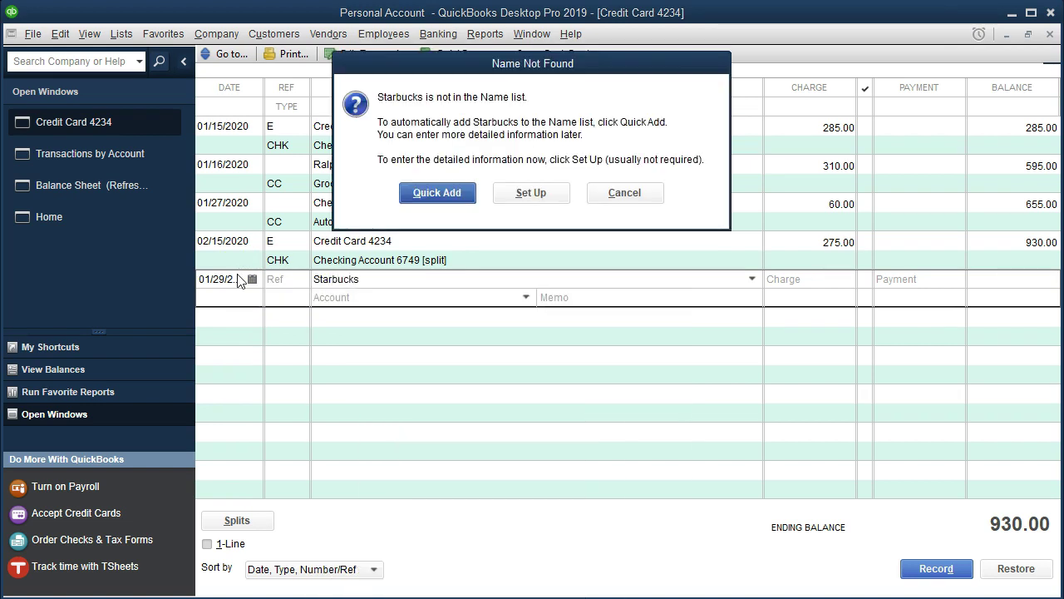
pyautogui.press('Return')
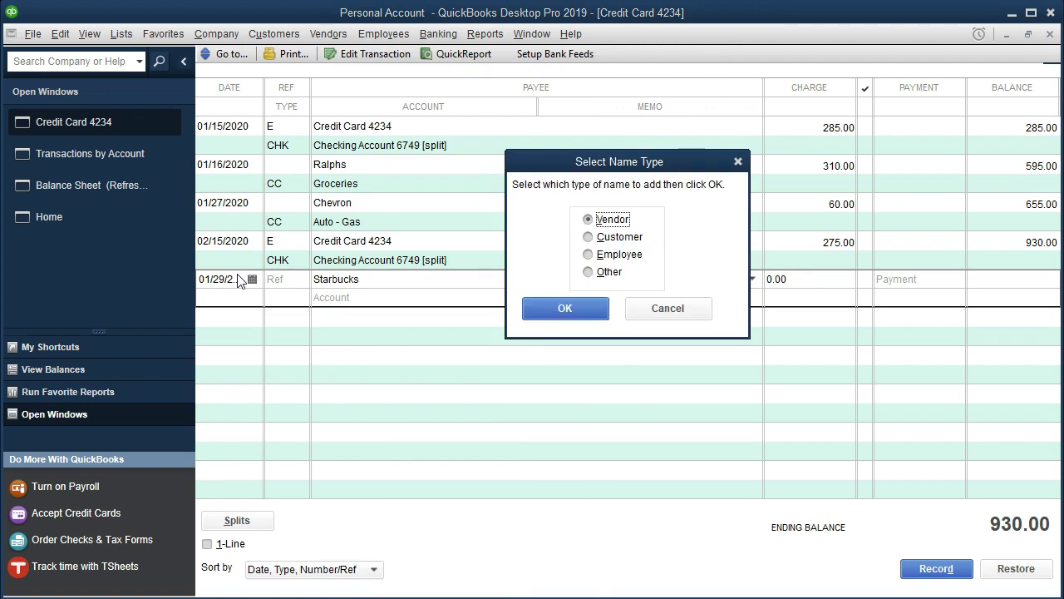
pyautogui.press('Return')
# Step: Enter a 16.00 charge to the Coffee Shops account for Starbucks and record the future-dated transaction
pyautogui.write('16')
pyautogui.press('Tab')
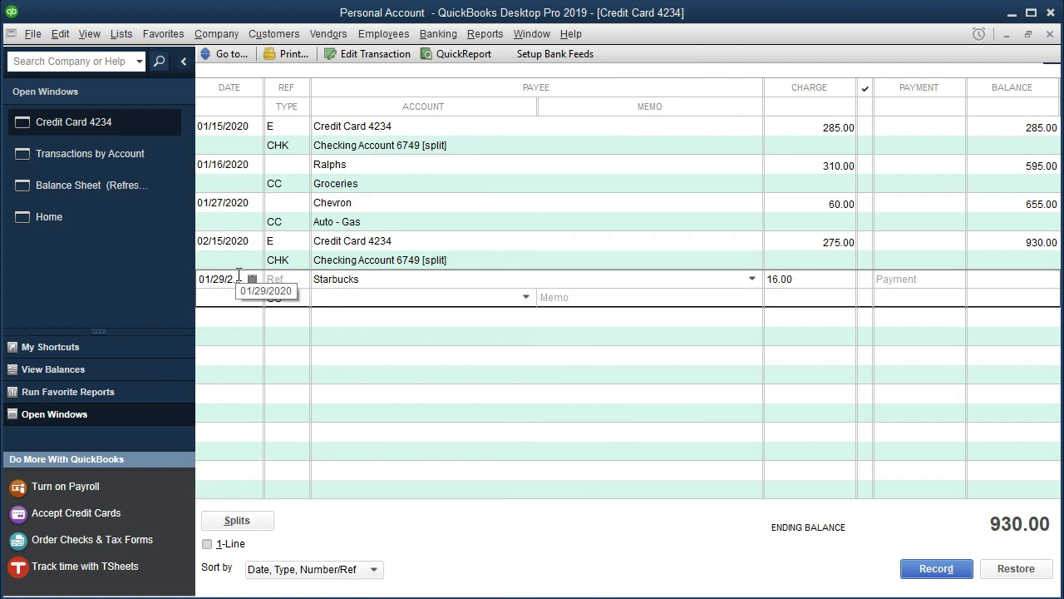
pyautogui.write('Coffee Shops')
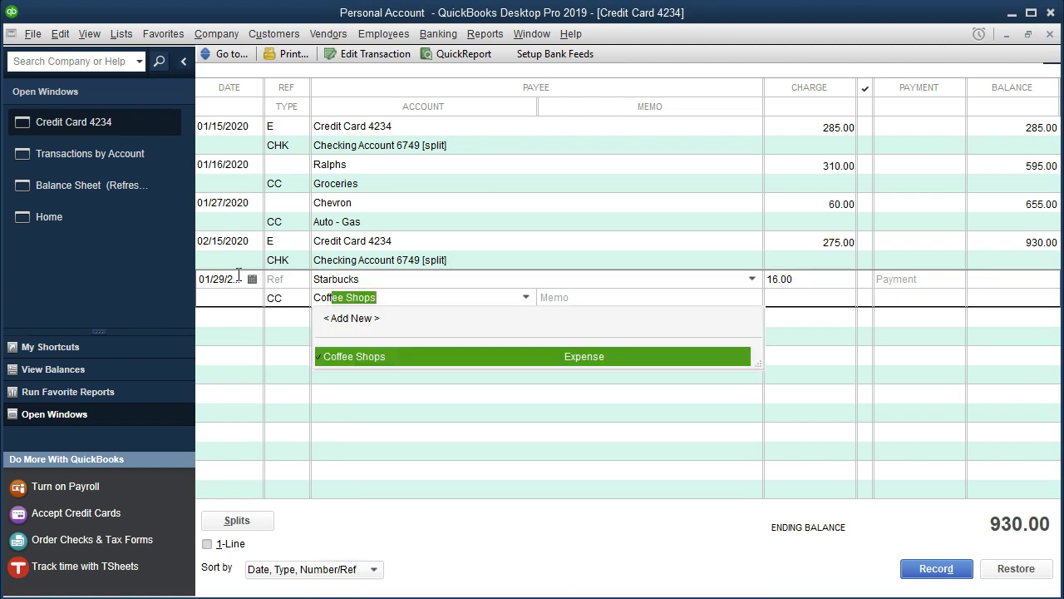
pyautogui.press('Tab')
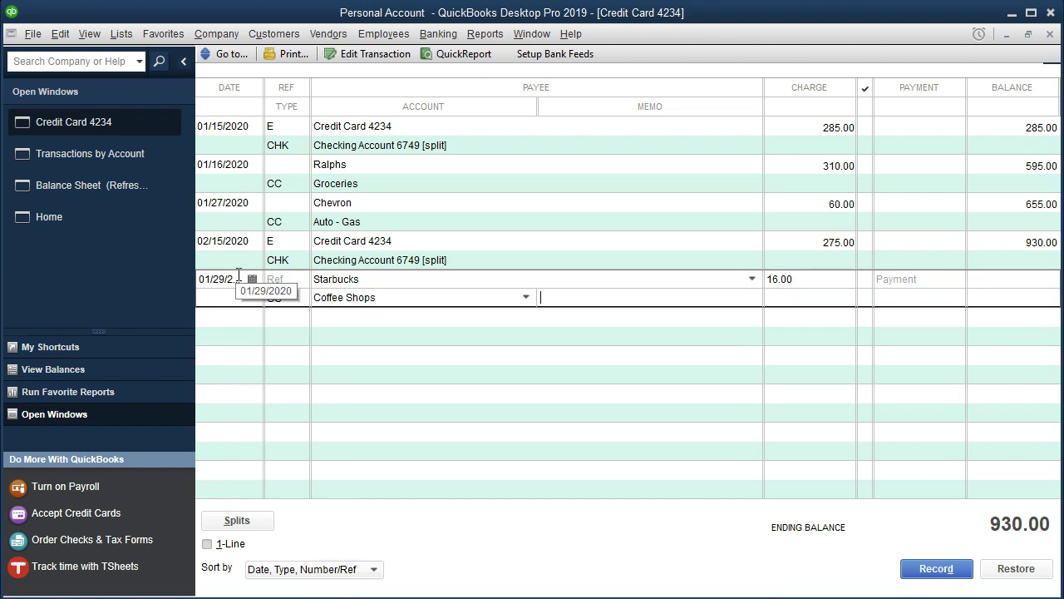
pyautogui.press('Return')
pyautogui.press('Return')
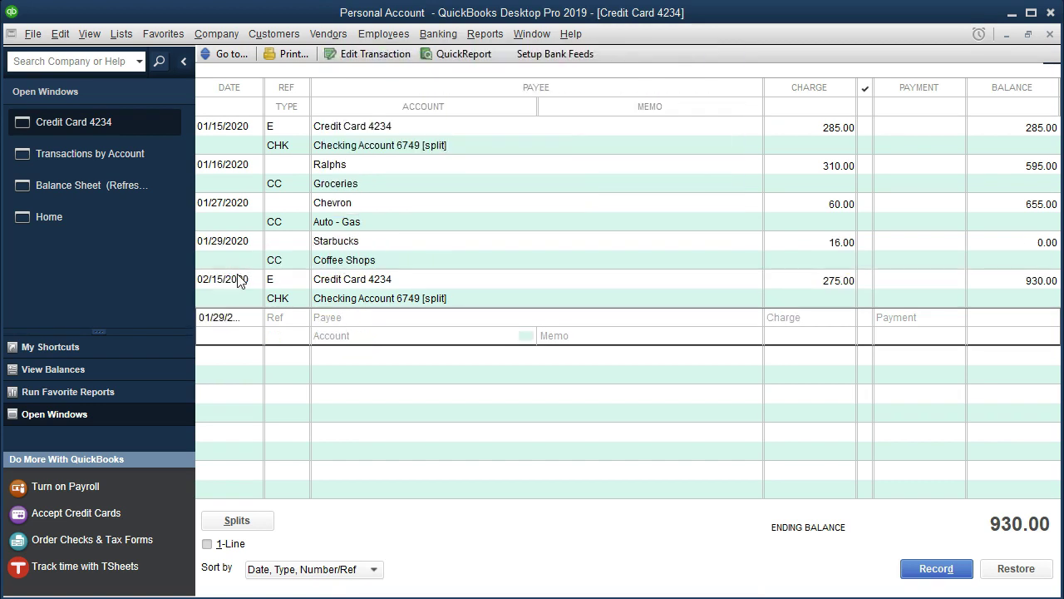
# Step: Review the payees of the Ralphs, Chevron and Starbucks charges in the credit card register
pyautogui.click(340, 171)
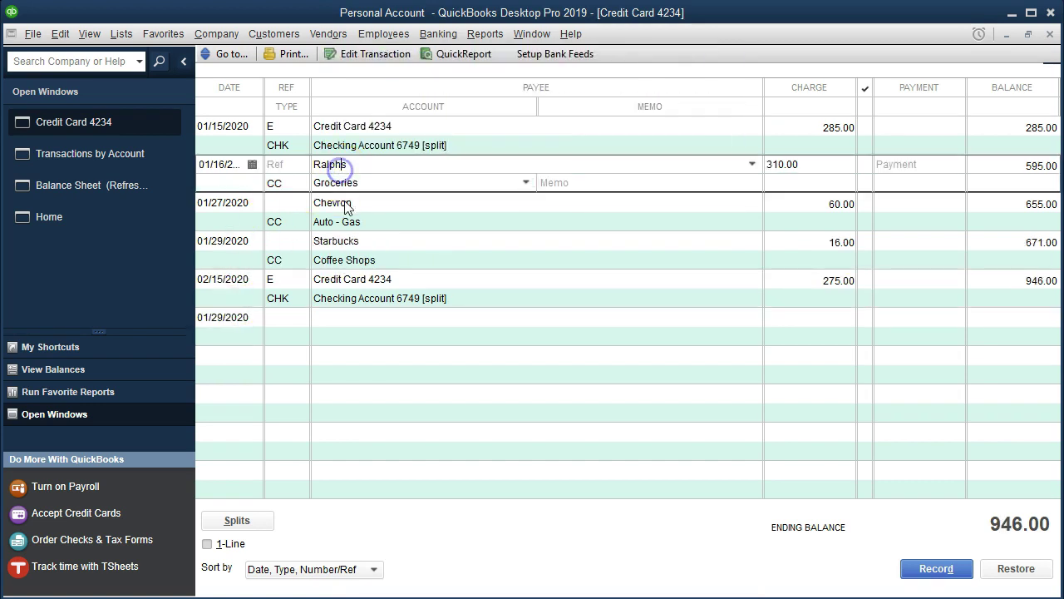
pyautogui.click(345, 206)
pyautogui.click(346, 242)
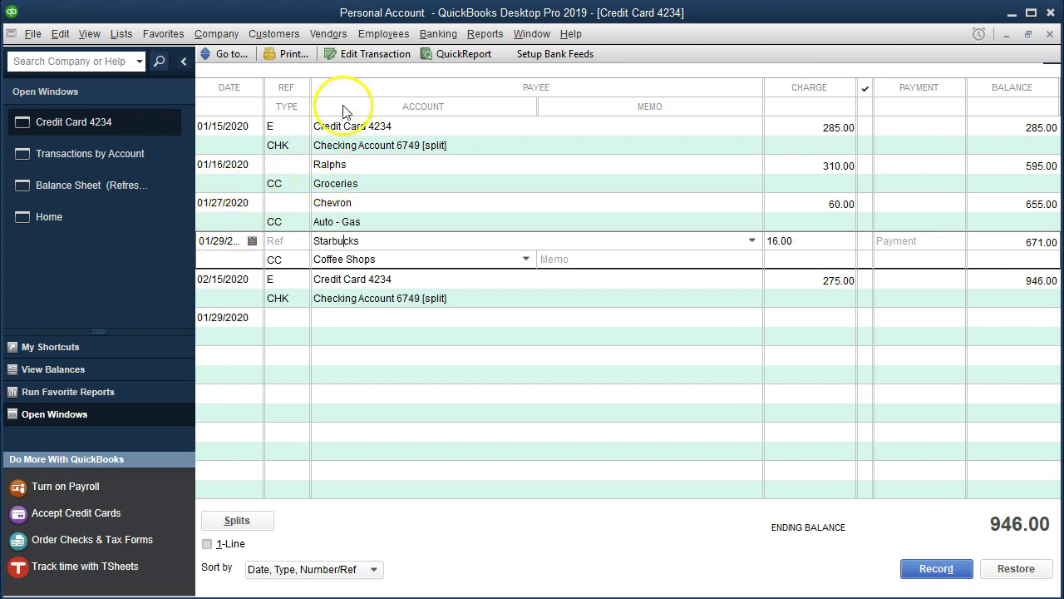
# Step: View all Starbucks transactions from the Vendor Center as a report covering 01/01/2020 to 12/31/2020
pyautogui.click(332, 37)
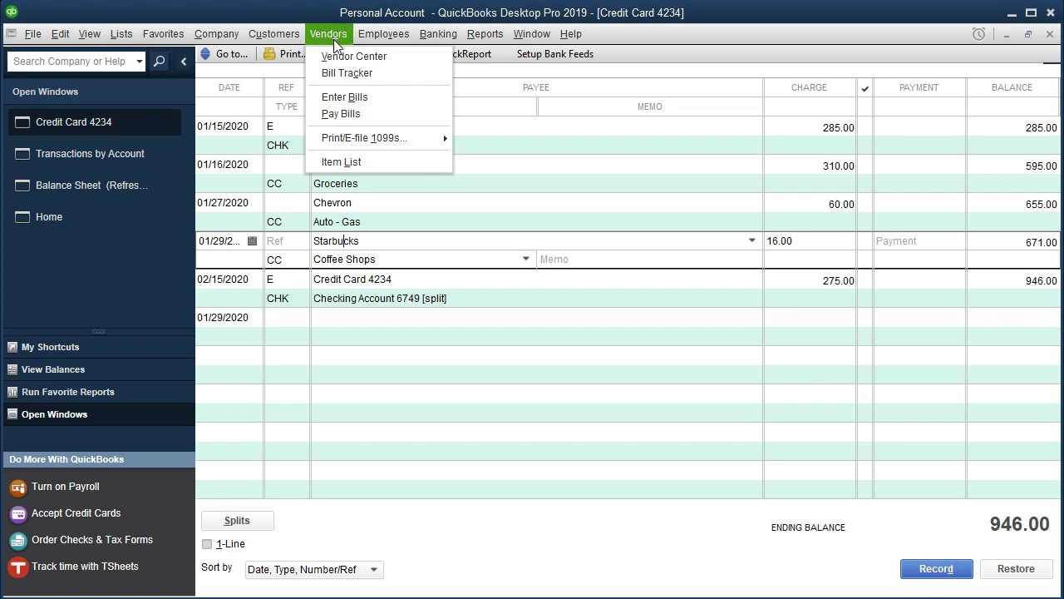
pyautogui.click(335, 59)
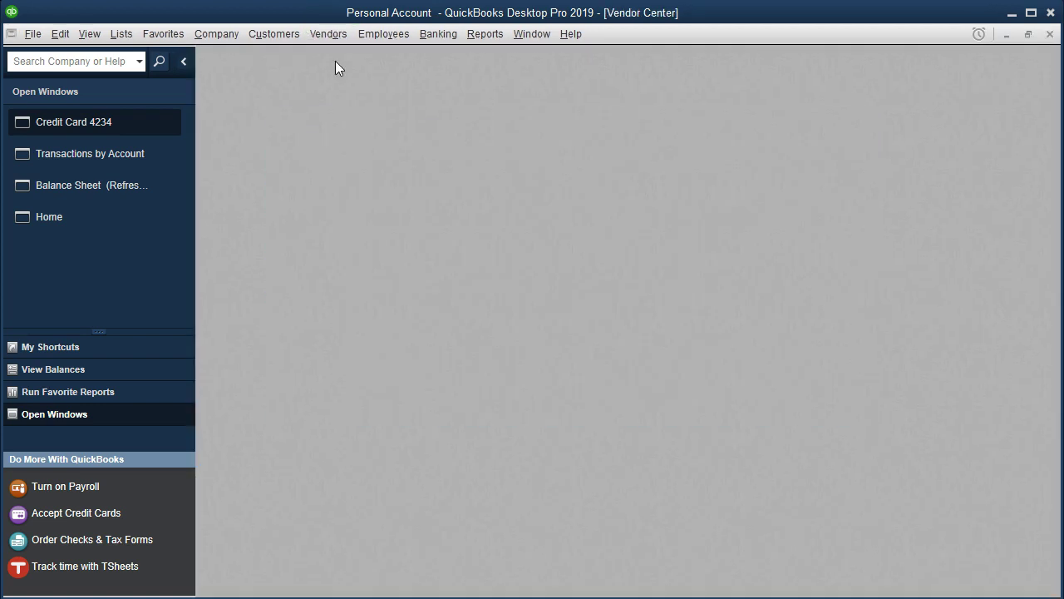
pyautogui.scroll(-4, 311, 275)
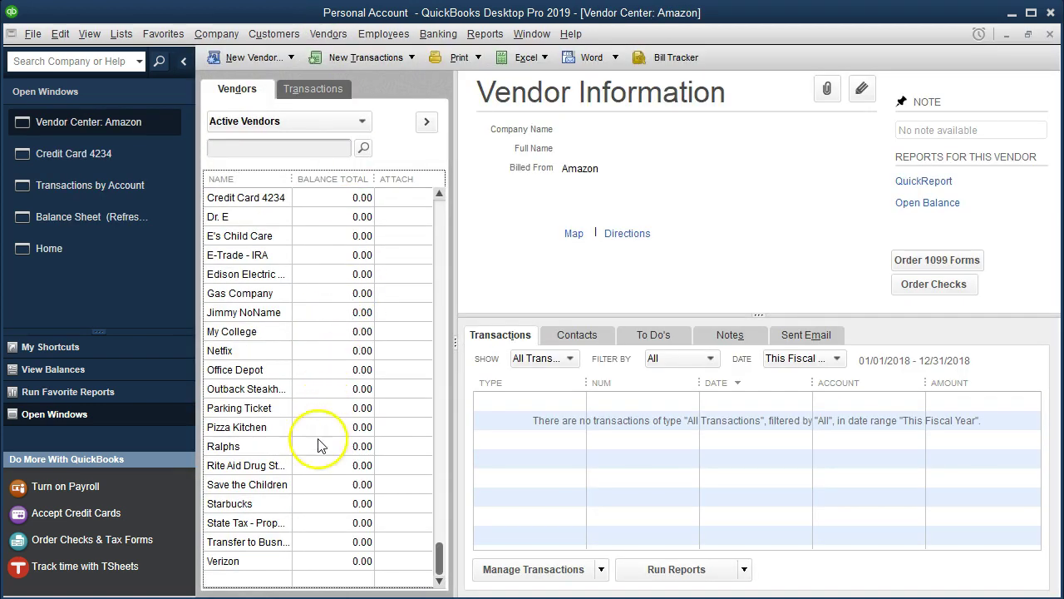
pyautogui.click(283, 502)
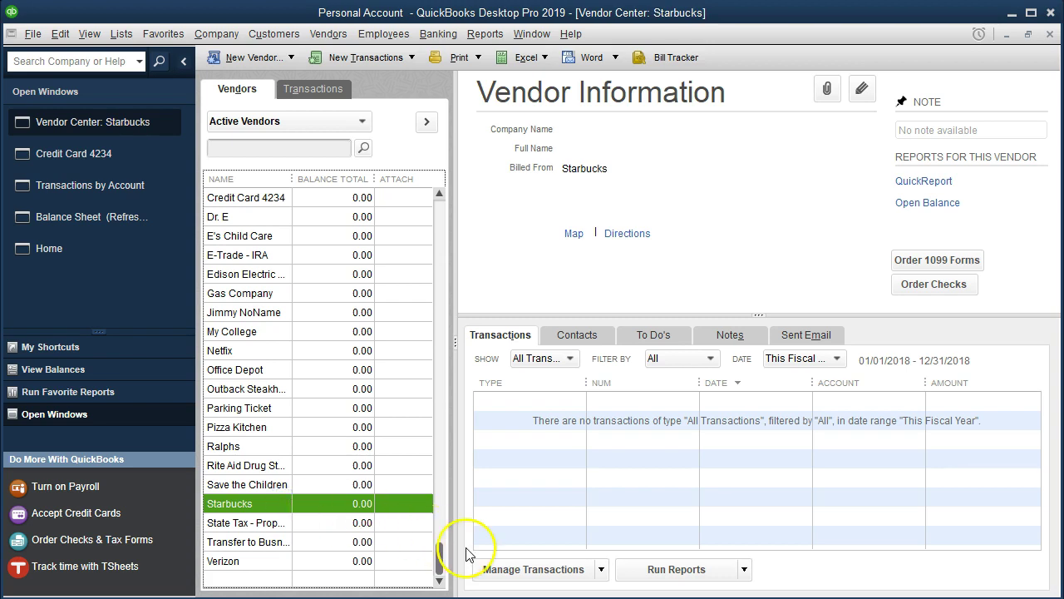
pyautogui.click(742, 570)
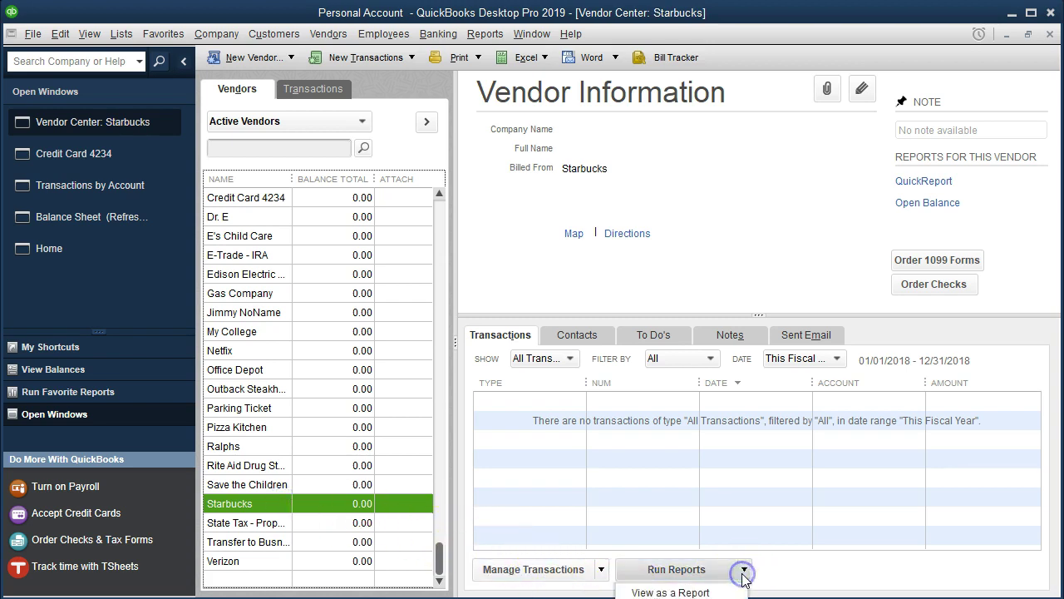
pyautogui.click(720, 589)
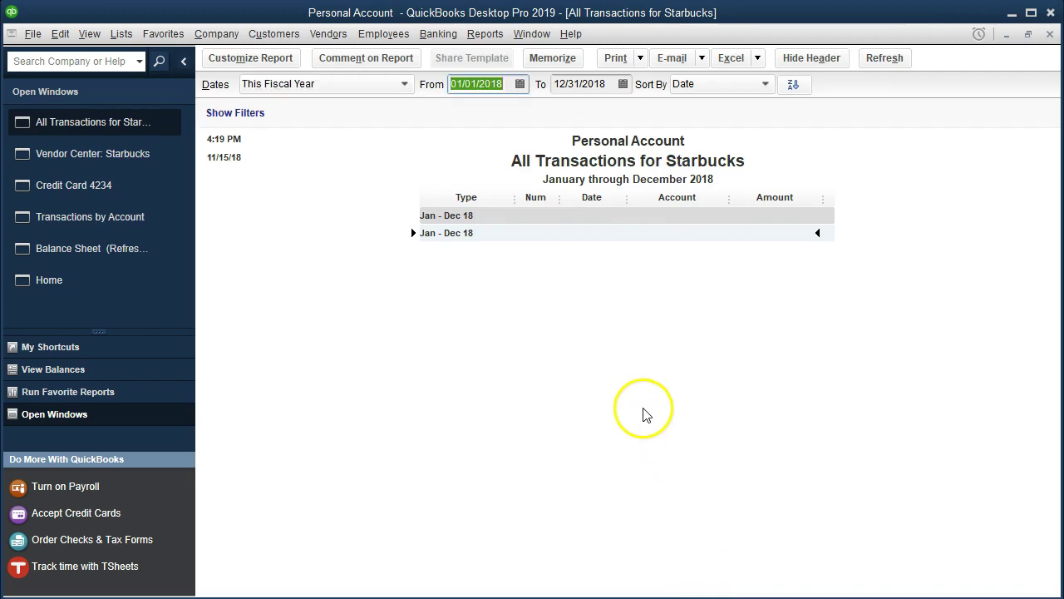
pyautogui.write('01012020')
pyautogui.press('Tab')
pyautogui.write('12/31/2020')
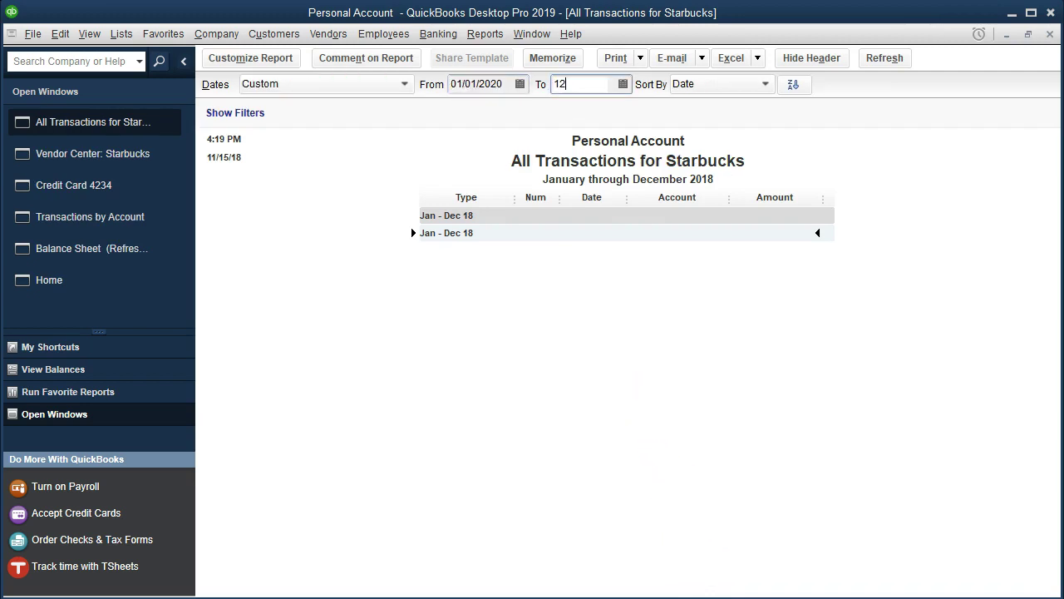
pyautogui.press('Tab')
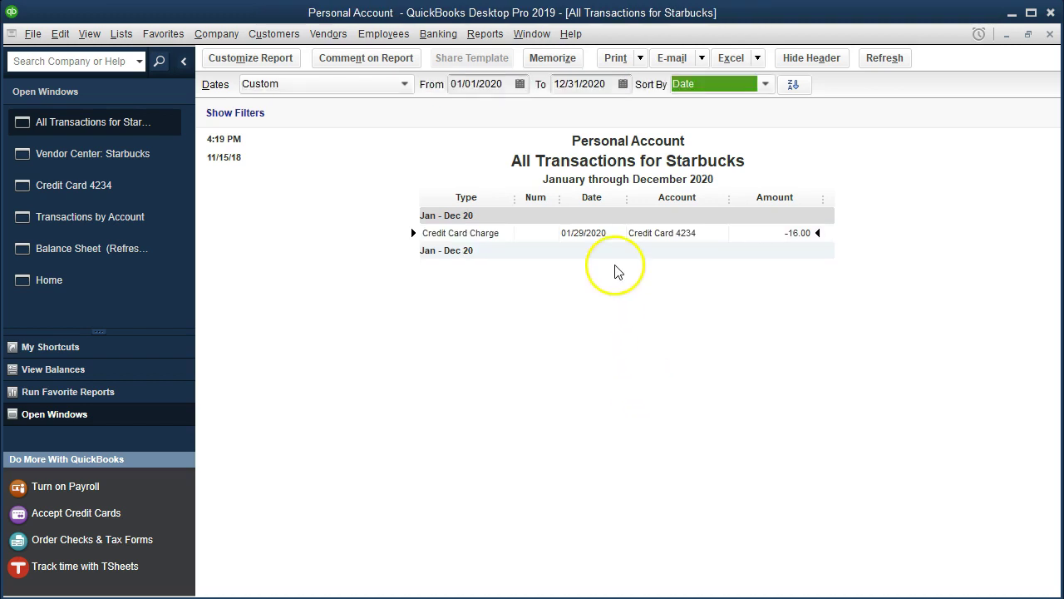
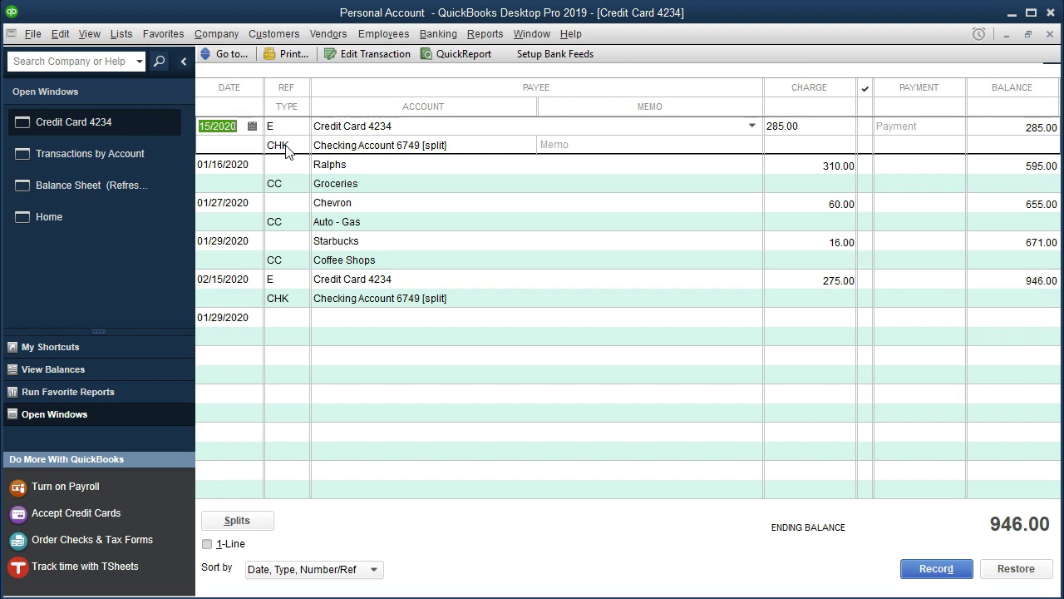
# Step: Compare the transaction types of the Ralphs and Chevron charges with the 01/15/2020 check in the credit card register
pyautogui.click(287, 183)
pyautogui.click(285, 221)
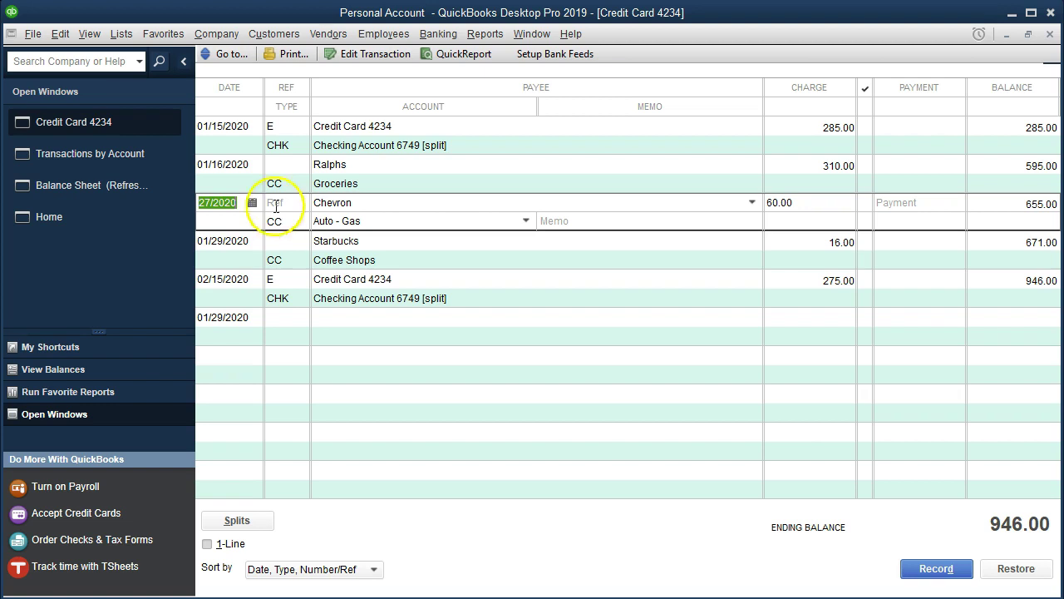
pyautogui.click(235, 144)
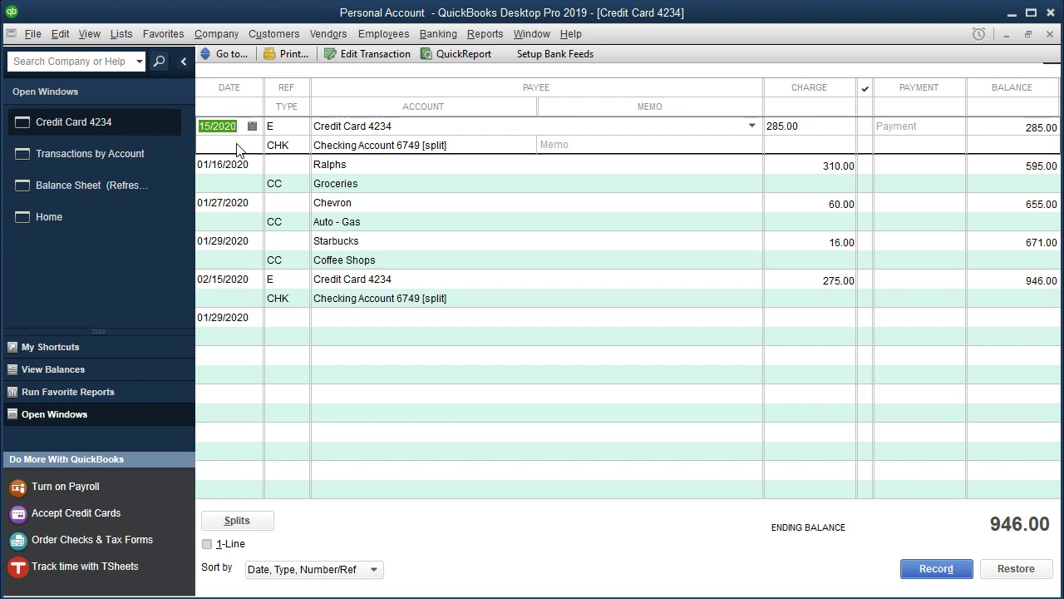
# Step: Review the Ralphs and Chevron charges in the open Transactions by Account report and close the report
pyautogui.click(126, 159)
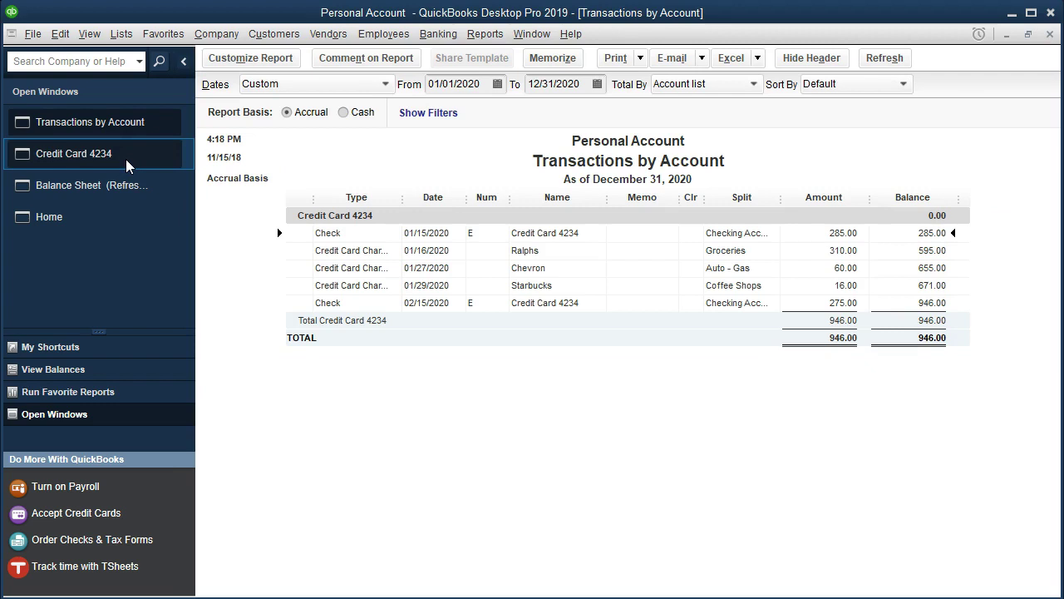
pyautogui.click(551, 252)
pyautogui.click(553, 266)
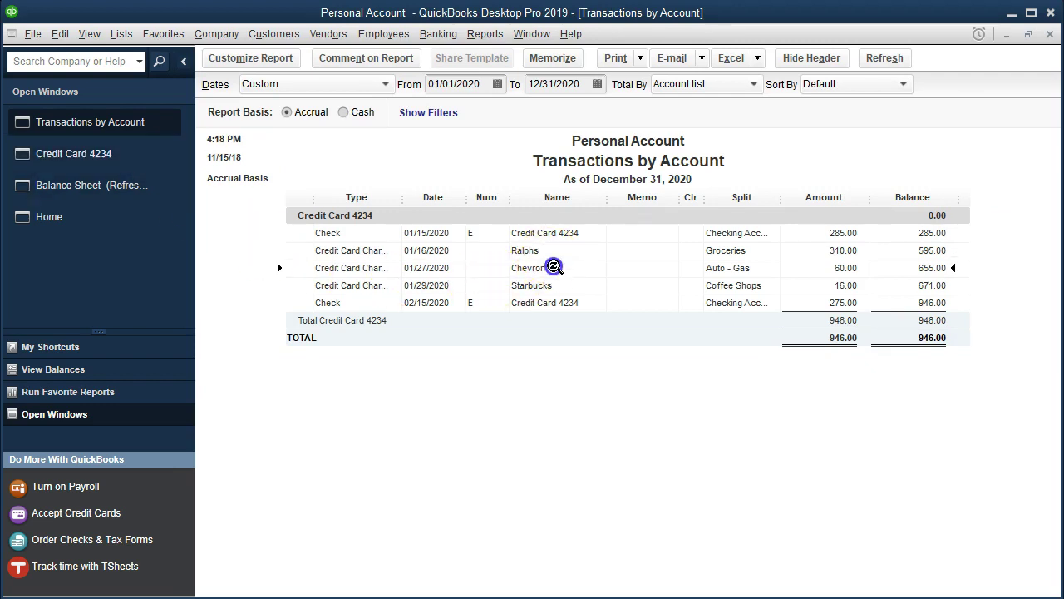
pyautogui.click(1048, 34)
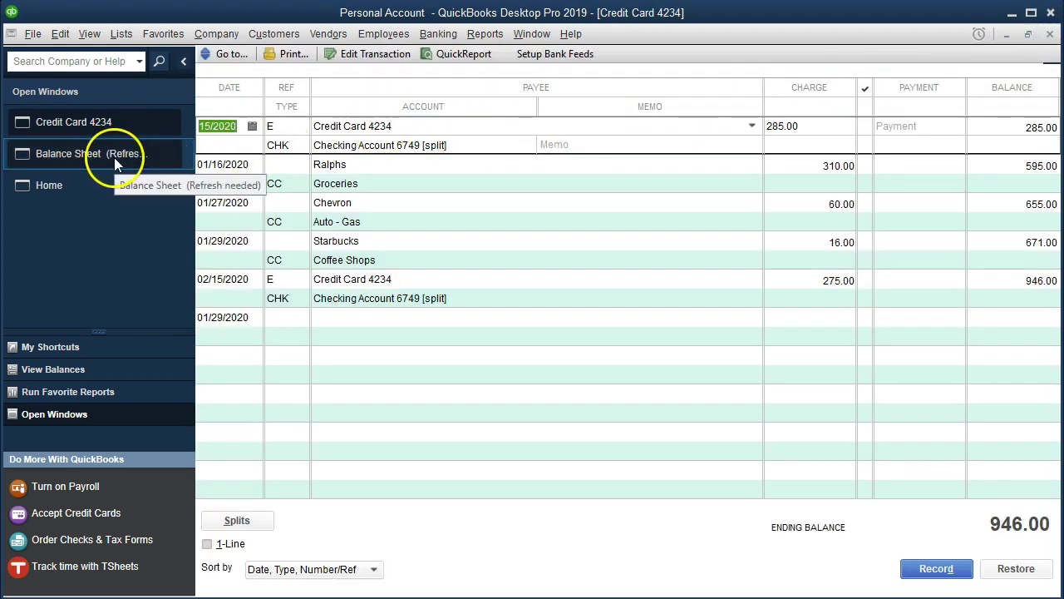
# Step: Drill down from the credit card balance on the Balance Sheet to the 01/15/2020 check that posted 285.00
pyautogui.click(114, 156)
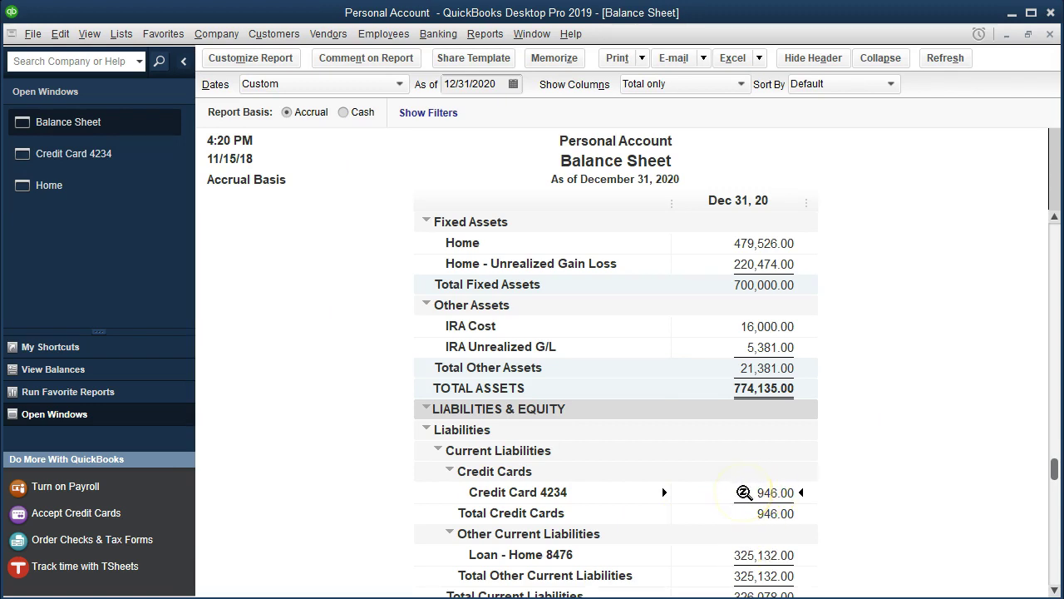
pyautogui.doubleClick(744, 492)
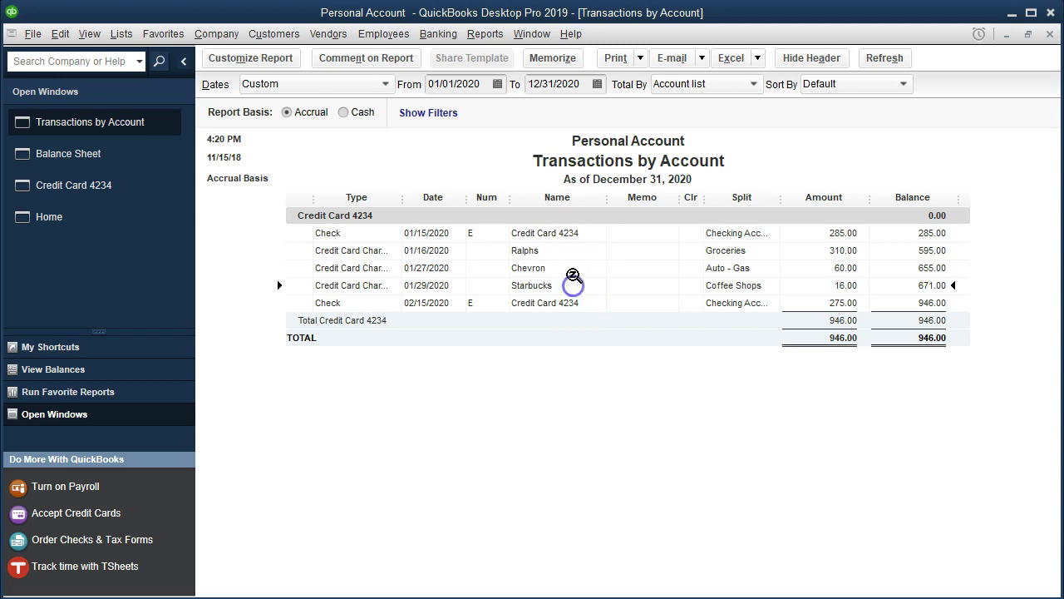
pyautogui.click(582, 233)
pyautogui.doubleClick(829, 232)
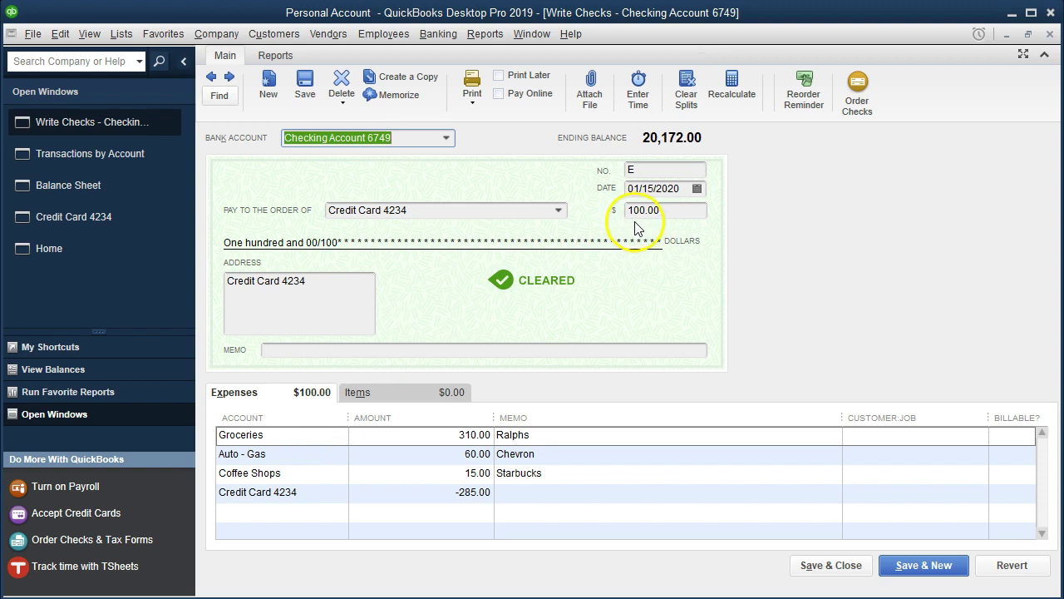
# Step: Clear the account, amount and memo of the Groceries expense line on the 01/15/2020 check
pyautogui.click(291, 436)
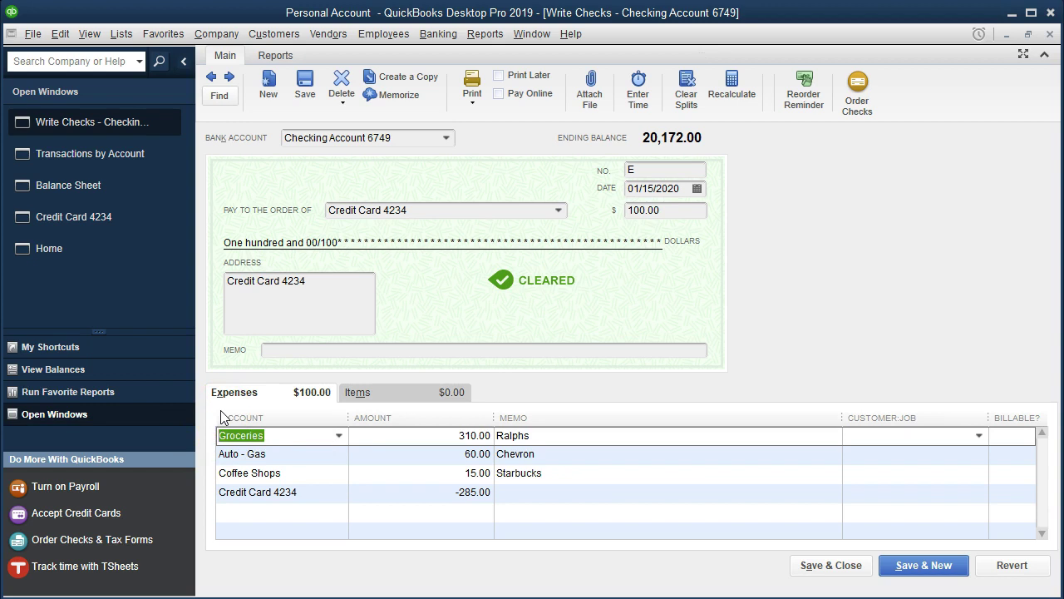
pyautogui.press('Delete')
pyautogui.press('Tab')
pyautogui.press('Delete')
pyautogui.press('Tab')
pyautogui.press('Delete')
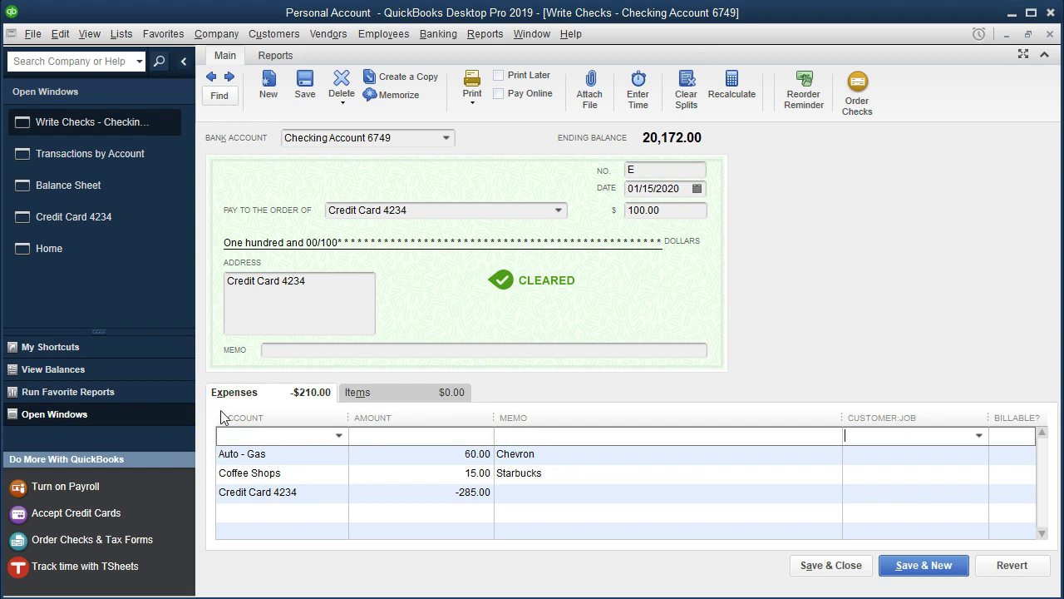
# Step: Clear the account, amount and memo of the Auto - Gas expense line on the check
pyautogui.press('Tab')
pyautogui.press('Tab')
pyautogui.press('Tab')
pyautogui.press('Delete')
pyautogui.press('Tab')
pyautogui.press('Delete')
pyautogui.press('Tab')
pyautogui.press('Delete')
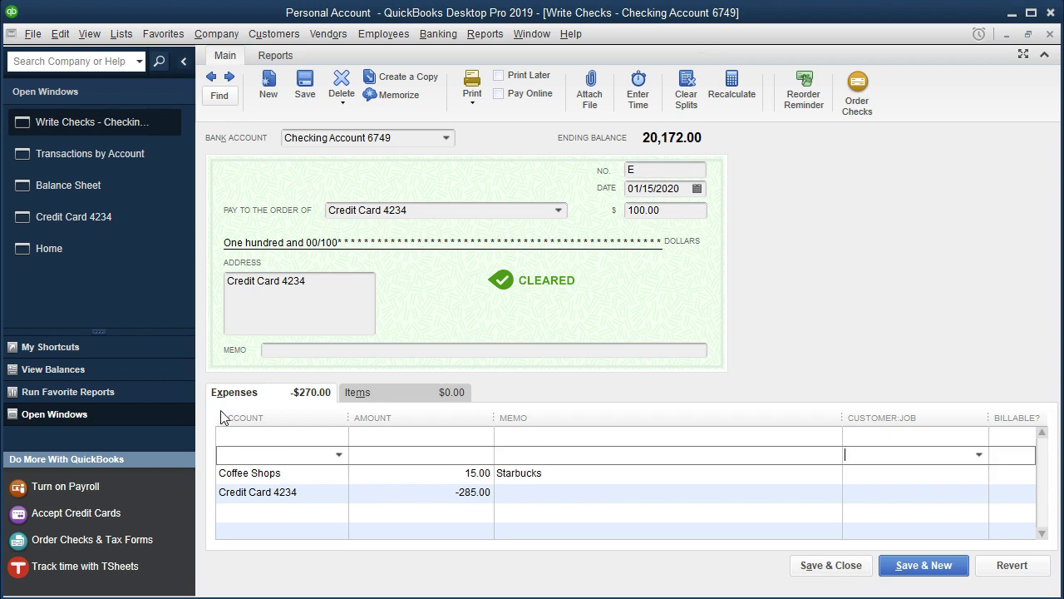
# Step: Clear the account, amount and memo of the Coffee Shops expense line on the check
pyautogui.press('Tab')
pyautogui.press('Tab')
pyautogui.press('Tab')
pyautogui.press('Delete')
pyautogui.press('Tab')
pyautogui.press('Delete')
pyautogui.press('Tab')
pyautogui.press('Delete')
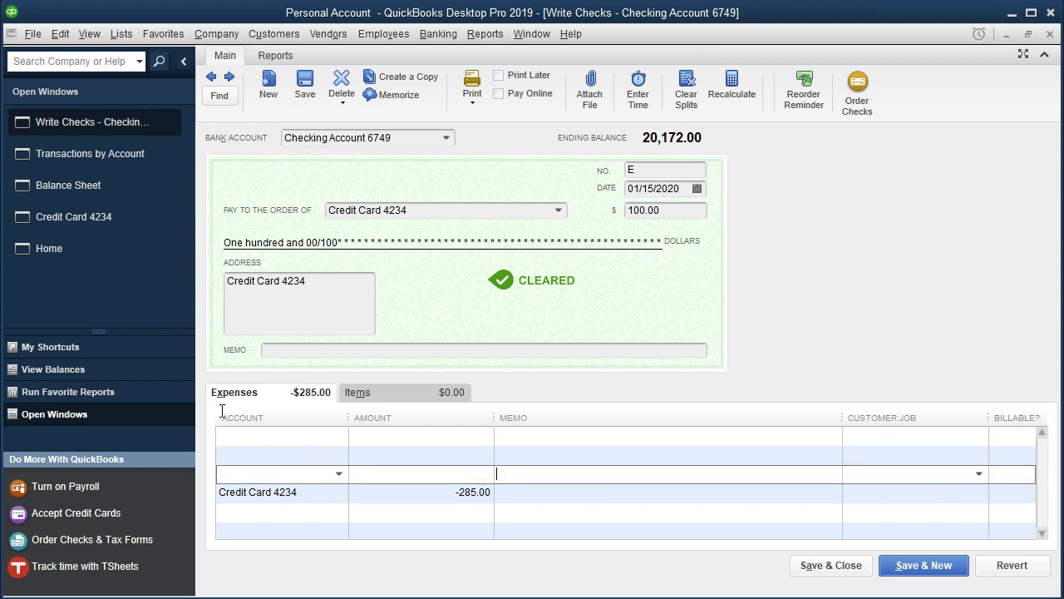
# Step: Clear the account and amount of the negative credit card expense line, and activate the check's first expense line for a new account
pyautogui.press('Tab')
pyautogui.press('Tab')
pyautogui.press('Tab')
pyautogui.press('Delete')
pyautogui.press('Tab')
pyautogui.press('Delete')
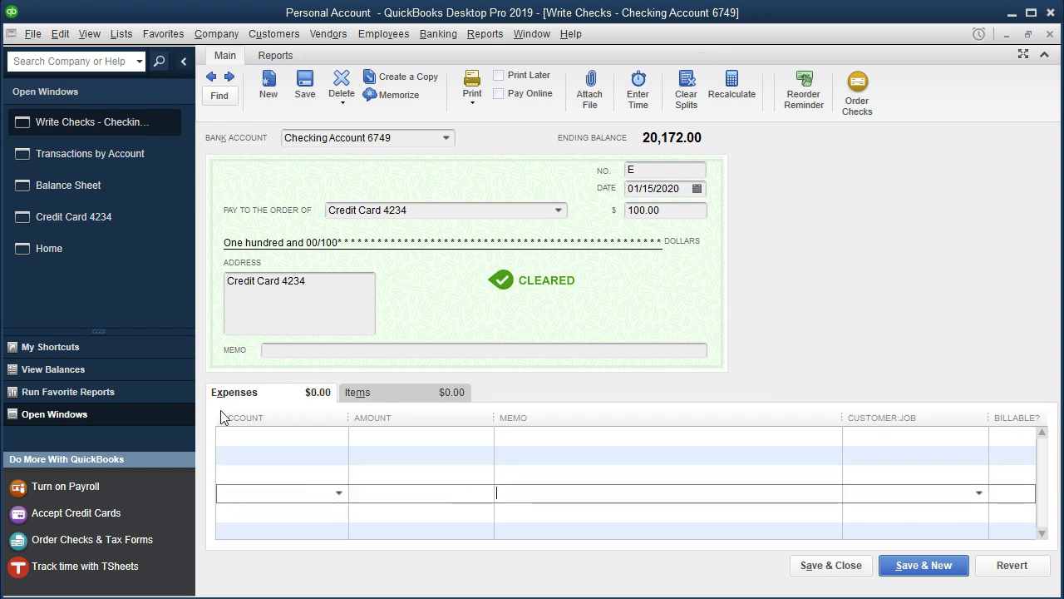
pyautogui.click(258, 434)
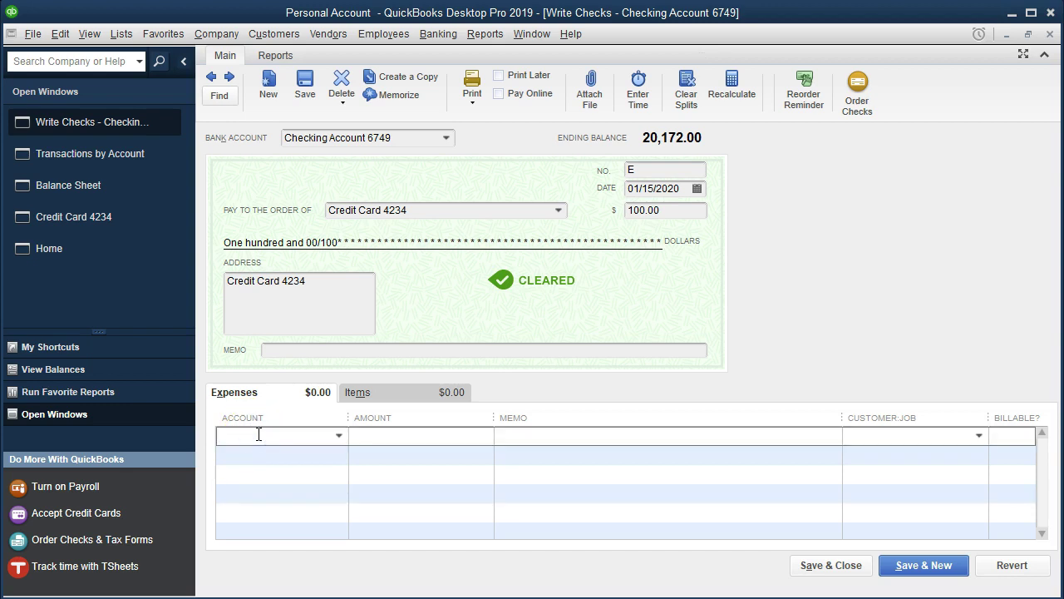
# Step: Assign the 01/15/2020 check's 100.00 to the credit card liability account instead of the Credit Card expense account, and save the changed check
pyautogui.write('Credit Card')
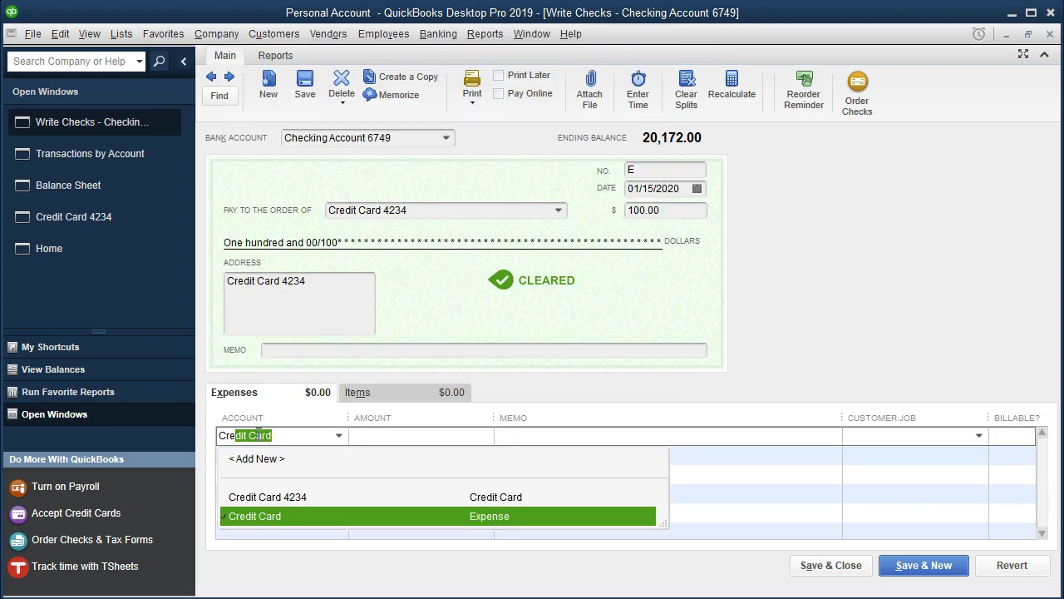
pyautogui.click(294, 432)
pyautogui.write('Cr')
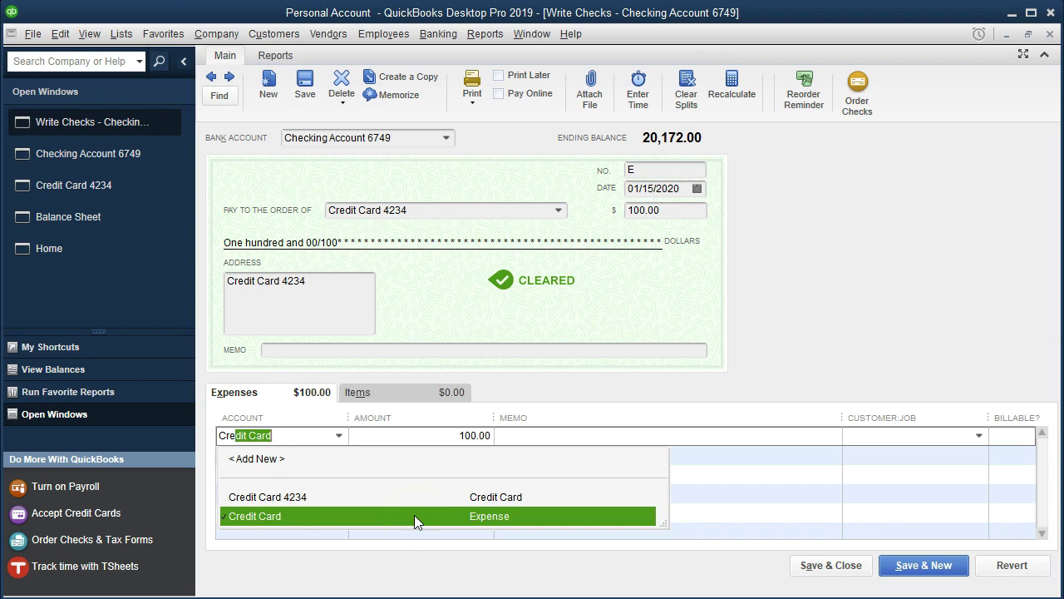
pyautogui.click(309, 497)
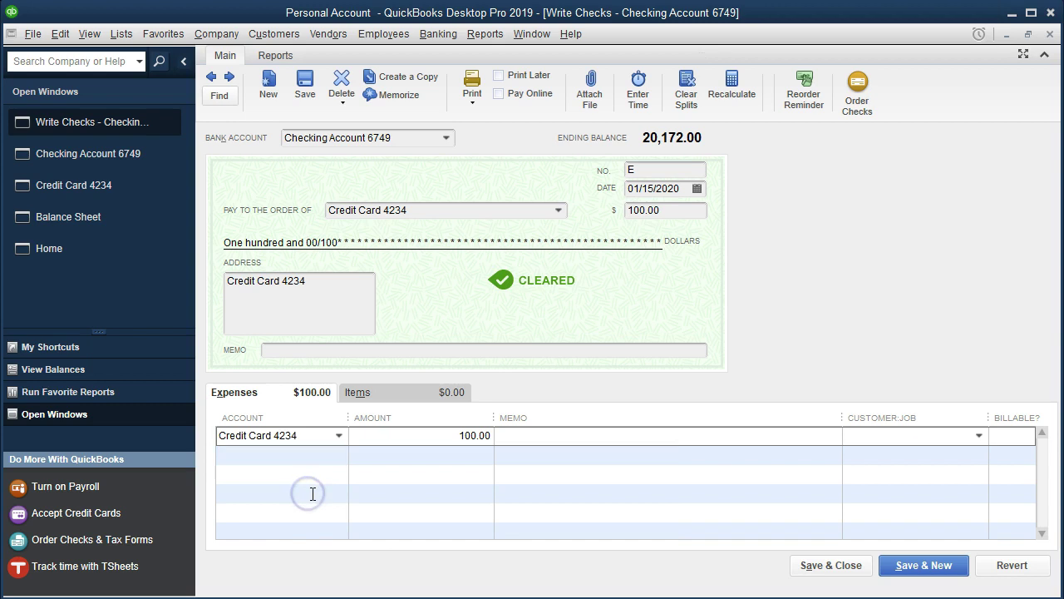
pyautogui.press('Tab')
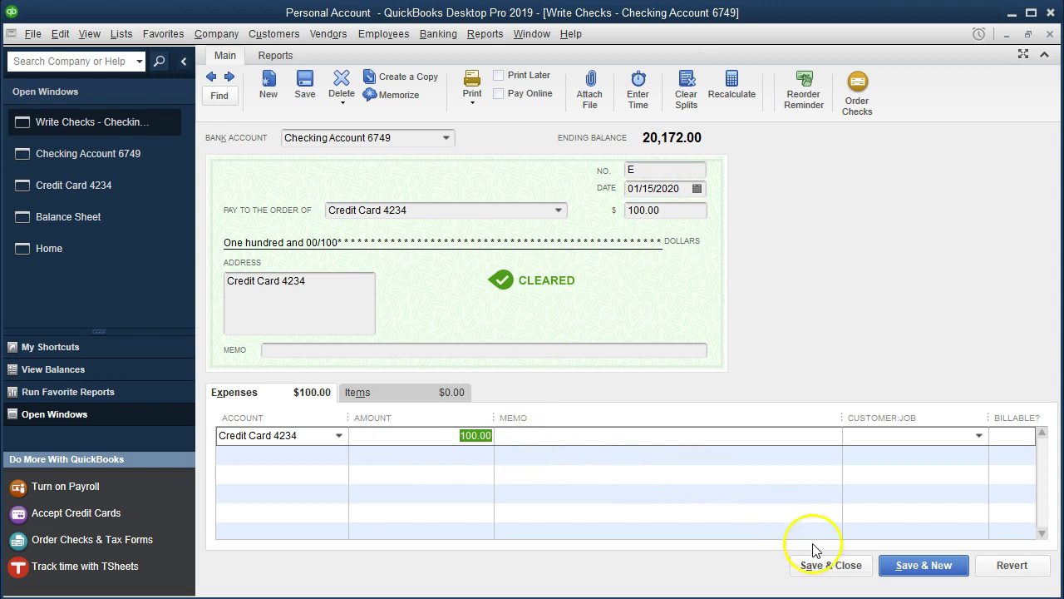
pyautogui.click(831, 565)
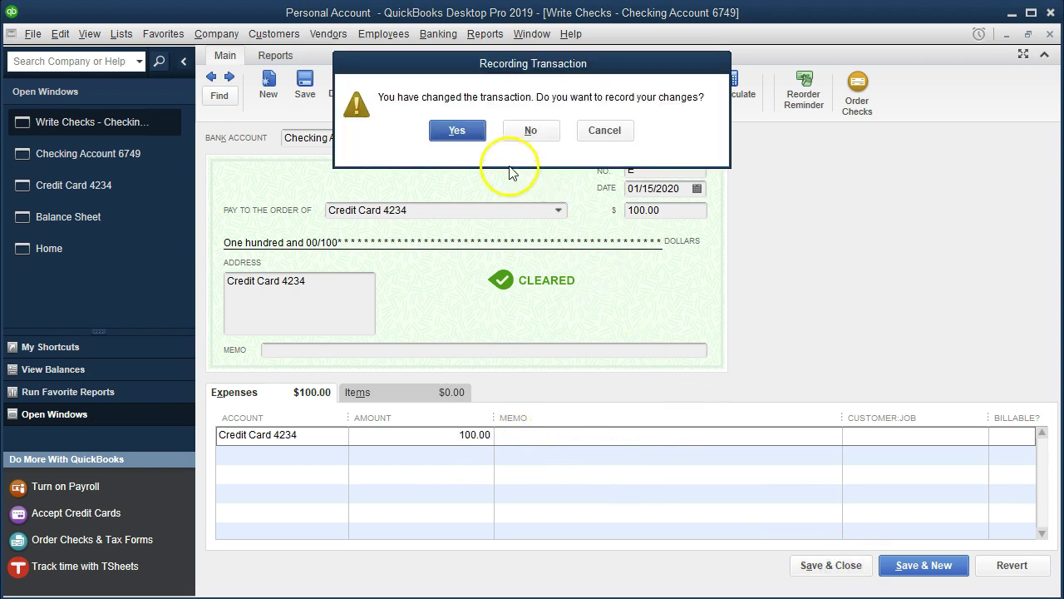
pyautogui.click(457, 131)
pyautogui.click(497, 182)
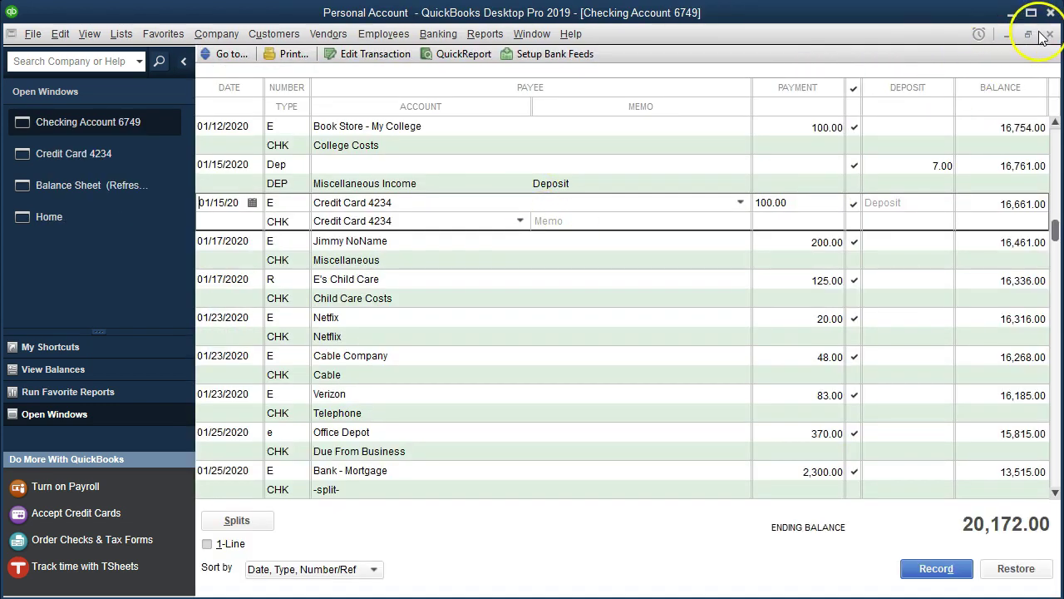
# Step: Close the checking register and drill down from the Balance Sheet's credit card balance to review the account's transactions
pyautogui.click(1050, 33)
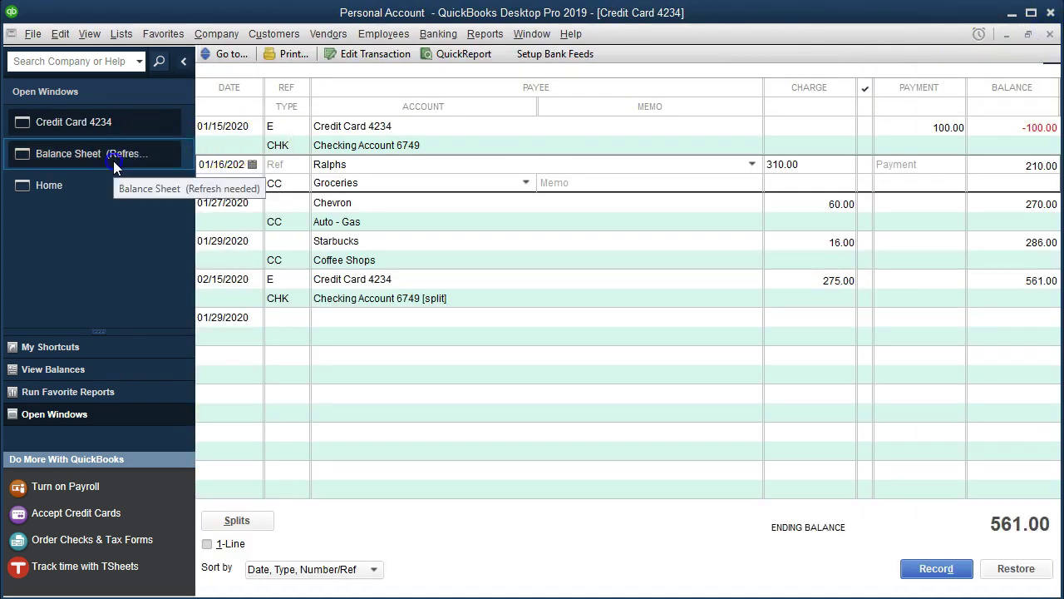
pyautogui.click(113, 160)
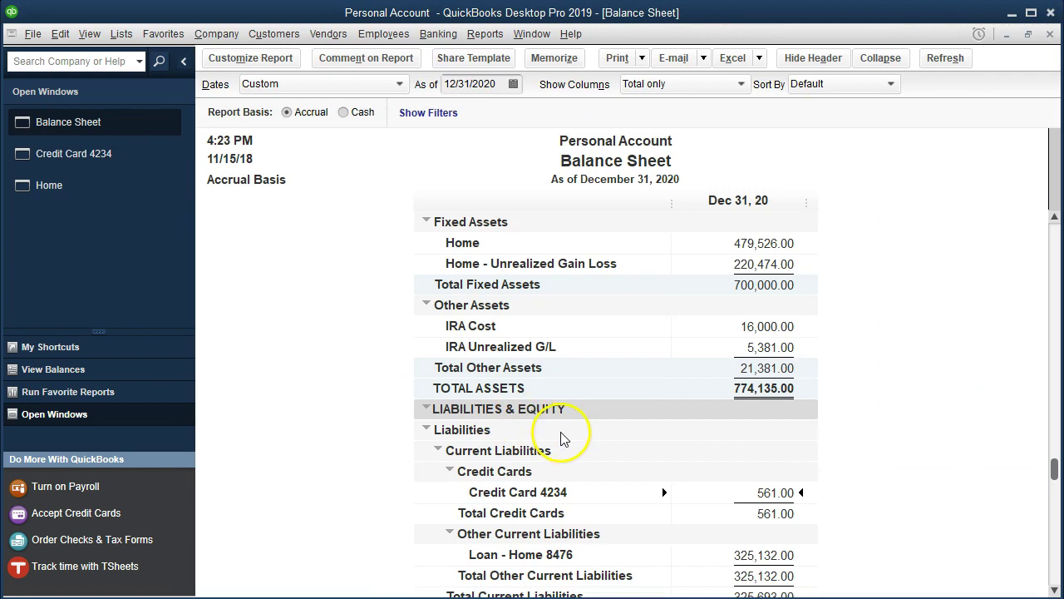
pyautogui.doubleClick(763, 492)
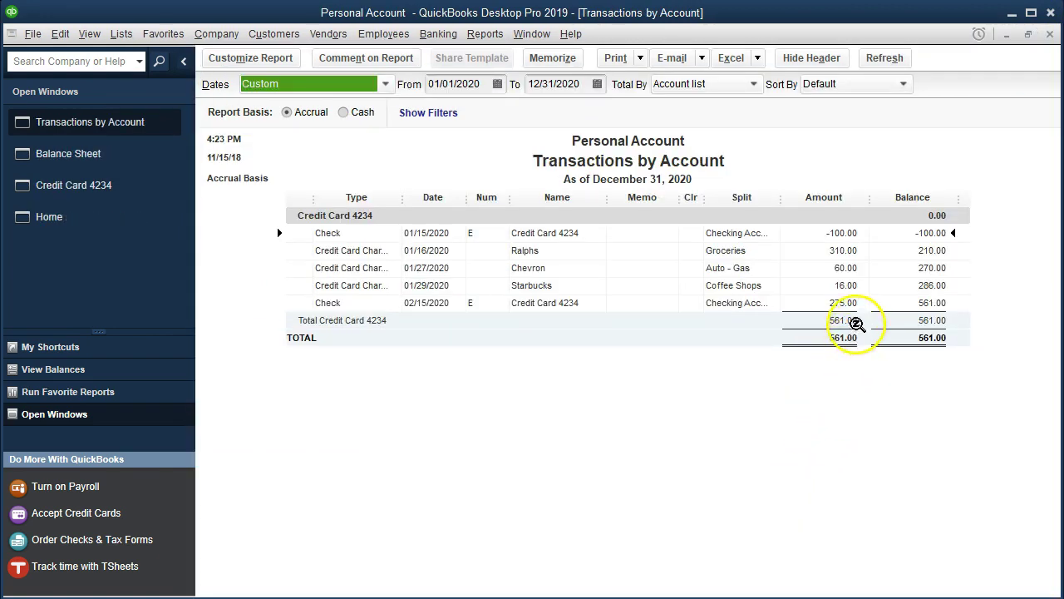
pyautogui.click(815, 252)
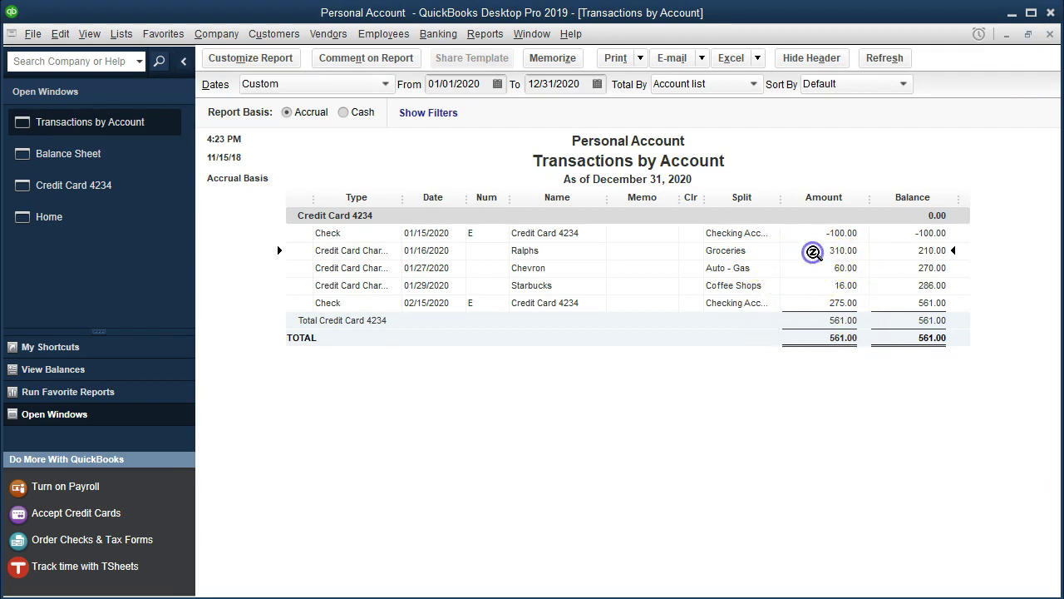
pyautogui.press('Down')
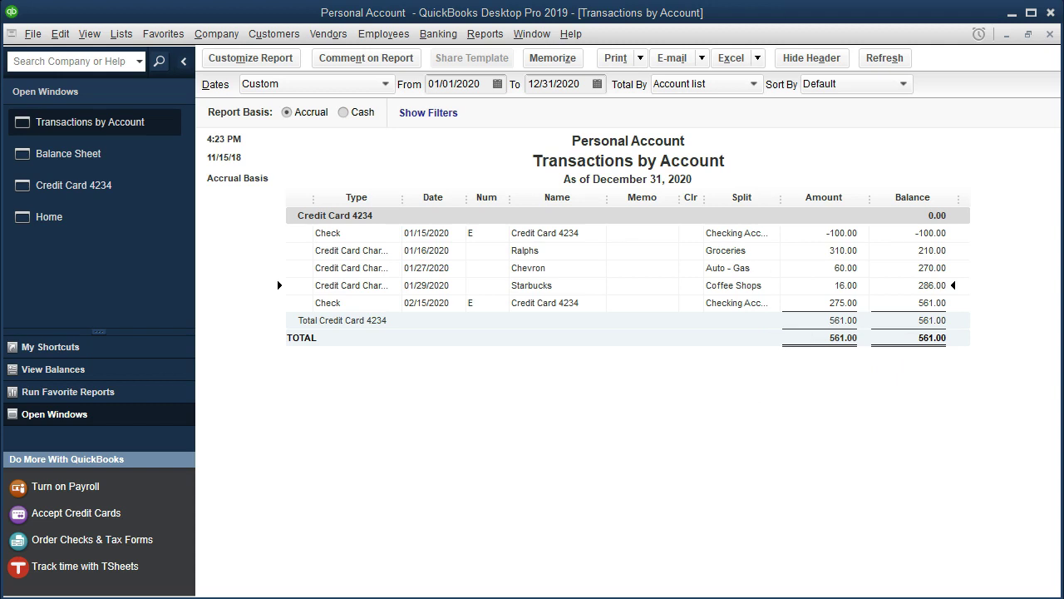
pyautogui.click(568, 305)
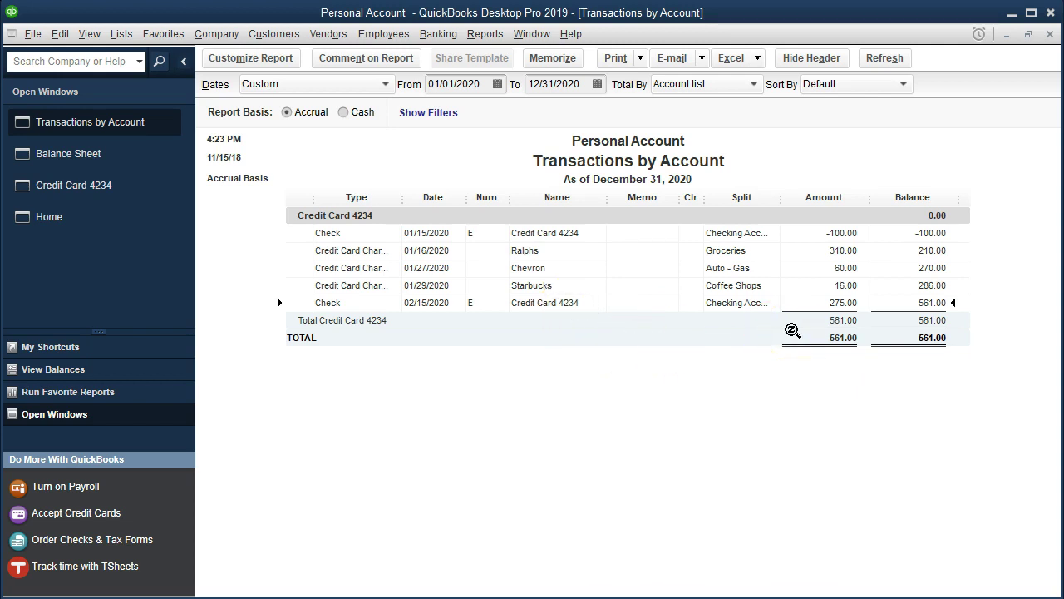
# Step: Open the 02/15/2020 credit card payment check from the report and clear the account, amount and memo of its Groceries expense line
pyautogui.doubleClick(819, 302)
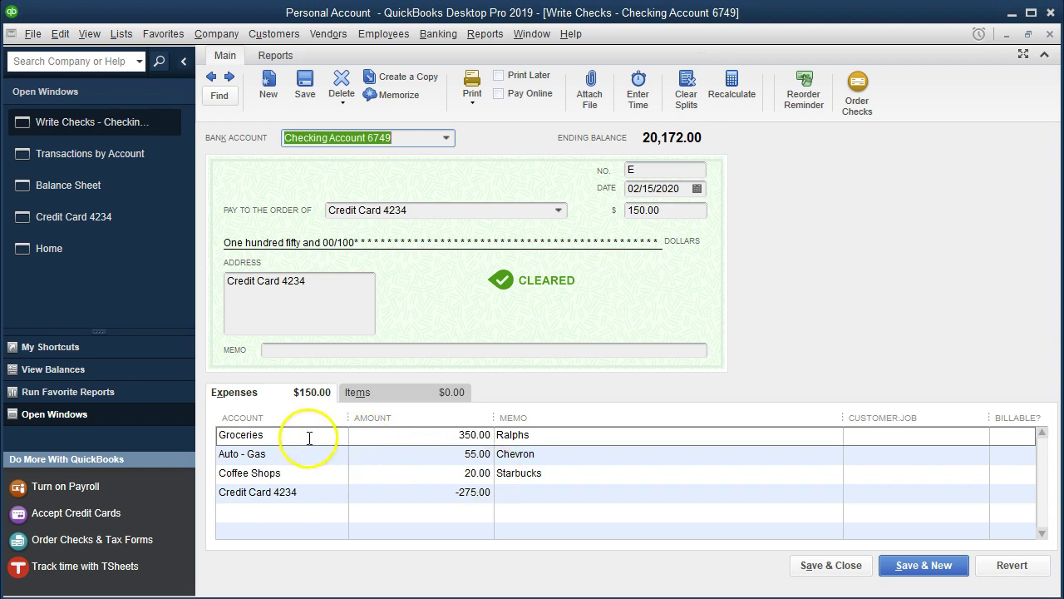
pyautogui.click(249, 432)
pyautogui.write('G')
pyautogui.click(295, 431)
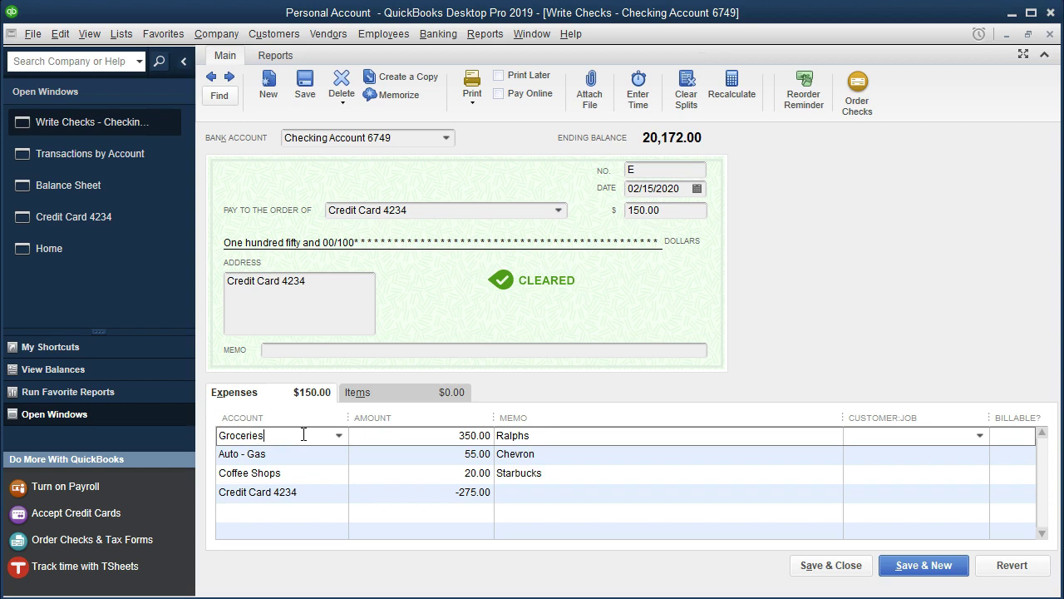
pyautogui.doubleClick(238, 435)
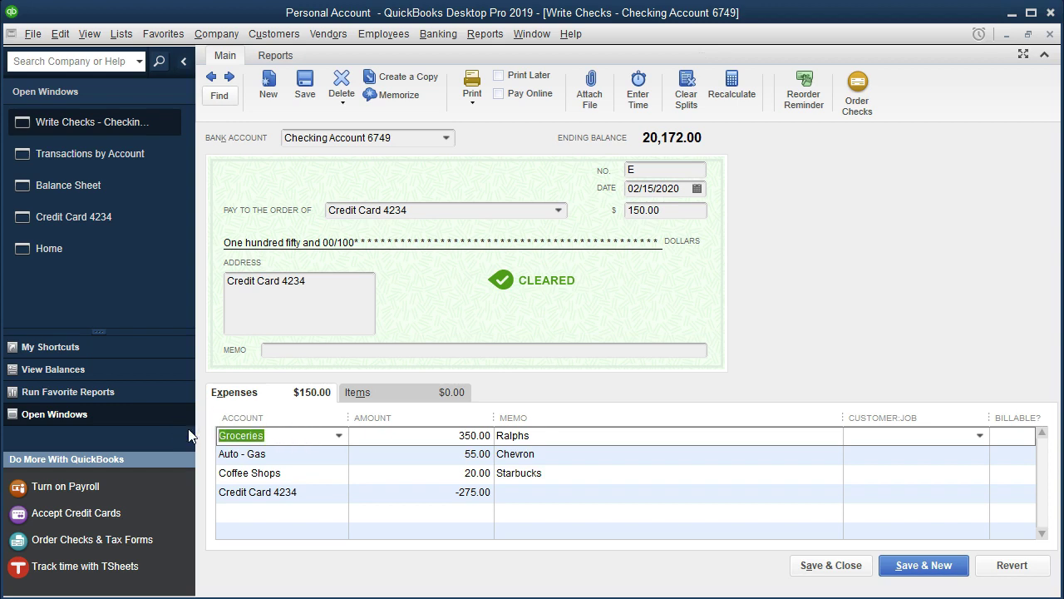
pyautogui.press('BackSpace')
pyautogui.press('Tab')
pyautogui.press('BackSpace')
pyautogui.press('Tab')
pyautogui.press('BackSpace')
pyautogui.press('Tab')
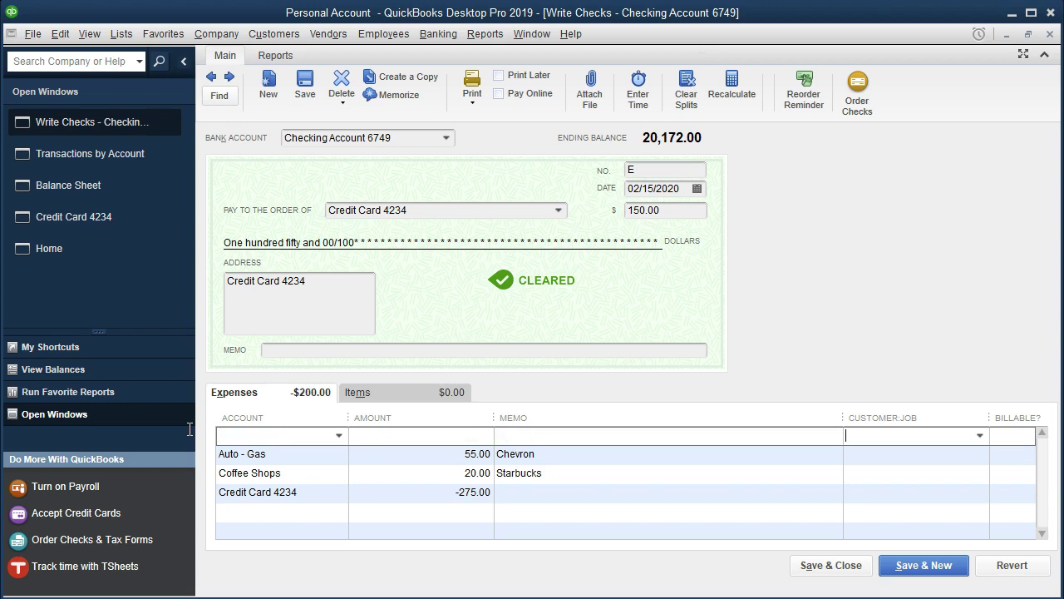
# Step: Clear the amount and memo of the Auto - Gas expense line on the 02/15/2020 check
pyautogui.press('Tab')
pyautogui.press('Tab')
pyautogui.press('BackSpace')
pyautogui.press('Tab')
pyautogui.press('BackSpace')
pyautogui.press('Tab')
# Step: Clear the account, amount and memo of the Coffee Shops expense line on the 02/15/2020 check
pyautogui.press('Tab')
pyautogui.press('BackSpace')
pyautogui.press('Tab')
pyautogui.press('BackSpace')
pyautogui.press('Tab')
pyautogui.press('BackSpace')
# Step: Clear the account and amount of the negative credit card expense line on the 02/15/2020 check
pyautogui.press('Tab')
pyautogui.press('Tab')
pyautogui.press('BackSpace')
pyautogui.press('Tab')
pyautogui.press('BackSpace')
pyautogui.press('Tab')
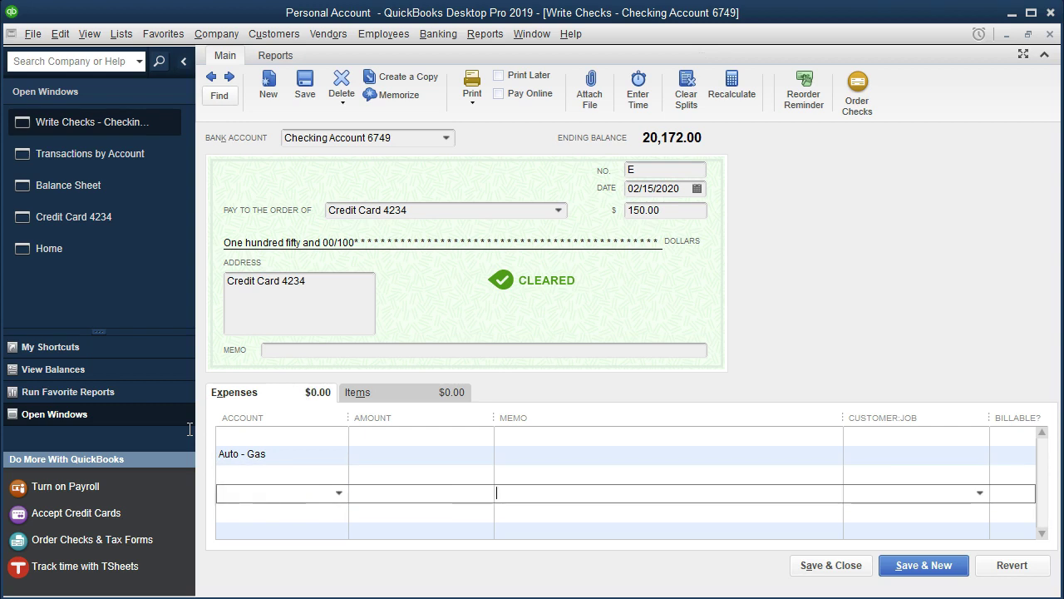
# Step: Remove the leftover Auto - Gas account from the check's second expense line
pyautogui.click(276, 453)
pyautogui.moveTo(273, 451); pyautogui.dragTo(209, 441)
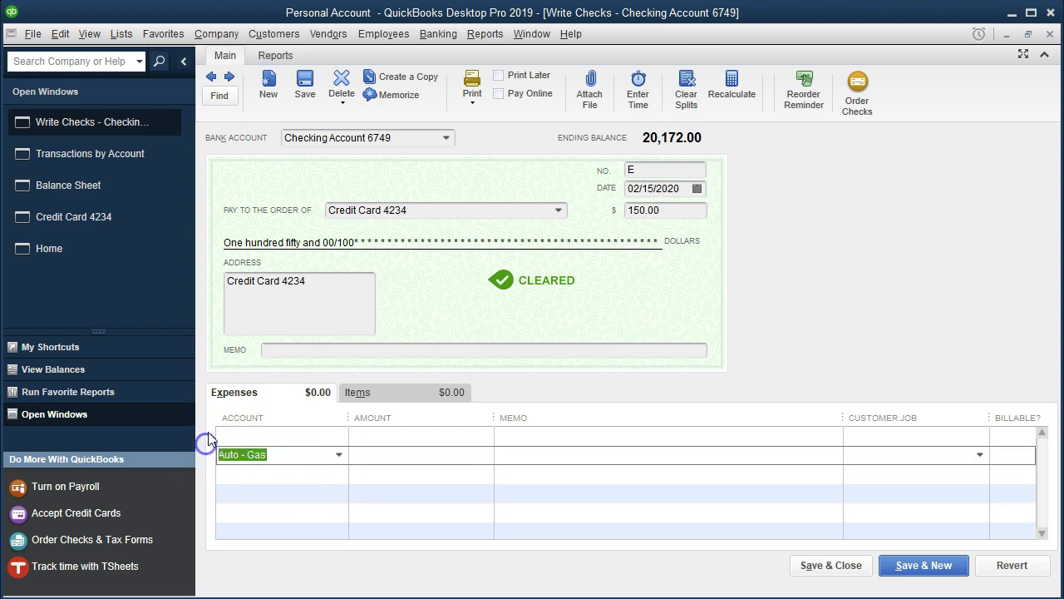
pyautogui.press('BackSpace')
# Step: Assign 150.00 to the credit card liability account on the 02/15/2020 check's first expense line, and save the changed check
pyautogui.click(239, 433)
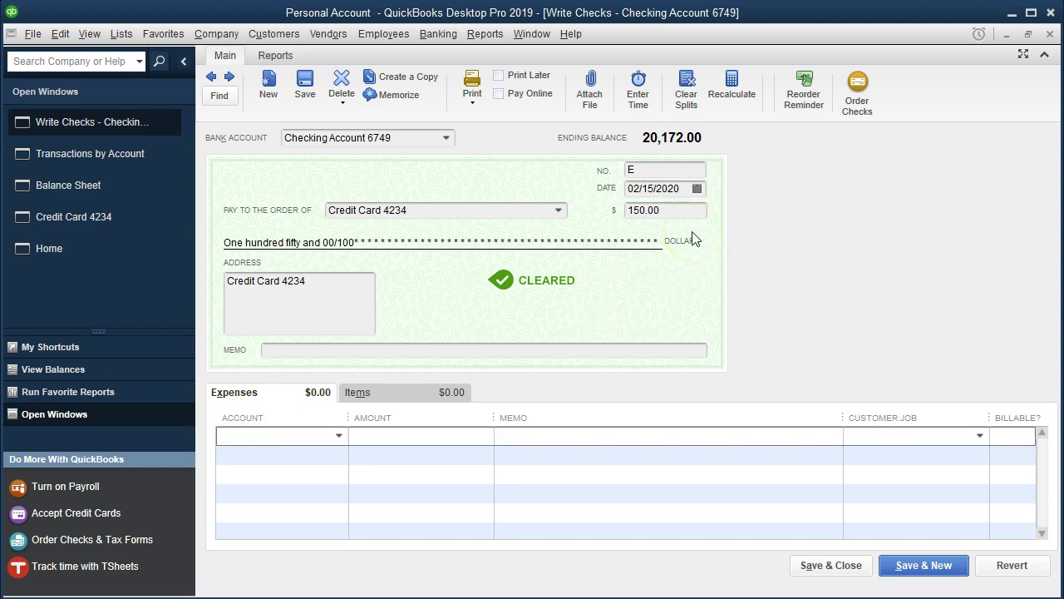
pyautogui.write('Credit Card')
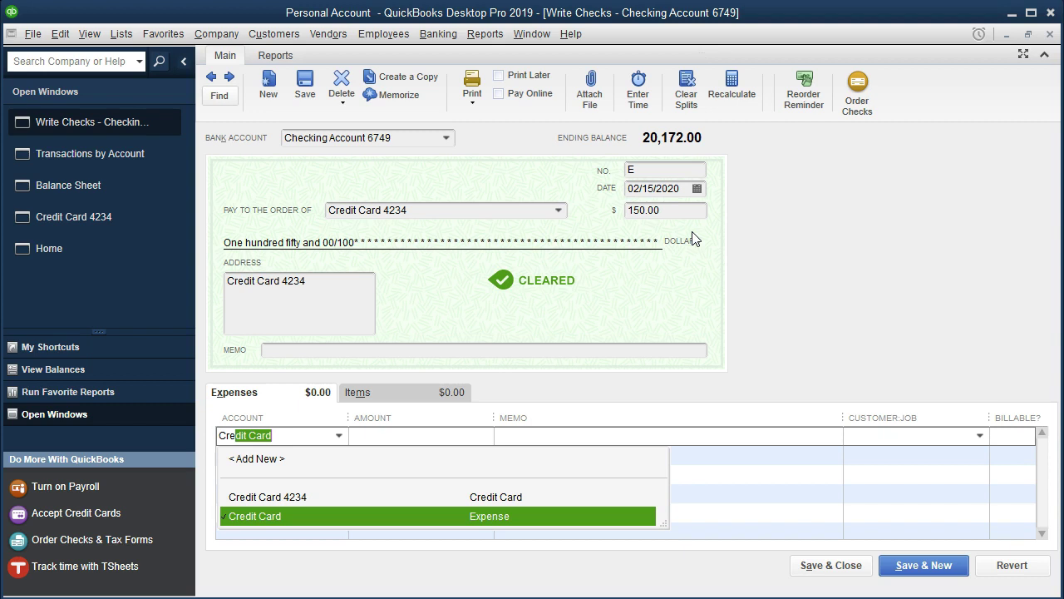
pyautogui.click(296, 497)
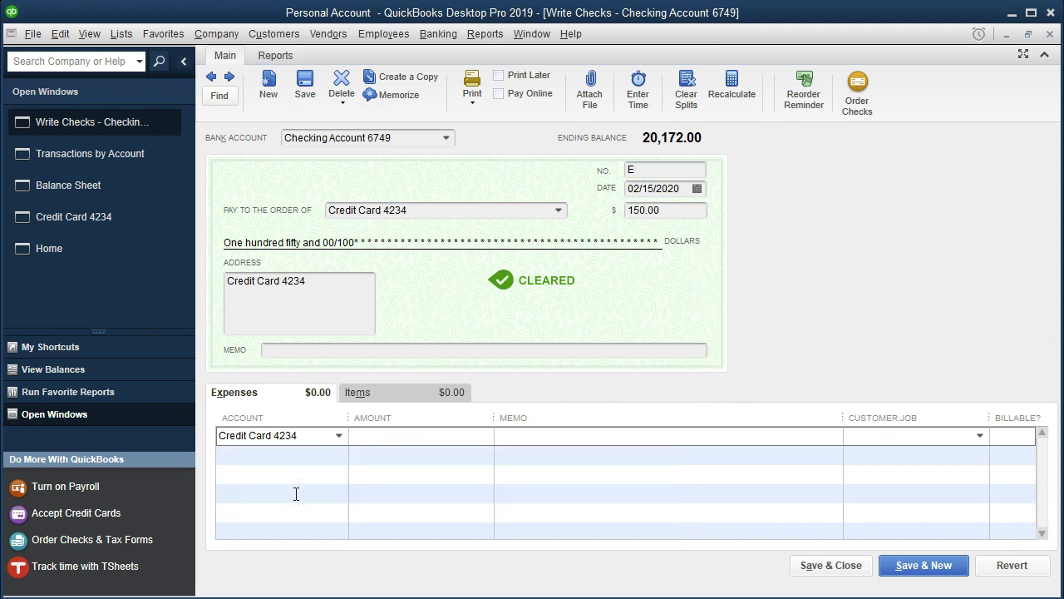
pyautogui.write('150')
pyautogui.press('Tab')
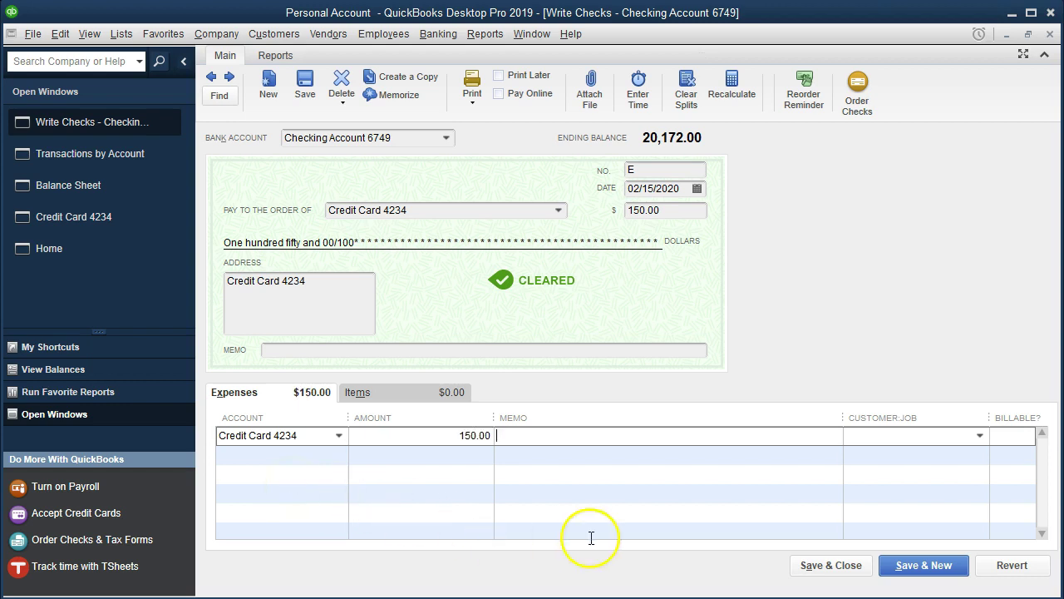
pyautogui.click(816, 568)
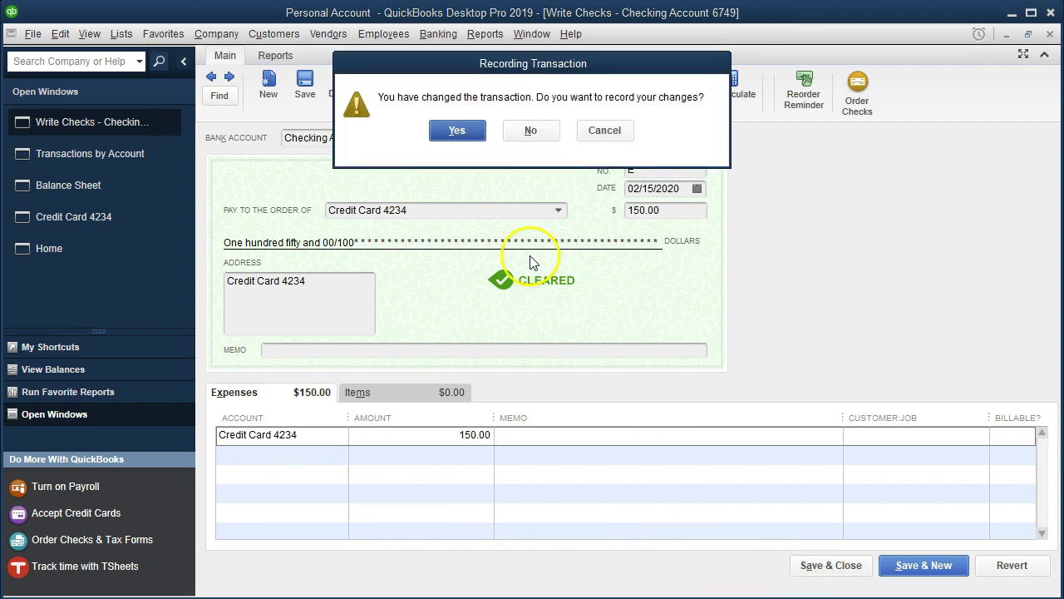
pyautogui.click(464, 133)
pyautogui.click(485, 178)
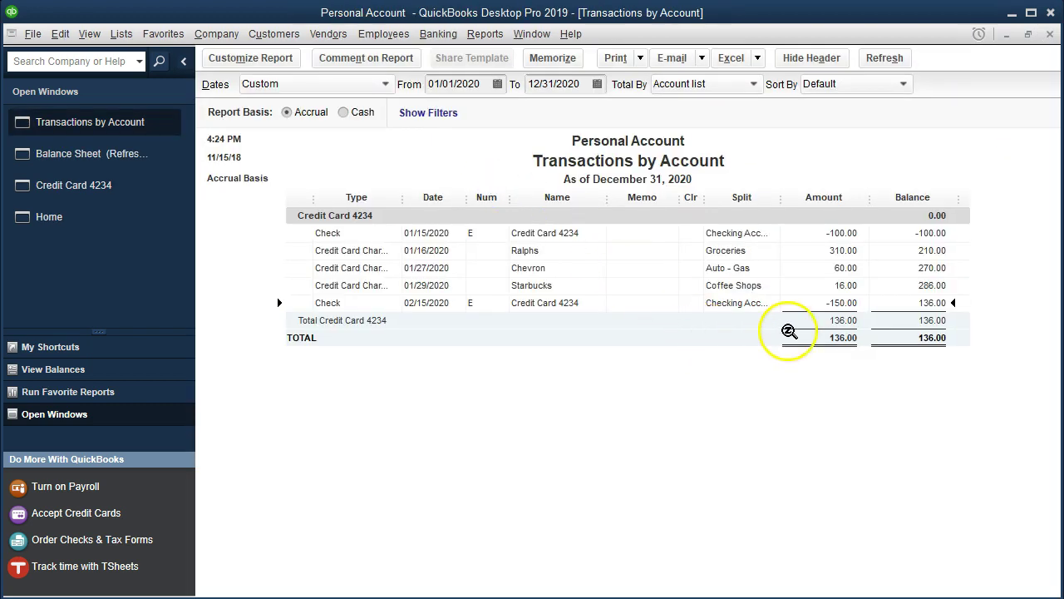
# Step: Check the 02/15/2020 payment in the report, review the charges in Feb Credit Card.pdf, and return to the credit card register in QuickBooks
pyautogui.click(843, 304)
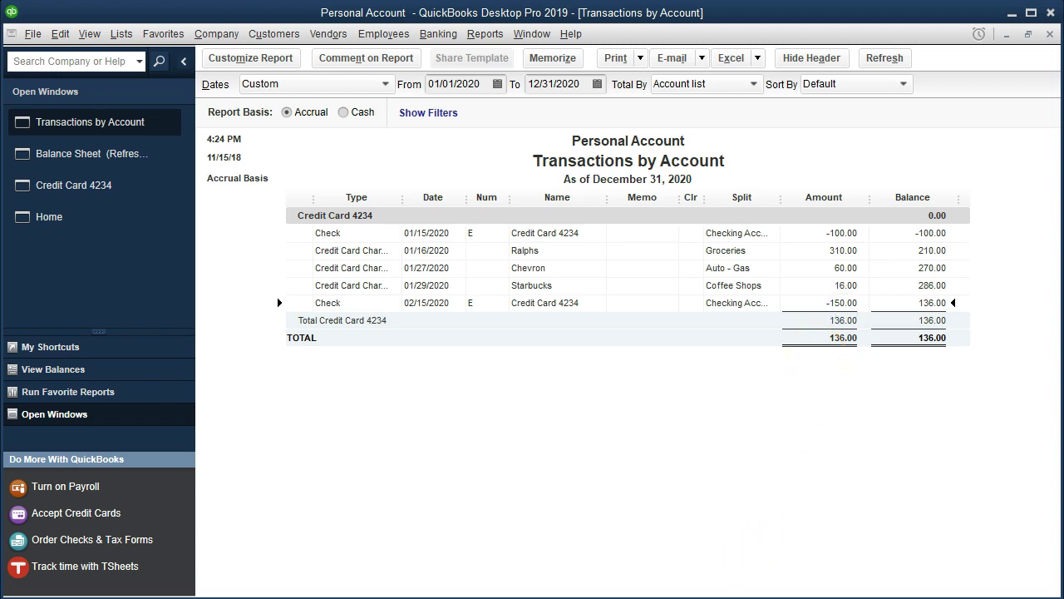
pyautogui.click(715, 565)
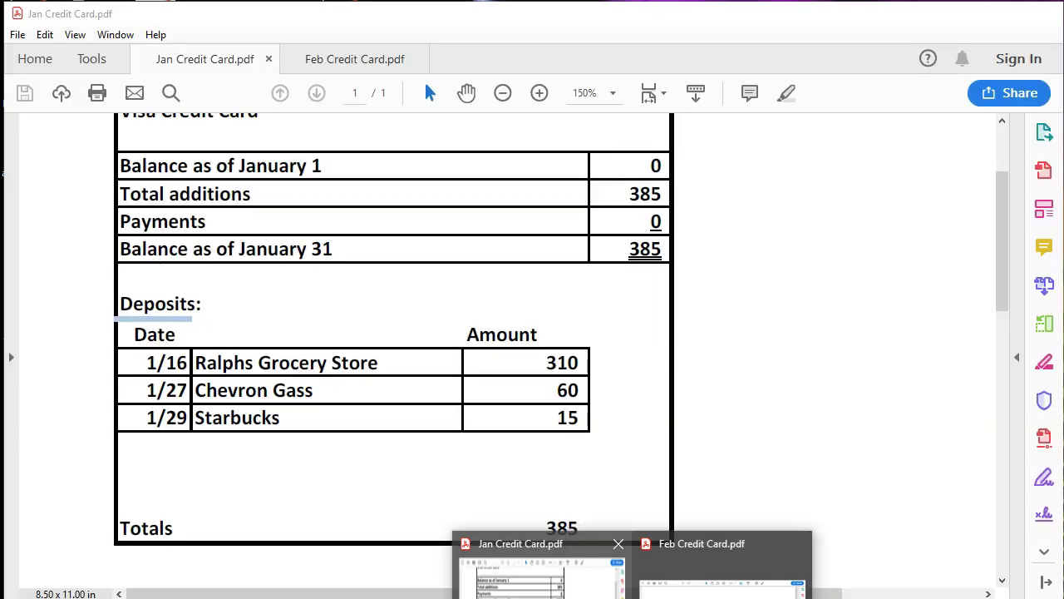
pyautogui.click(573, 493)
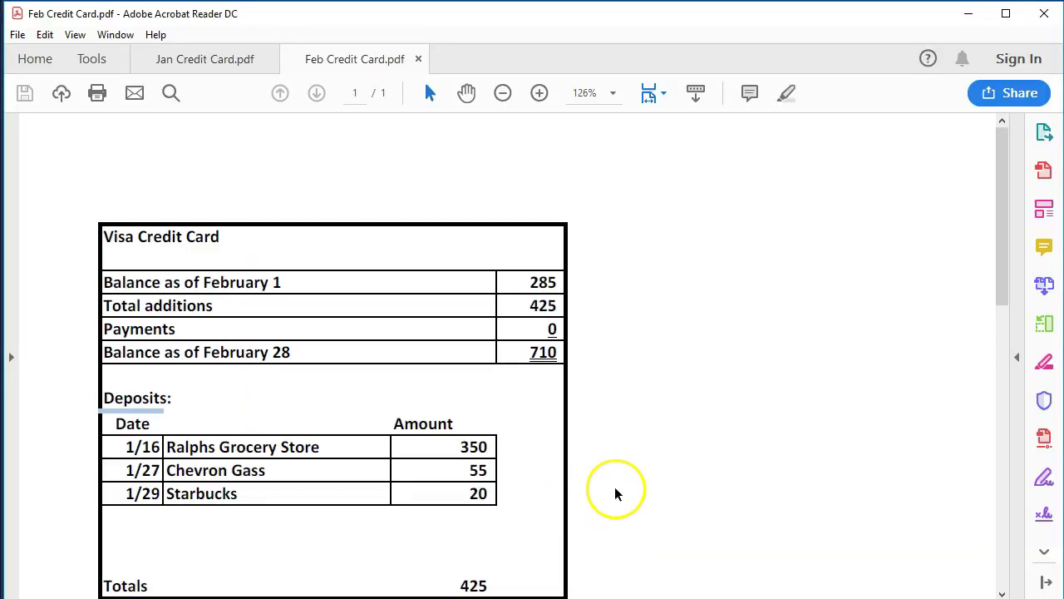
pyautogui.scroll(-1, 616, 490)
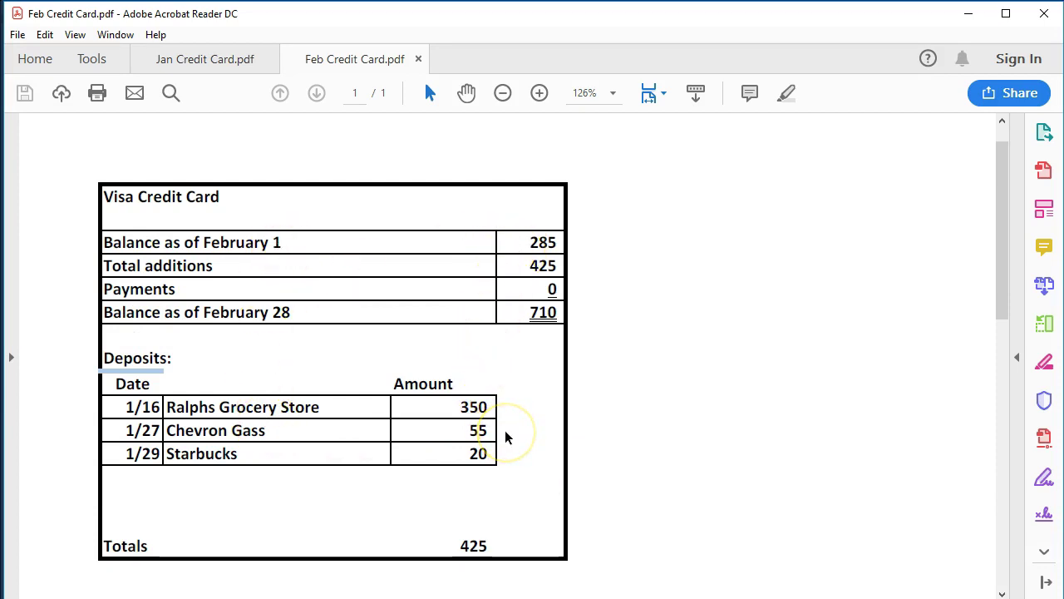
pyautogui.hotkey('alt', 'Tab')
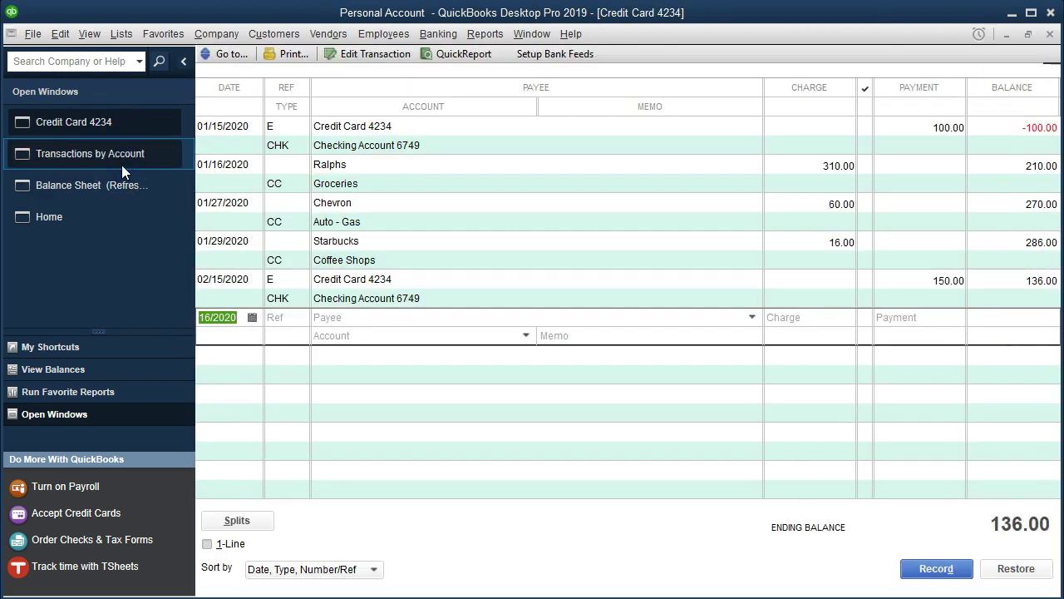
pyautogui.click(274, 258)
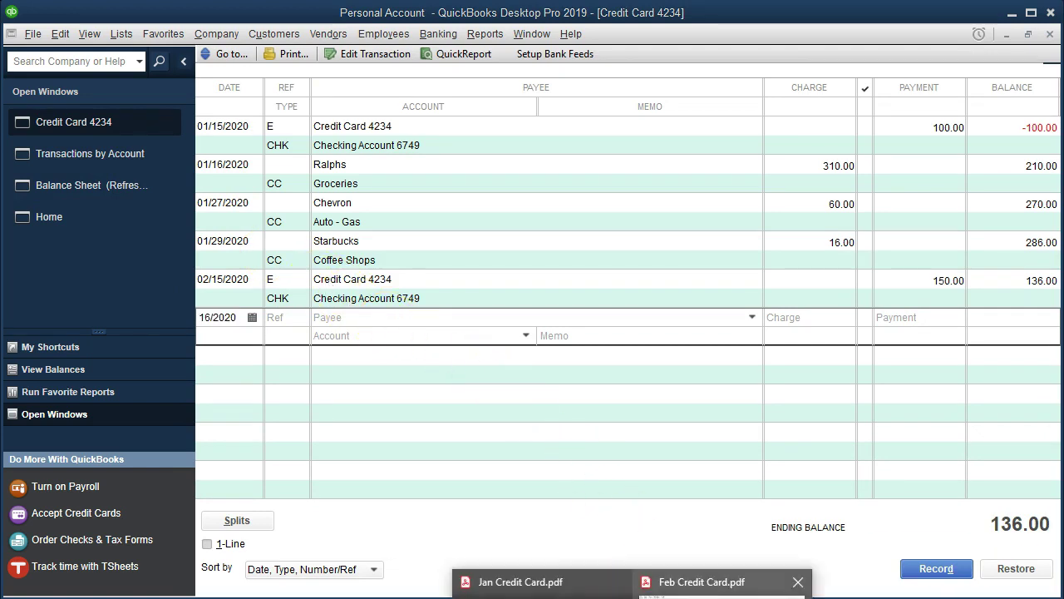
pyautogui.click(690, 577)
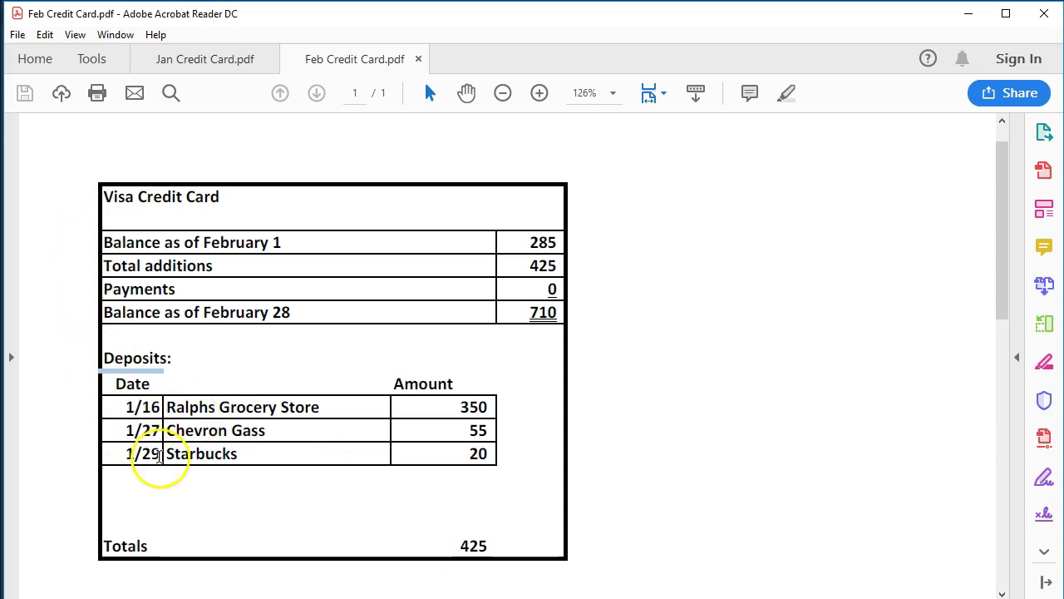
pyautogui.hotkey('alt', 'Tab')
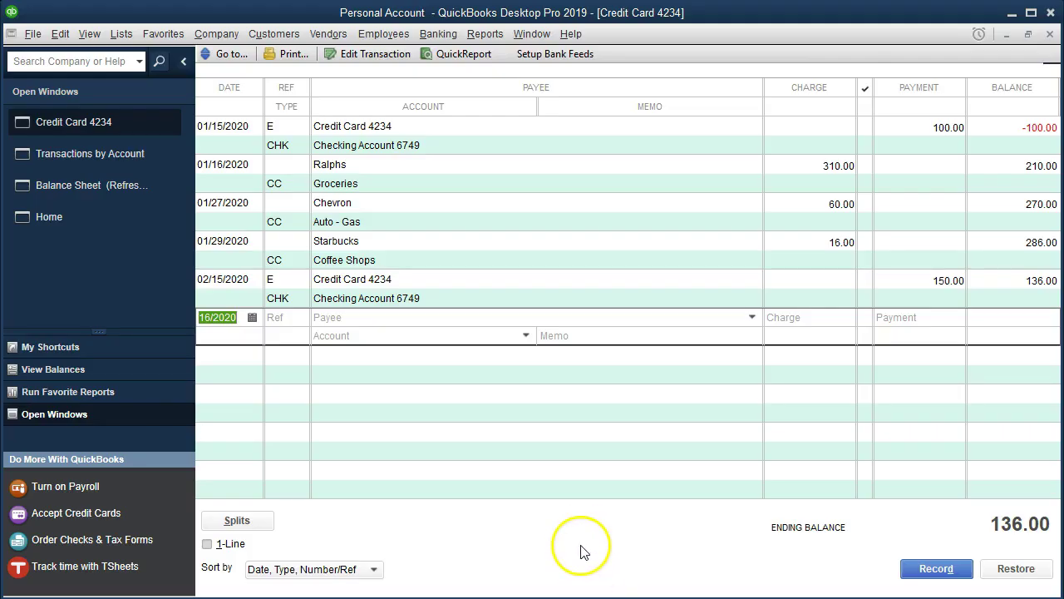
# Step: Record a 350.00 charge from Ralphs dated 02/16/2020 to the Groceries account in the credit card register
pyautogui.write('0216')
pyautogui.press('Tab')
pyautogui.press('Tab')
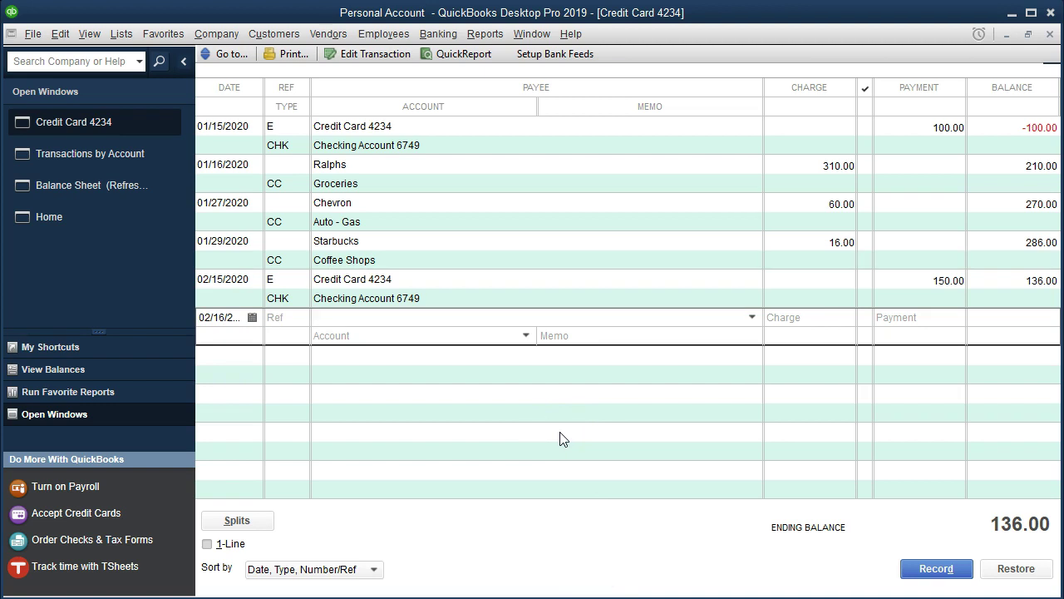
pyautogui.write('Ralphs')
pyautogui.press('Tab')
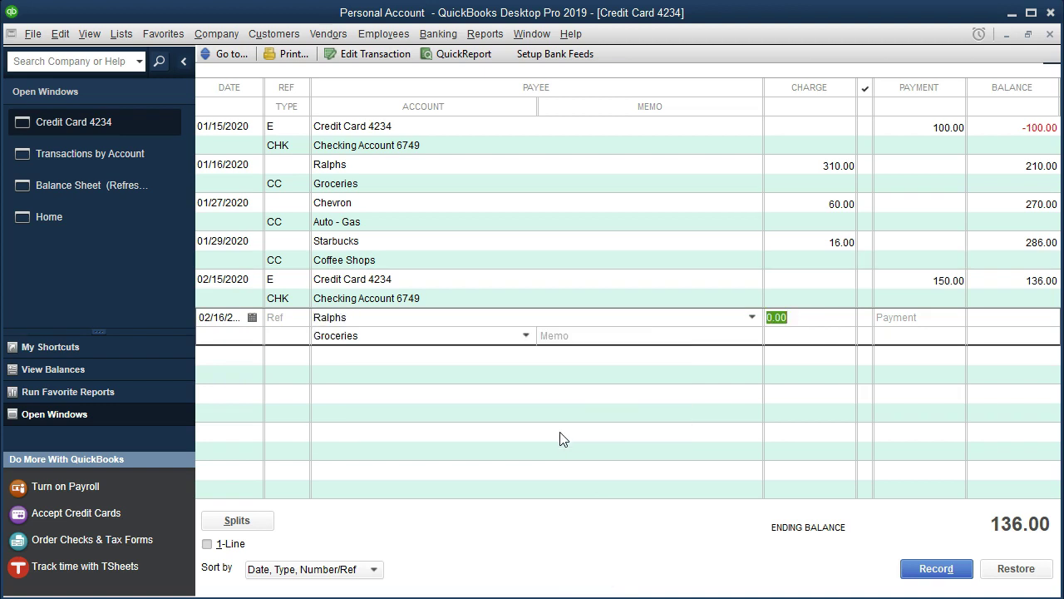
pyautogui.write('350')
pyautogui.press('Tab')
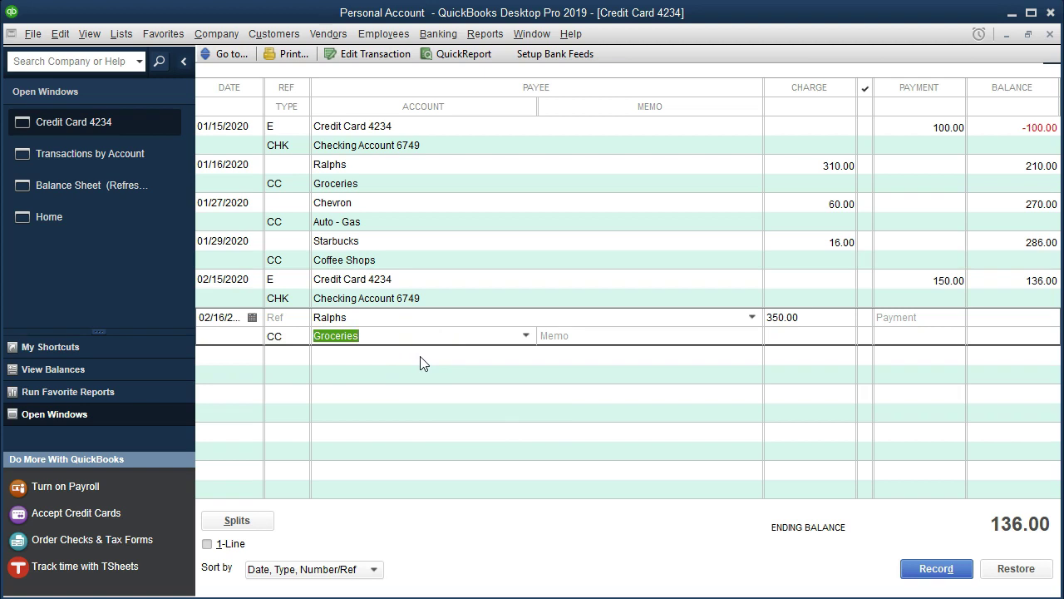
pyautogui.press('Return')
pyautogui.press('Return')
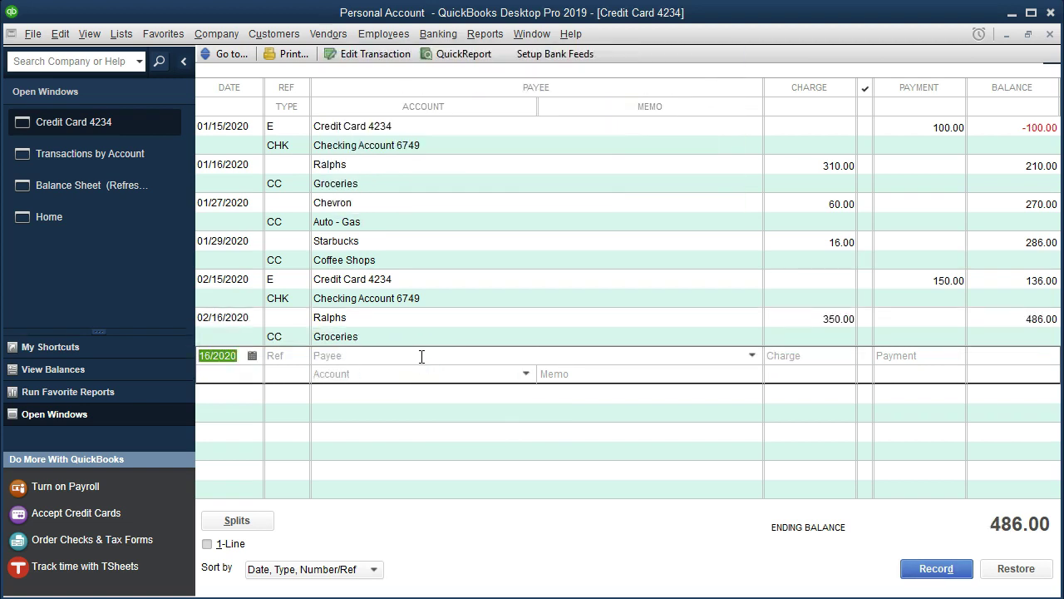
# Step: Consult Feb Credit Card.pdf for the Chevron charge and date the new credit card register entry 02/27/2020 in QuickBooks
pyautogui.click(632, 598)
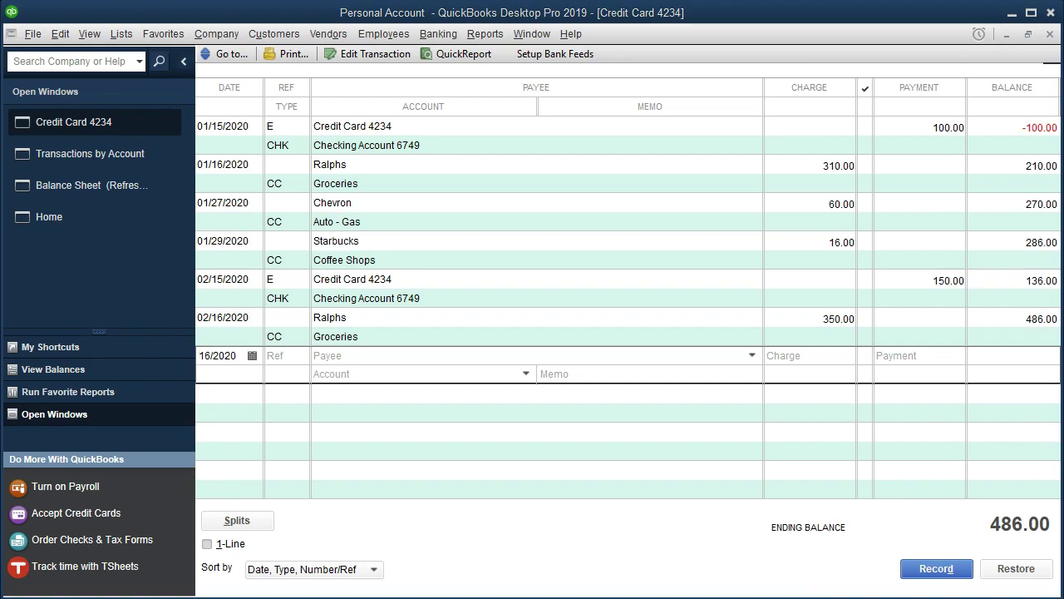
pyautogui.click(520, 581)
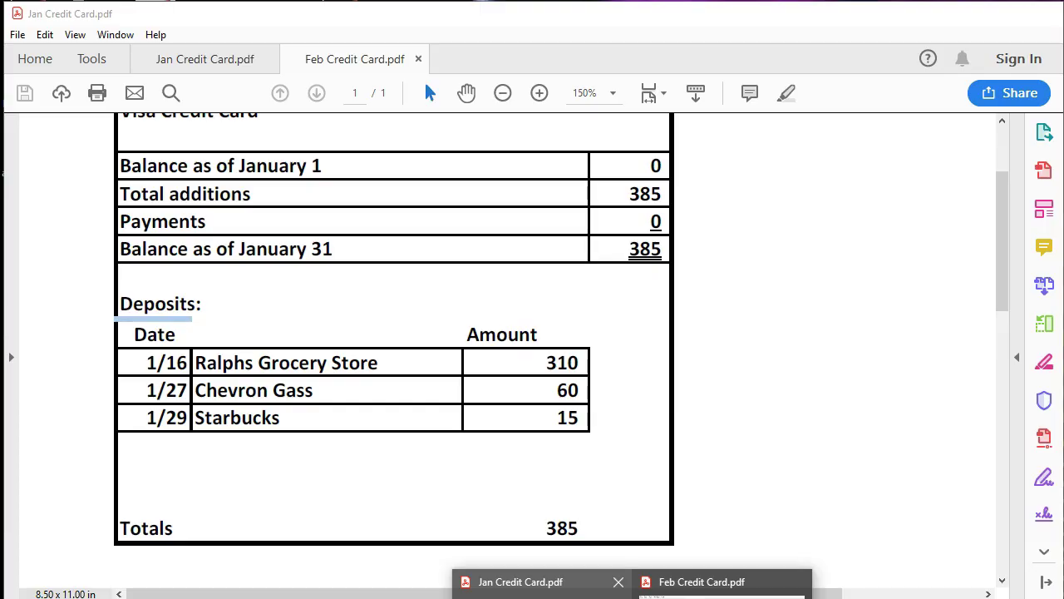
pyautogui.click(702, 581)
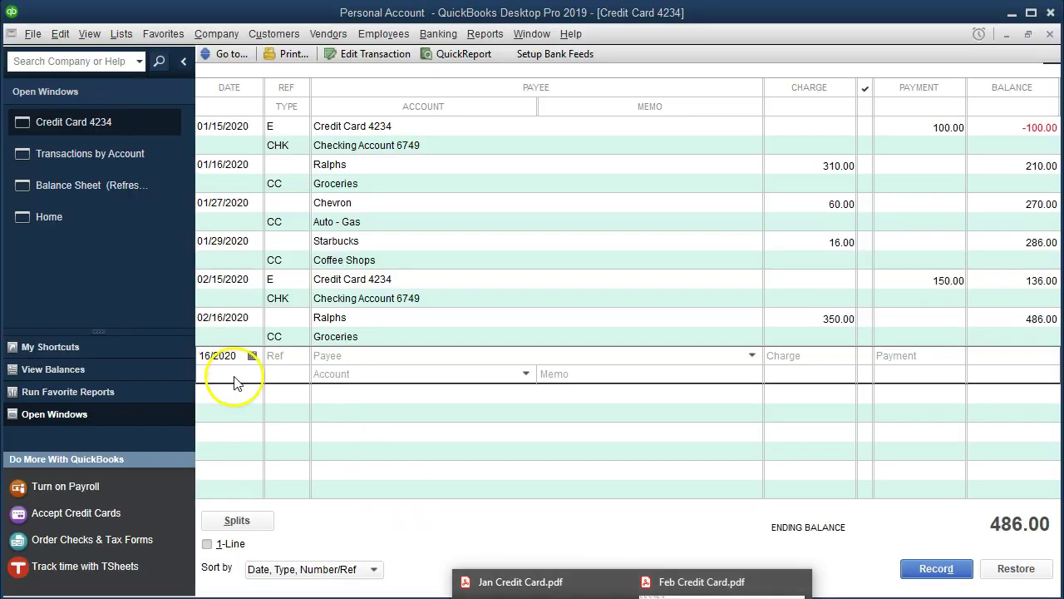
pyautogui.click(231, 355)
pyautogui.press('+')
pyautogui.press('+')
pyautogui.press('+')
pyautogui.press('+')
pyautogui.press('+')
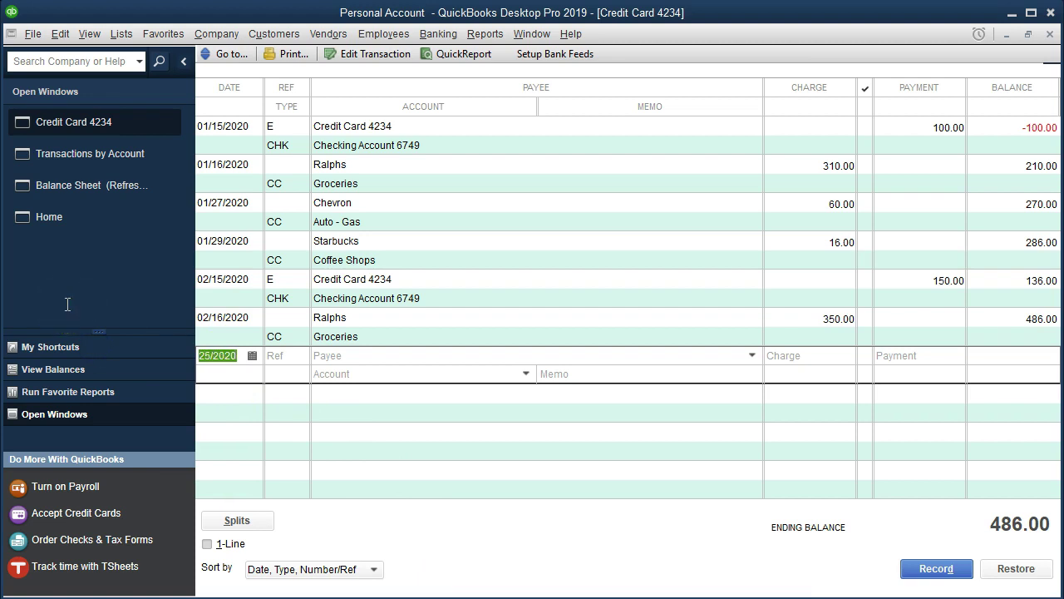
# Step: Enter Chevron as the payee with a 55.00 charge to Auto - Gas, and record the transaction
pyautogui.press('Tab')
pyautogui.press('Tab')
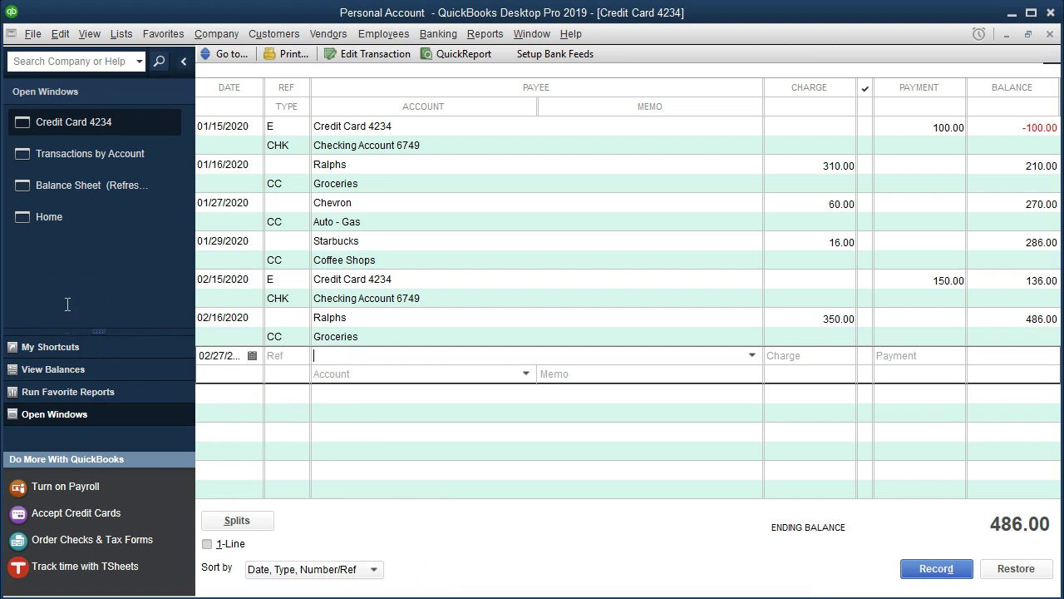
pyautogui.write('c')
pyautogui.press('Tab')
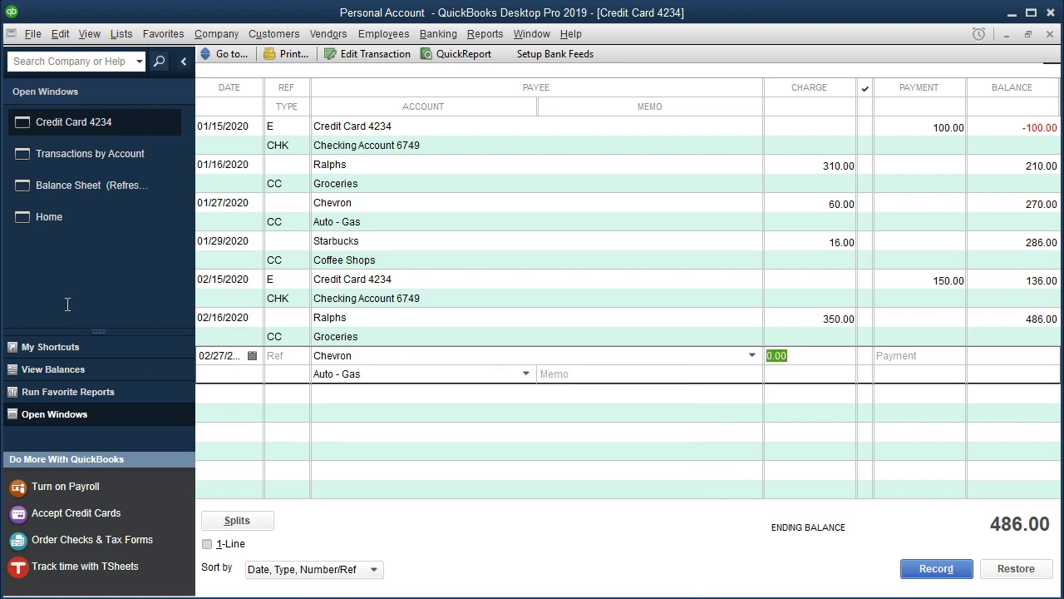
pyautogui.write('55')
pyautogui.press('Tab')
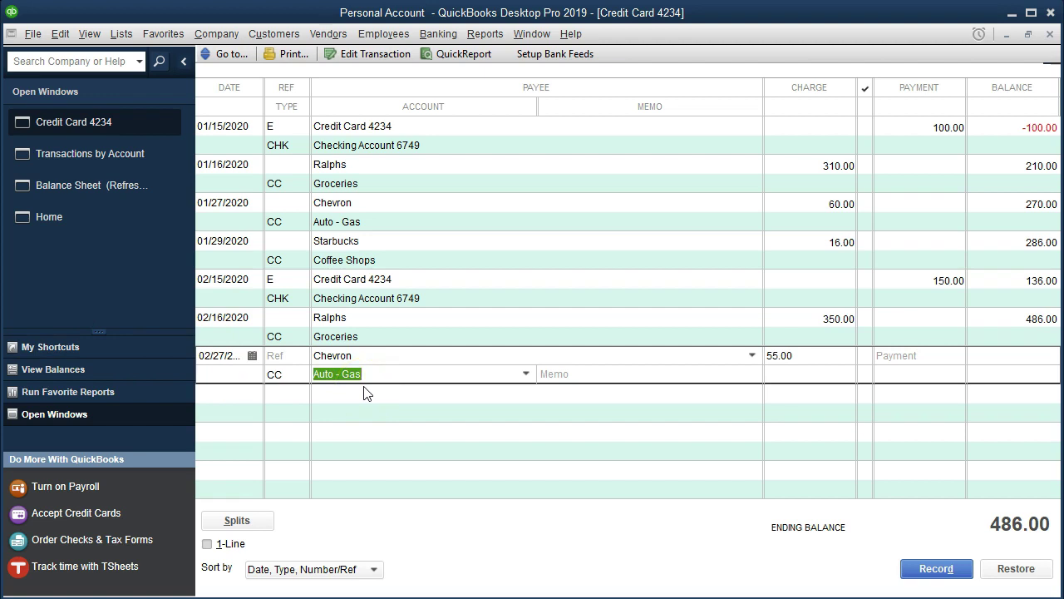
pyautogui.press('Return')
pyautogui.press('Return')
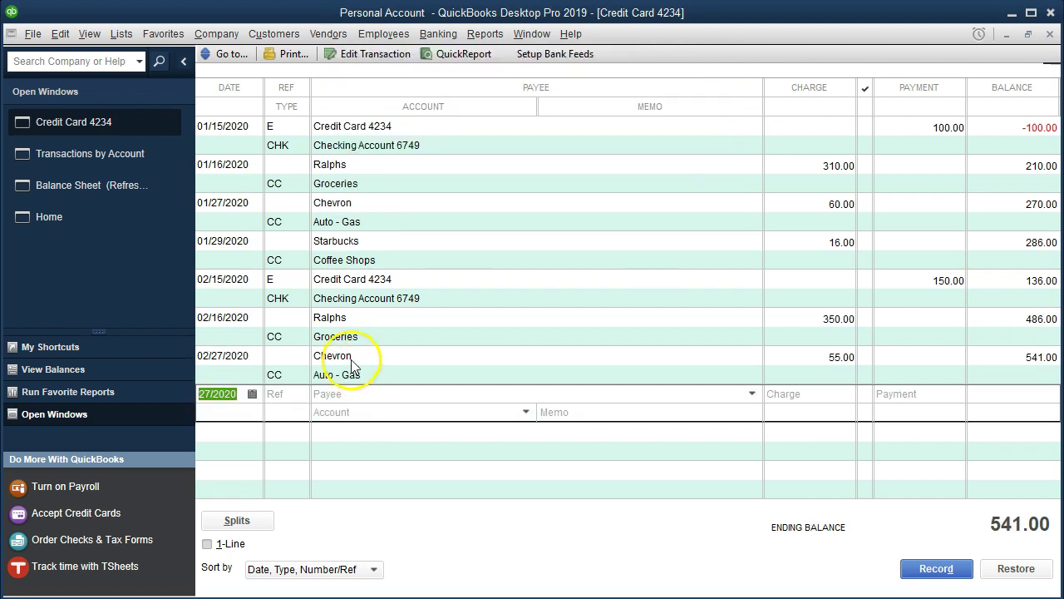
# Step: Consult Feb Credit Card.pdf for the Starbucks charge and date the next credit card register entry 02/29/2020 in QuickBooks
pyautogui.click(632, 595)
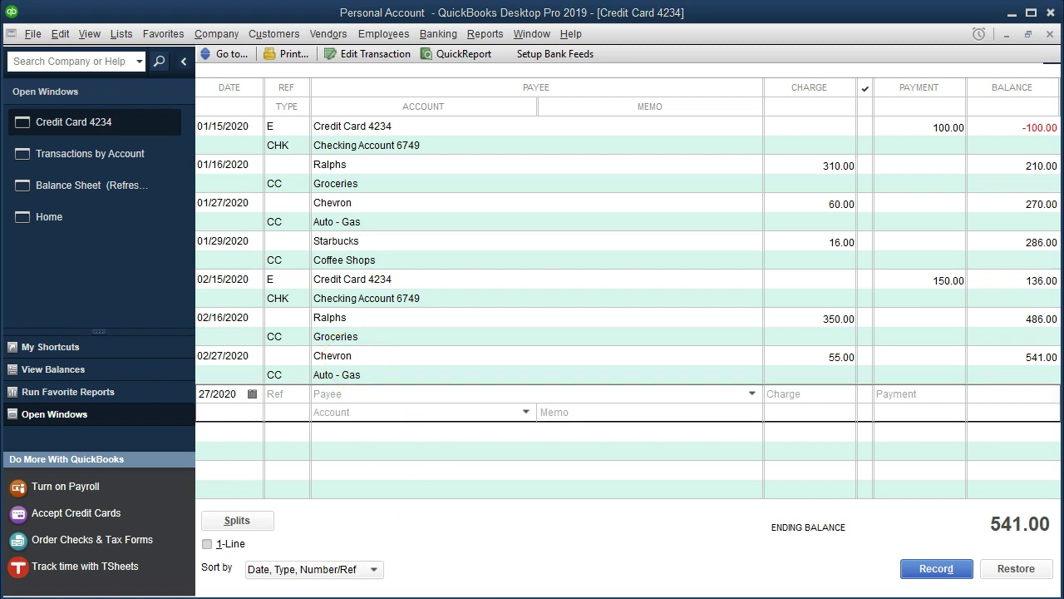
pyautogui.click(702, 582)
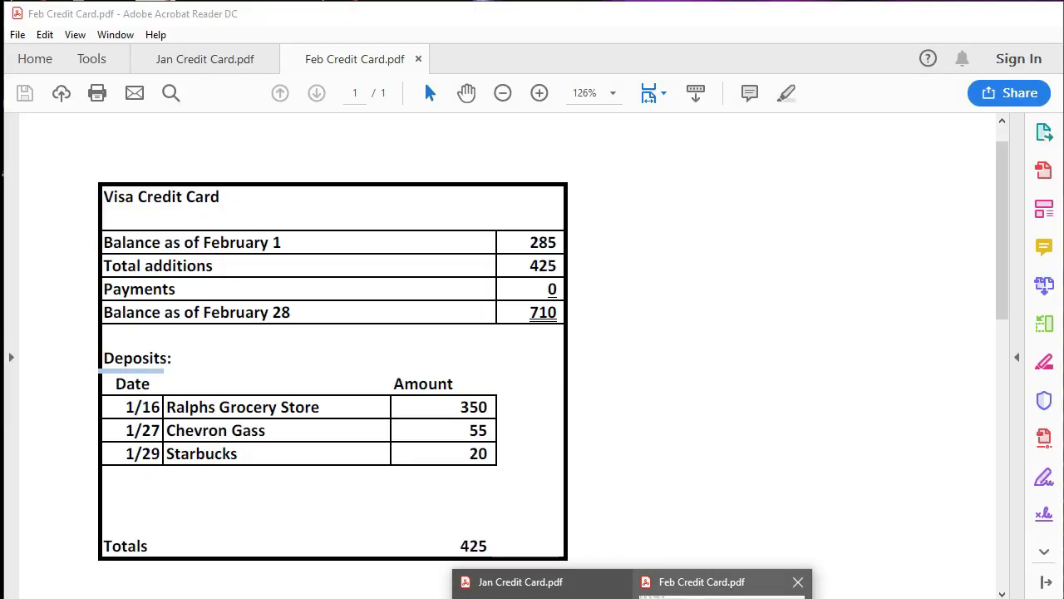
pyautogui.hotkey('alt', 'Tab')
pyautogui.press('+')
pyautogui.press('+')
pyautogui.press('Tab')
pyautogui.press('Tab')
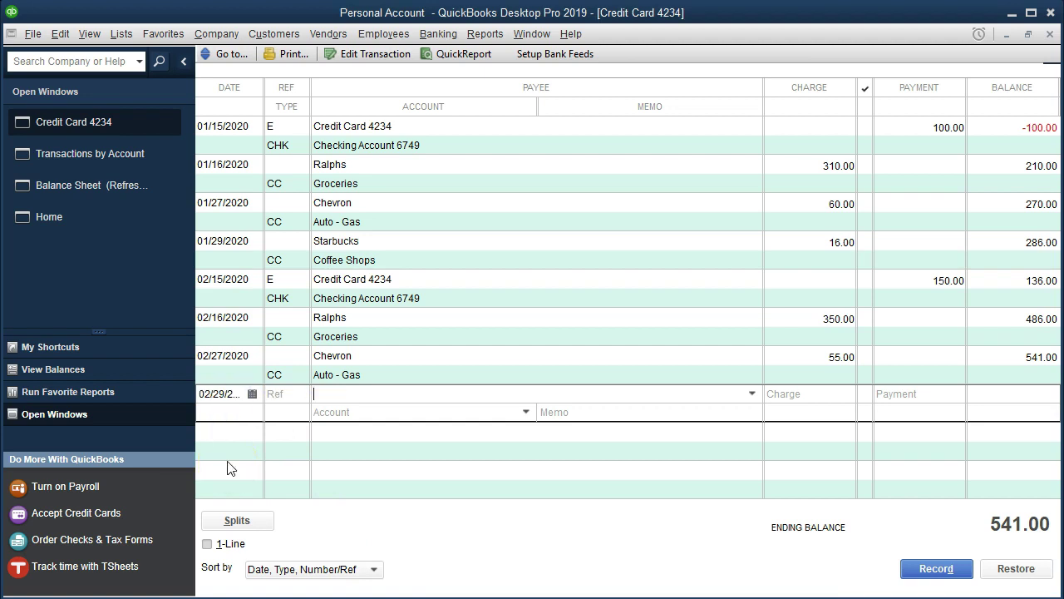
# Step: Enter Starbucks as the payee with a 20.00 charge to Coffee Shops, and record the future-dated transaction
pyautogui.write('Starbucks')
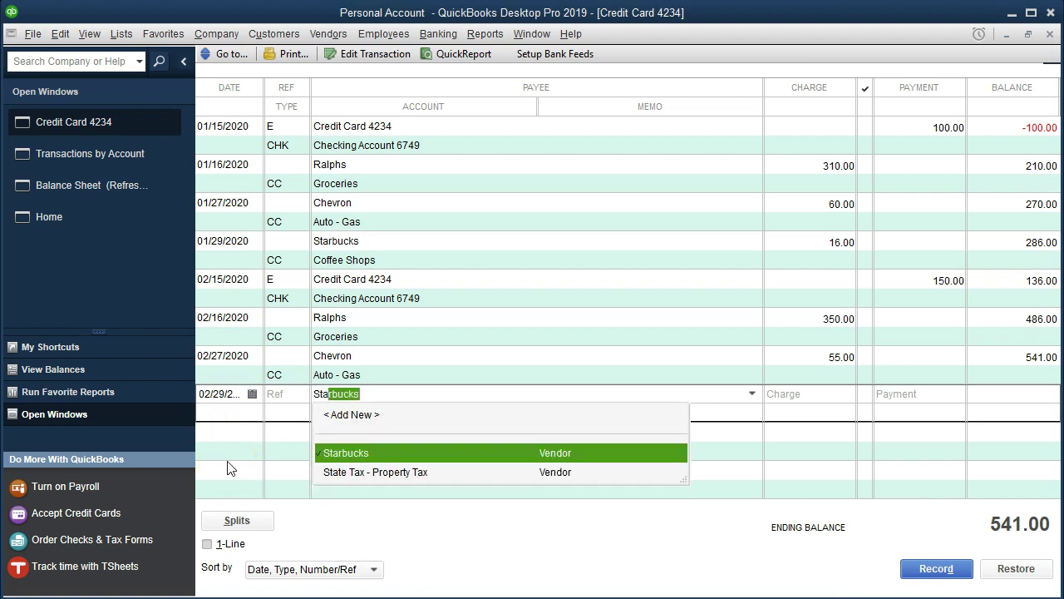
pyautogui.press('Tab')
pyautogui.write('2')
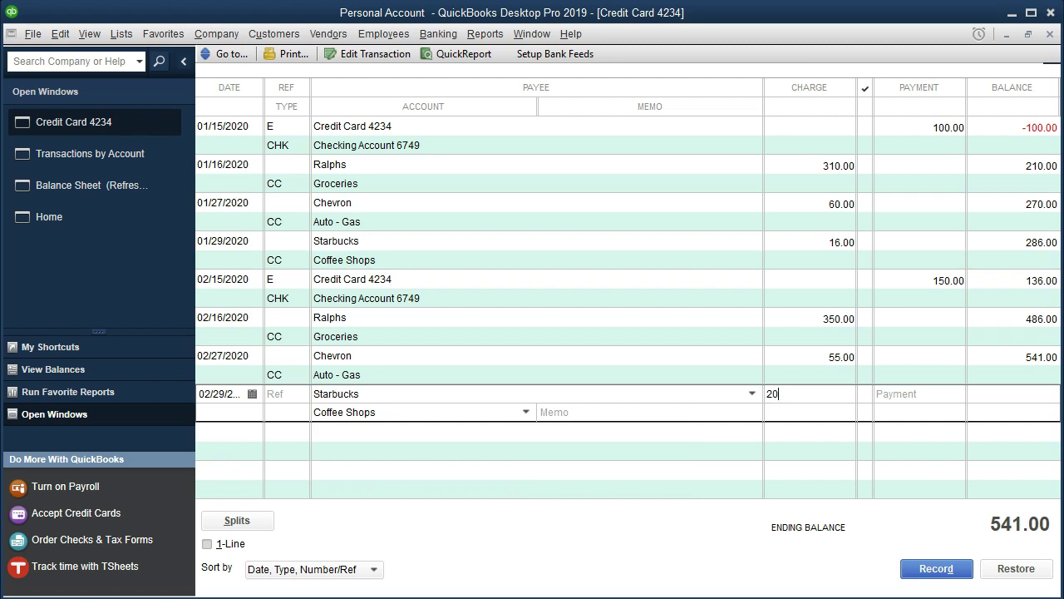
pyautogui.press('Tab')
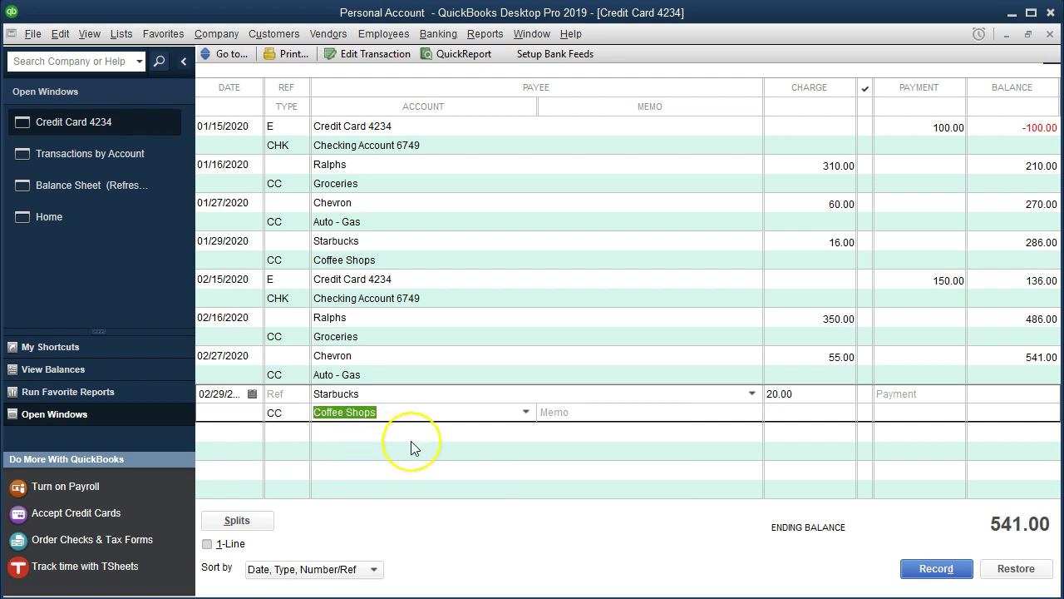
pyautogui.press('Return')
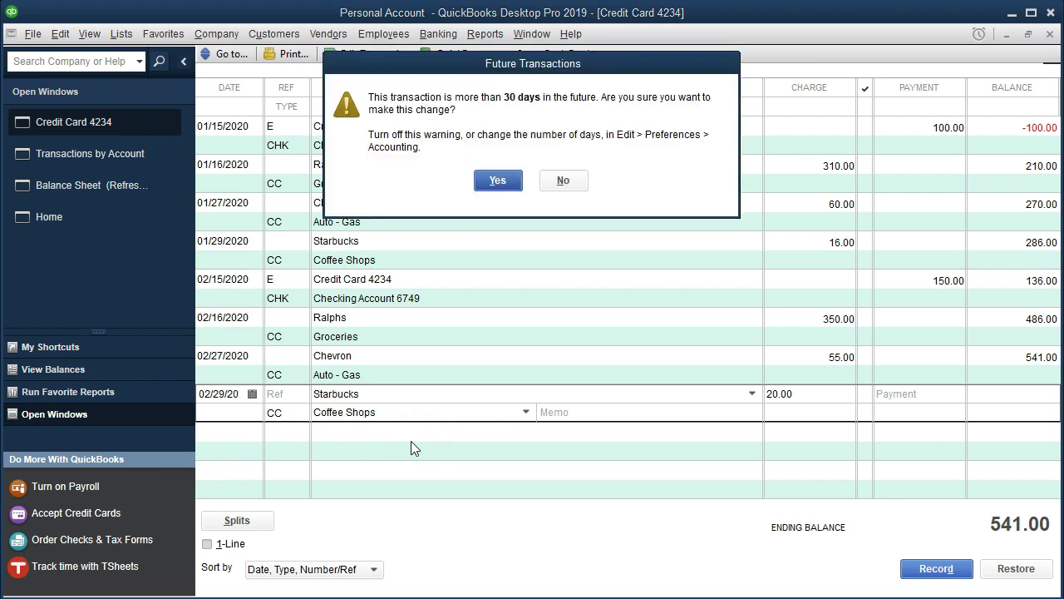
pyautogui.press('Return')
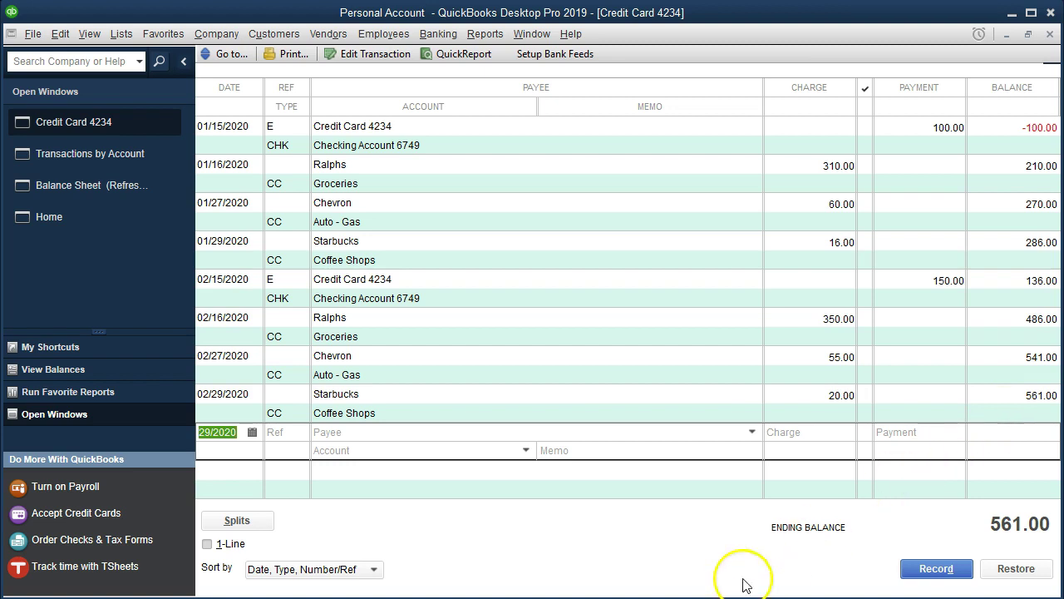
# Step: Place the Calculator beside Feb Credit Card.pdf and start a subtraction from the statement's February 28 balance of 710
pyautogui.moveTo(743, 591)
pyautogui.click(690, 586)
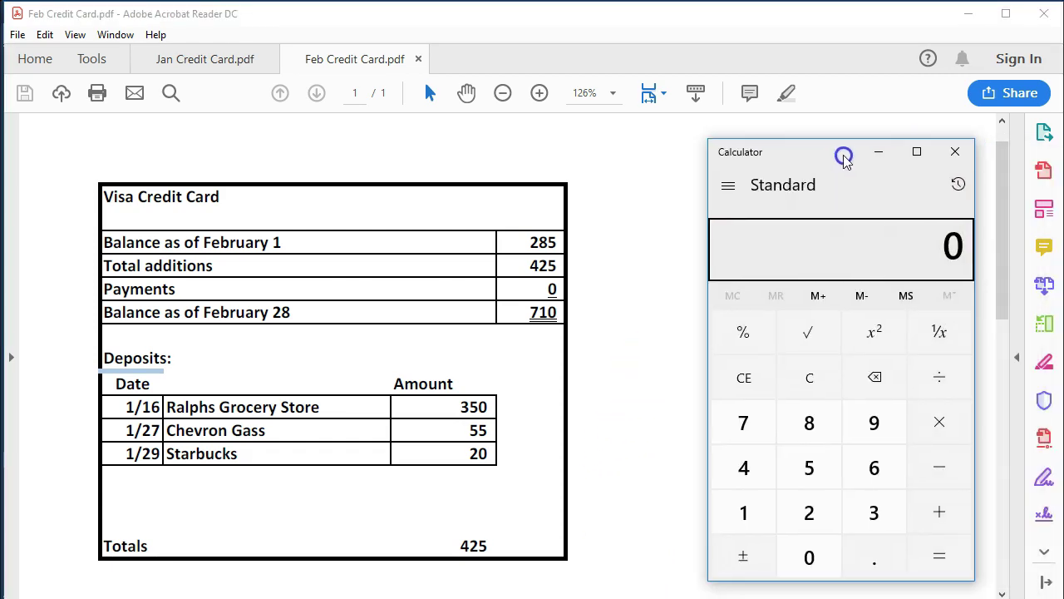
pyautogui.moveTo(843, 157); pyautogui.dragTo(831, 149)
pyautogui.write('710')
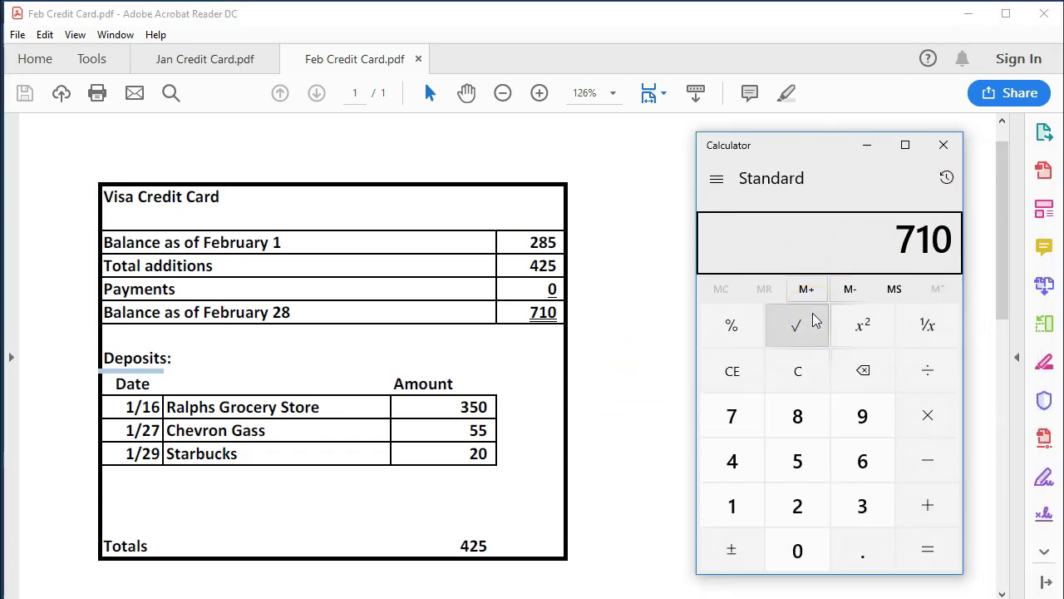
pyautogui.press('-')
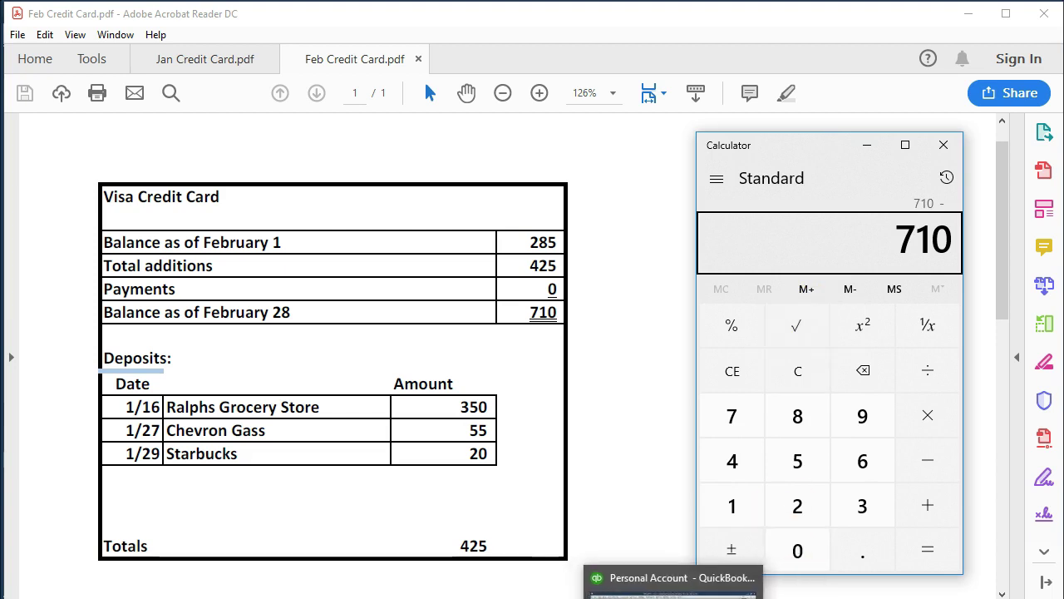
# Step: Subtract the 150 February payment in the Calculator beside the QuickBooks register, compare the result with the ending balance, and close the Calculator
pyautogui.click(582, 580)
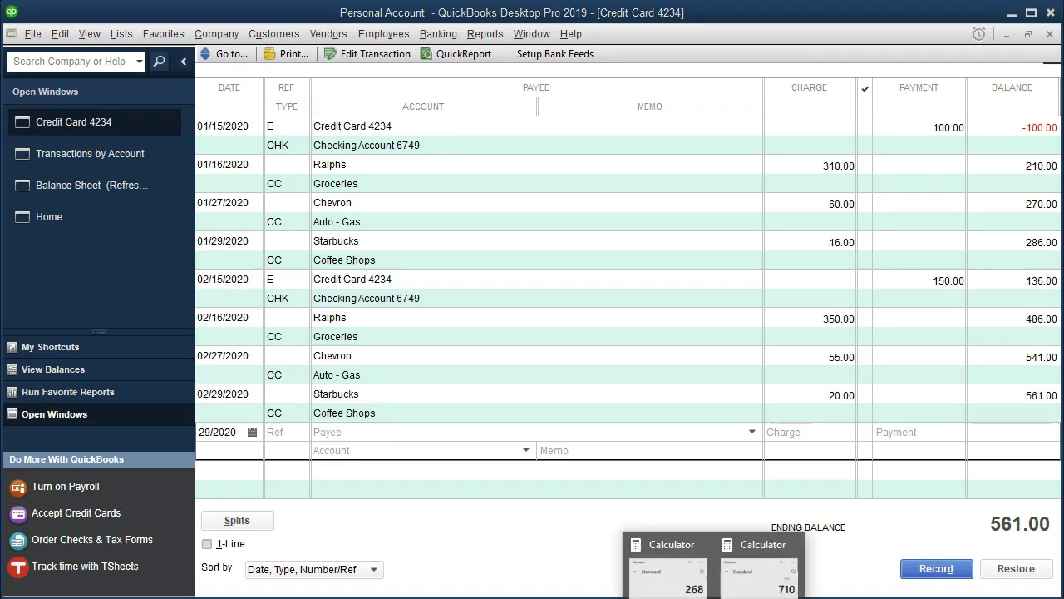
pyautogui.click(769, 569)
pyautogui.moveTo(826, 162); pyautogui.dragTo(577, 167)
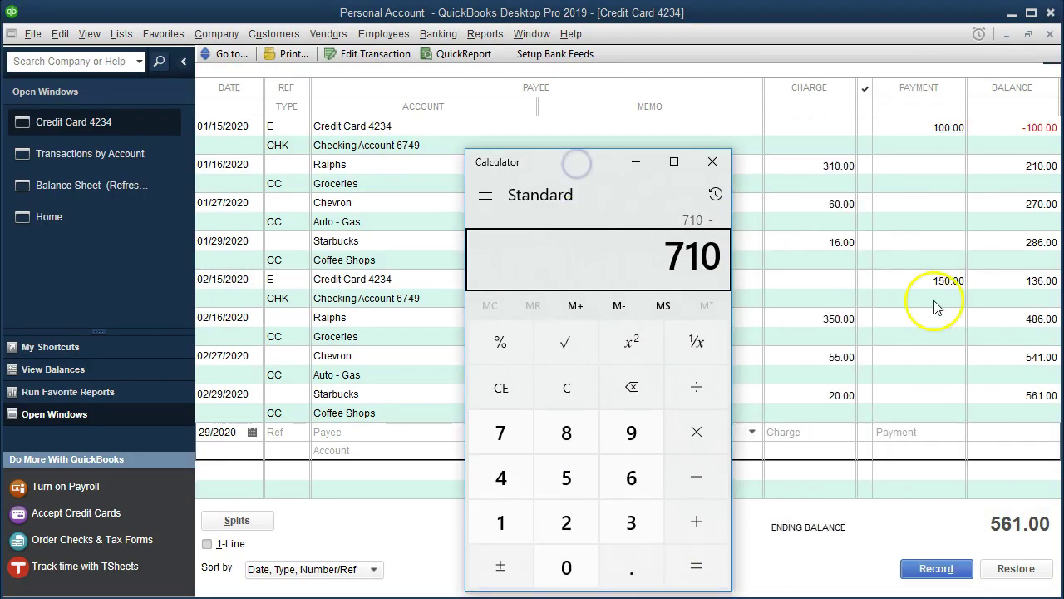
pyautogui.click(695, 474)
pyautogui.write('150')
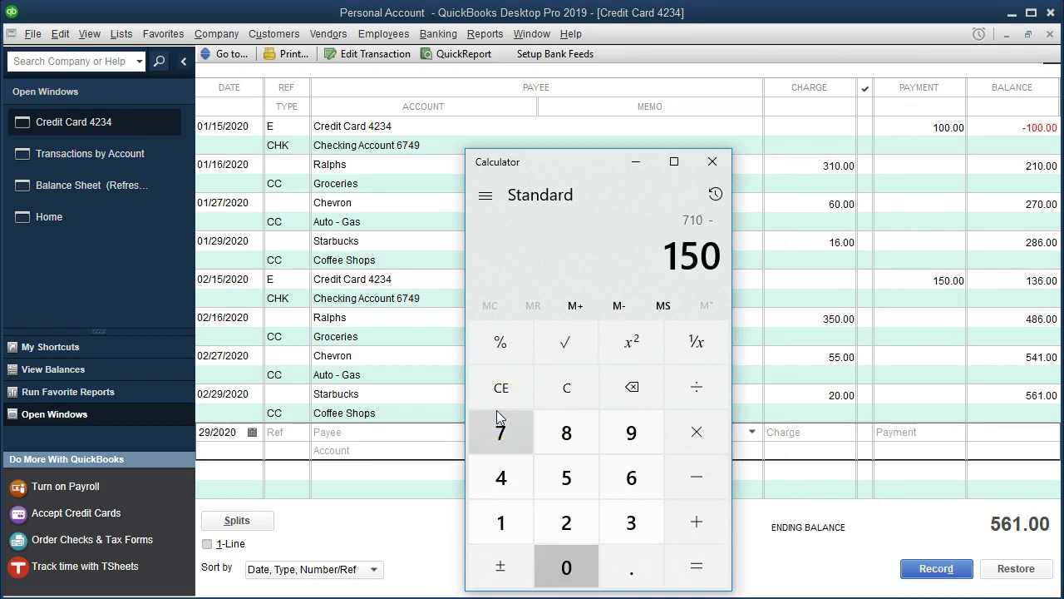
pyautogui.press('Return')
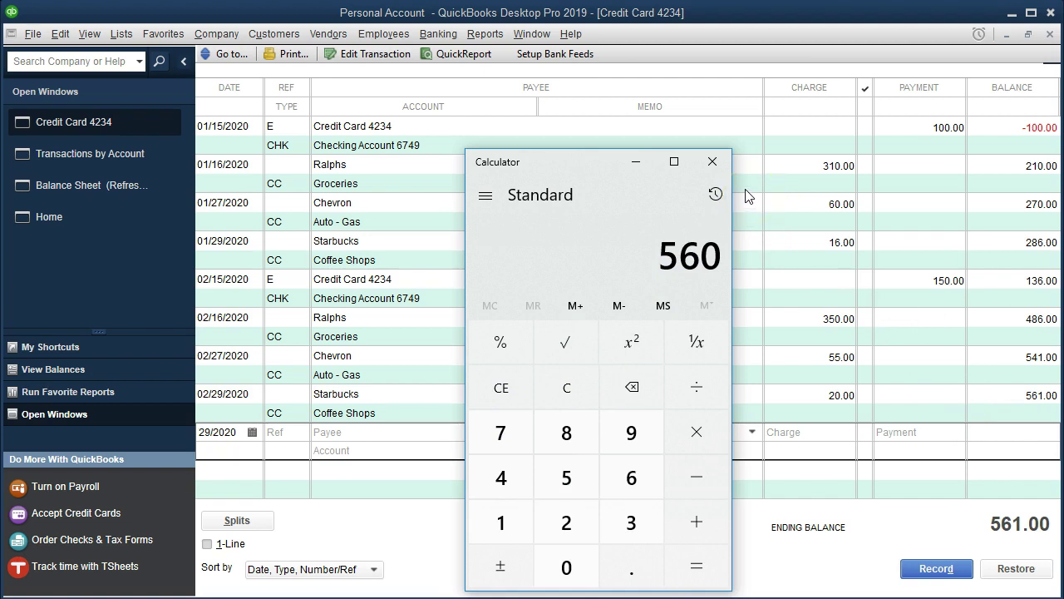
pyautogui.click(722, 164)
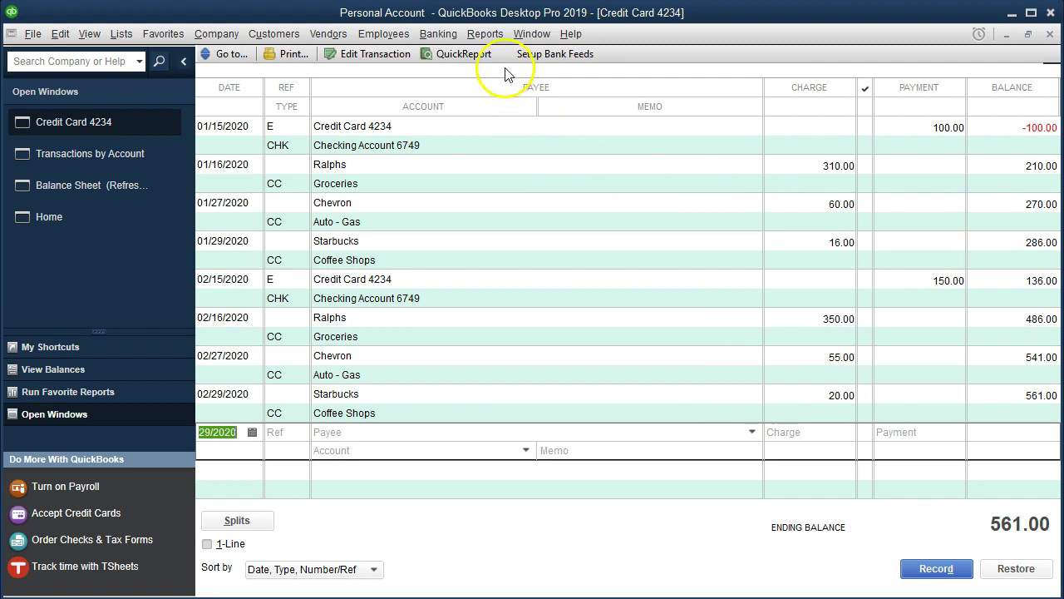
# Step: Open the checking account register and locate the 01/15/2020 credit card payment
pyautogui.click(483, 34)
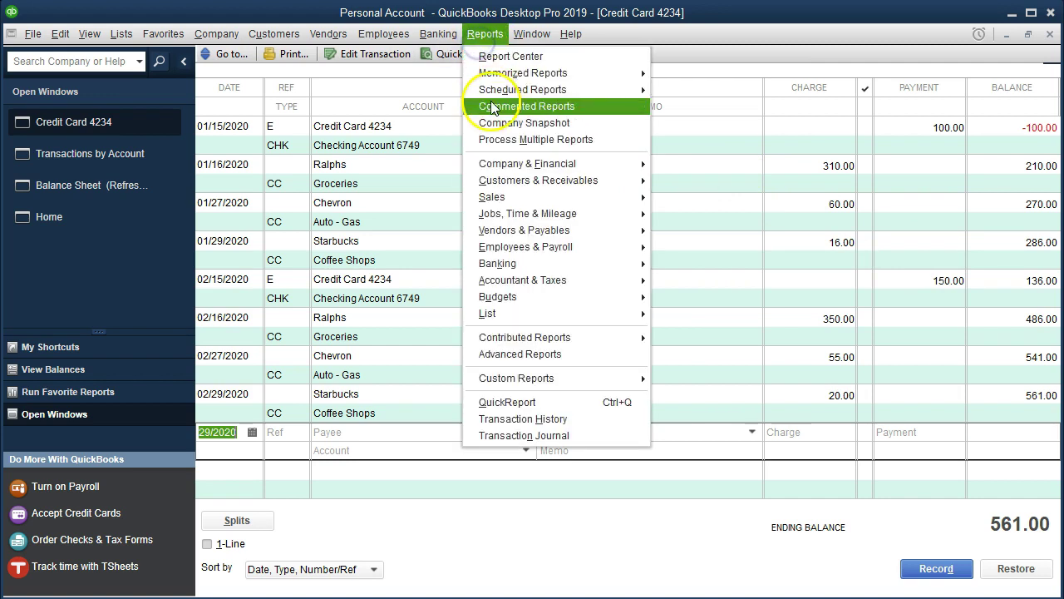
pyautogui.moveTo(452, 43)
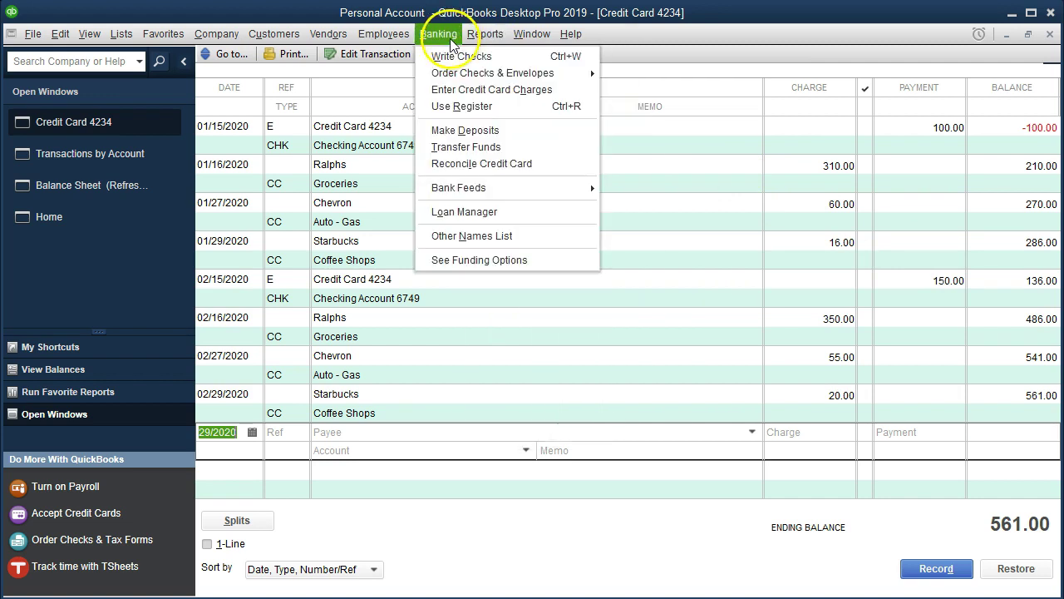
pyautogui.click(459, 105)
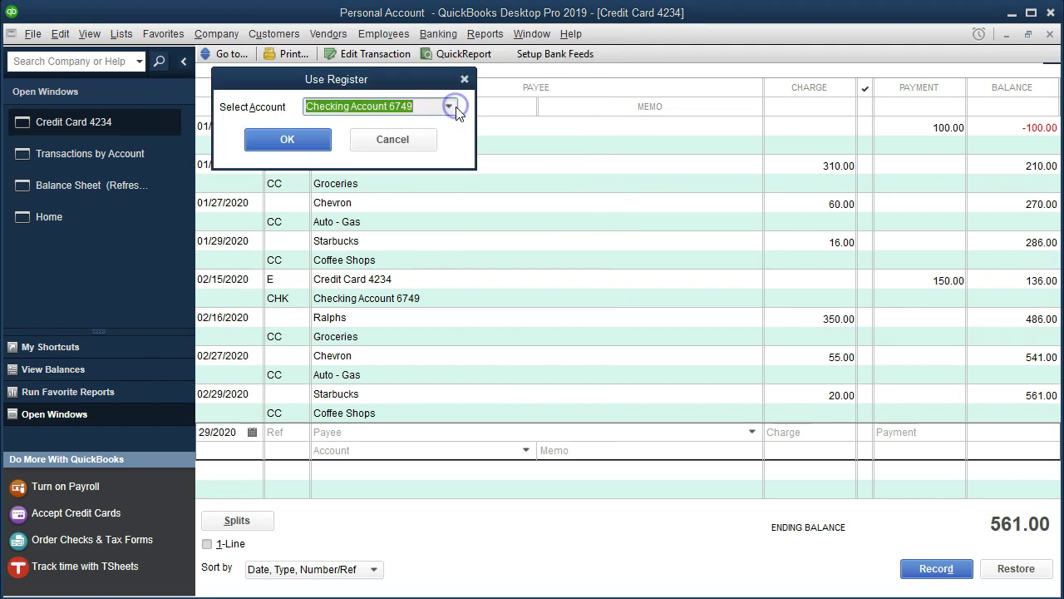
pyautogui.click(306, 138)
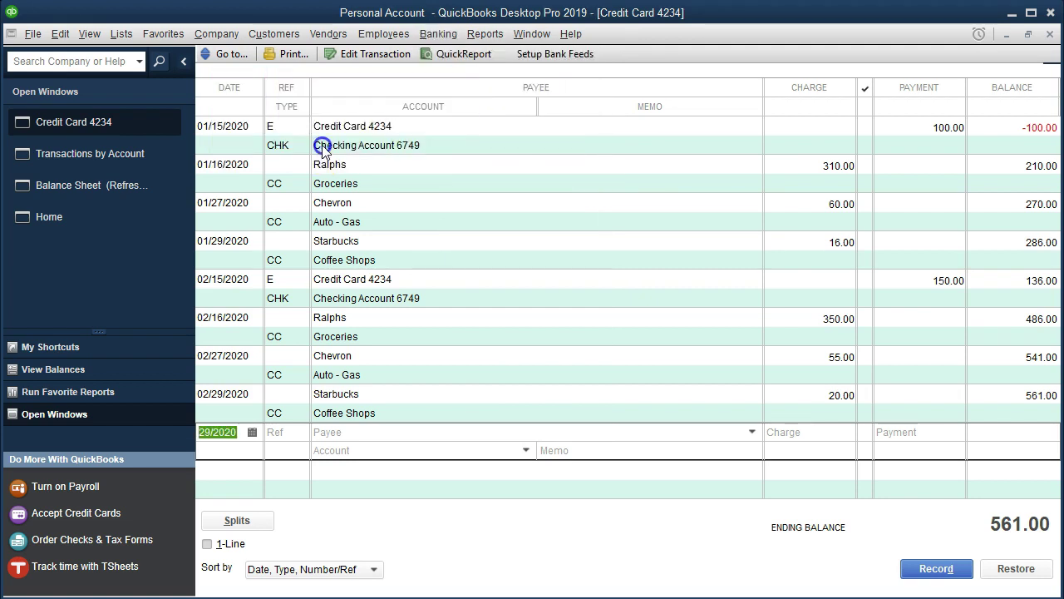
pyautogui.scroll(10, 353, 283)
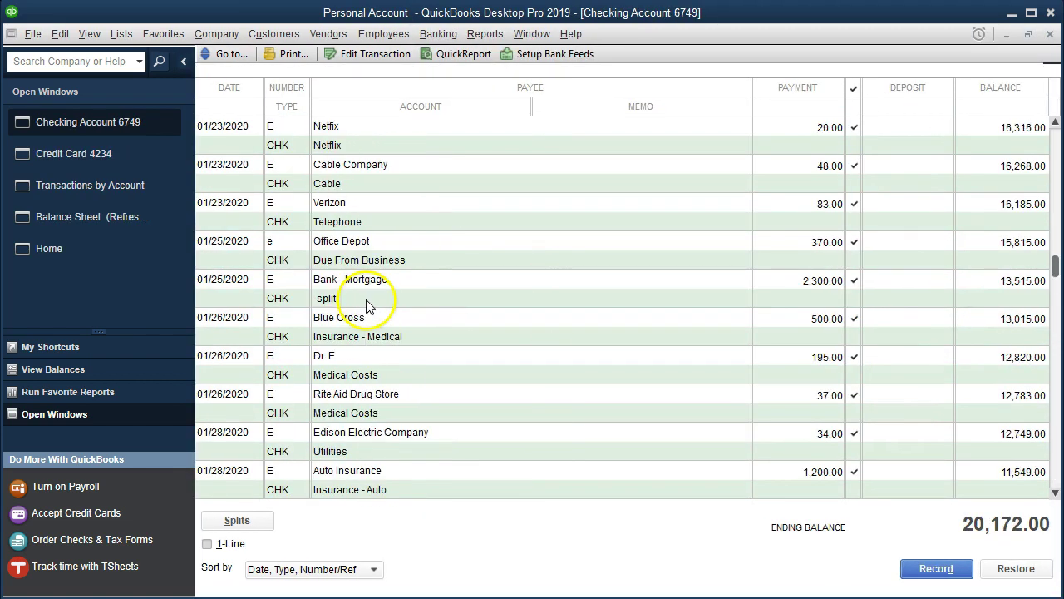
pyautogui.scroll(4, 363, 306)
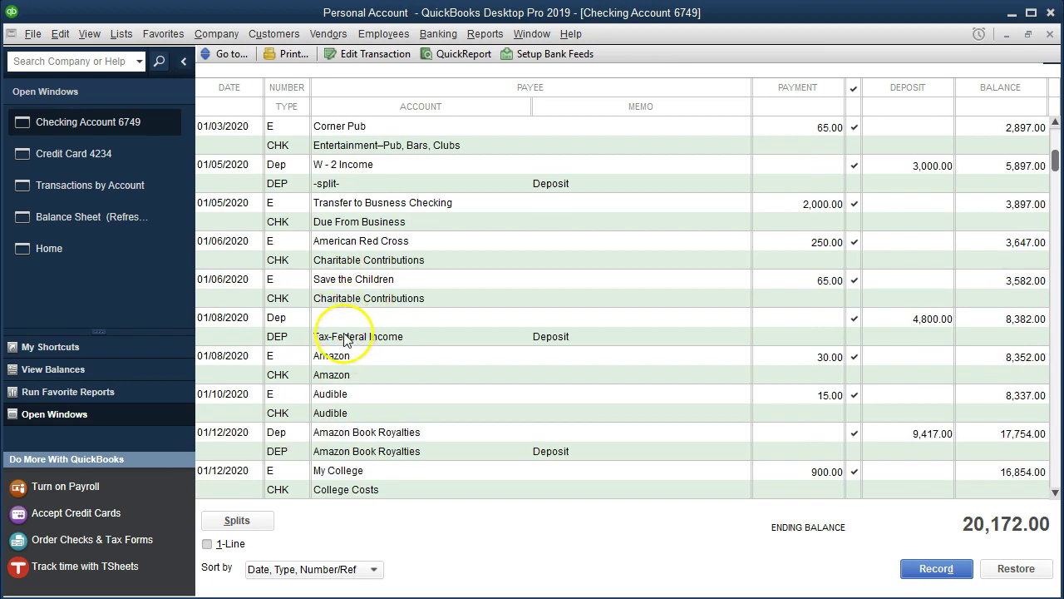
pyautogui.scroll(-2, 326, 340)
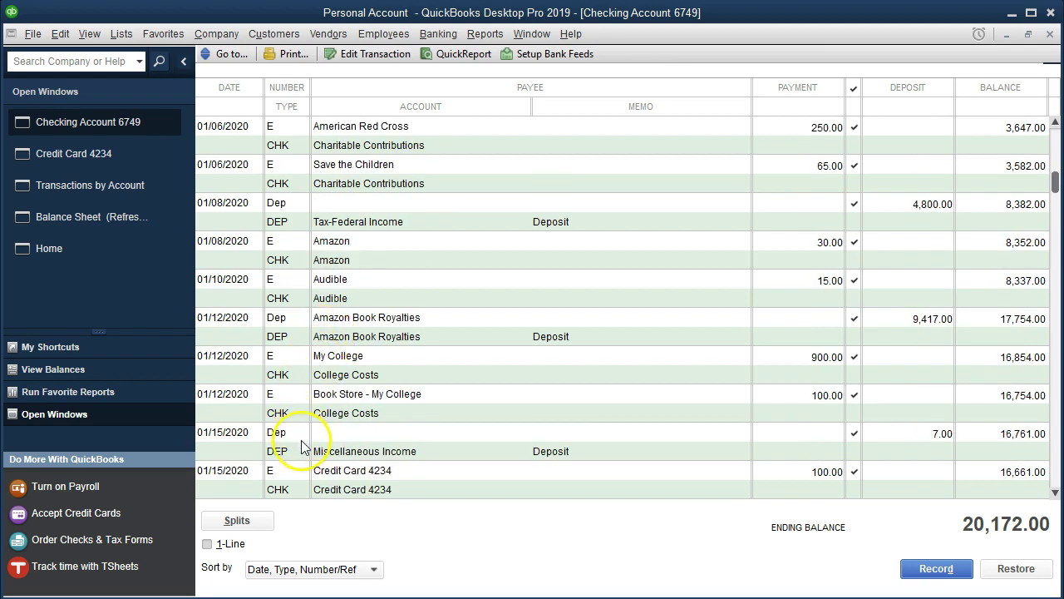
# Step: Select the 01/15/2020 credit card payment in the checking register and check the account it is assigned to
pyautogui.click(653, 414)
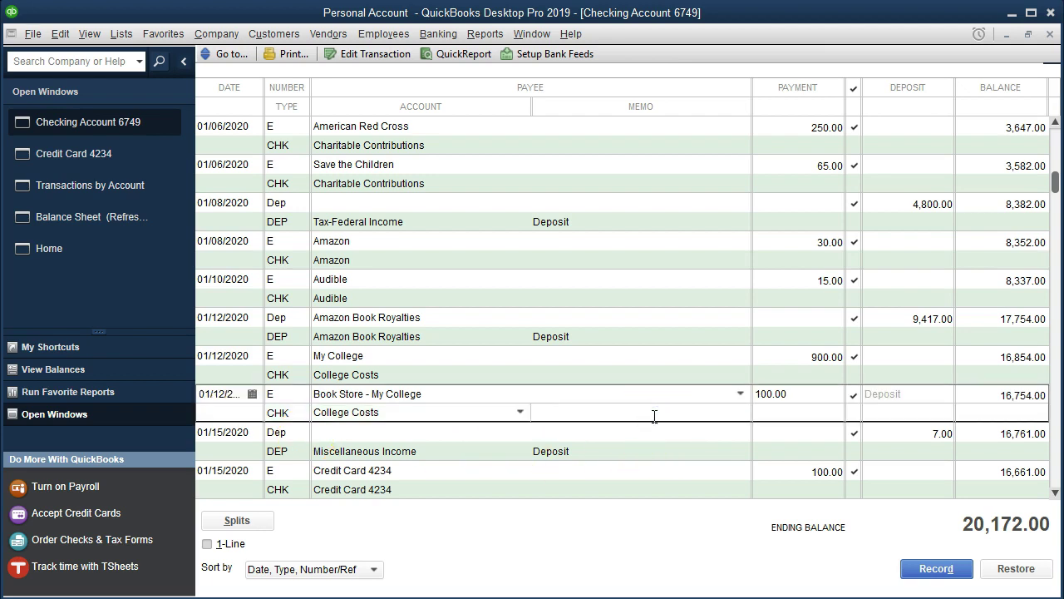
pyautogui.scroll(-2, 654, 416)
pyautogui.click(402, 378)
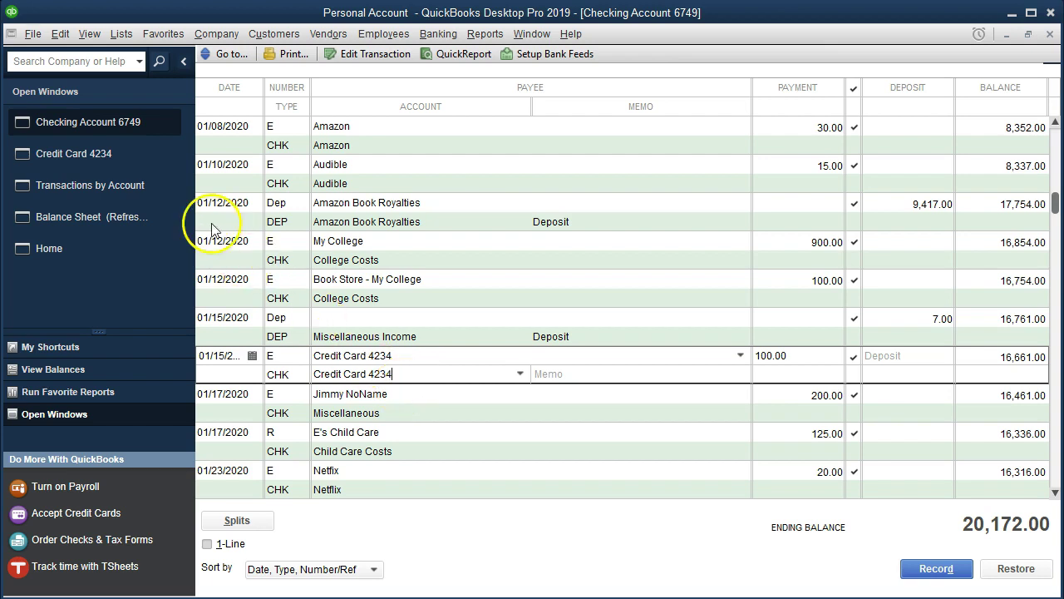
# Step: Review the credit card register's January payment, the Ralphs, Chevron and Starbucks charges in January, and the 02/15/2020 payment
pyautogui.click(128, 154)
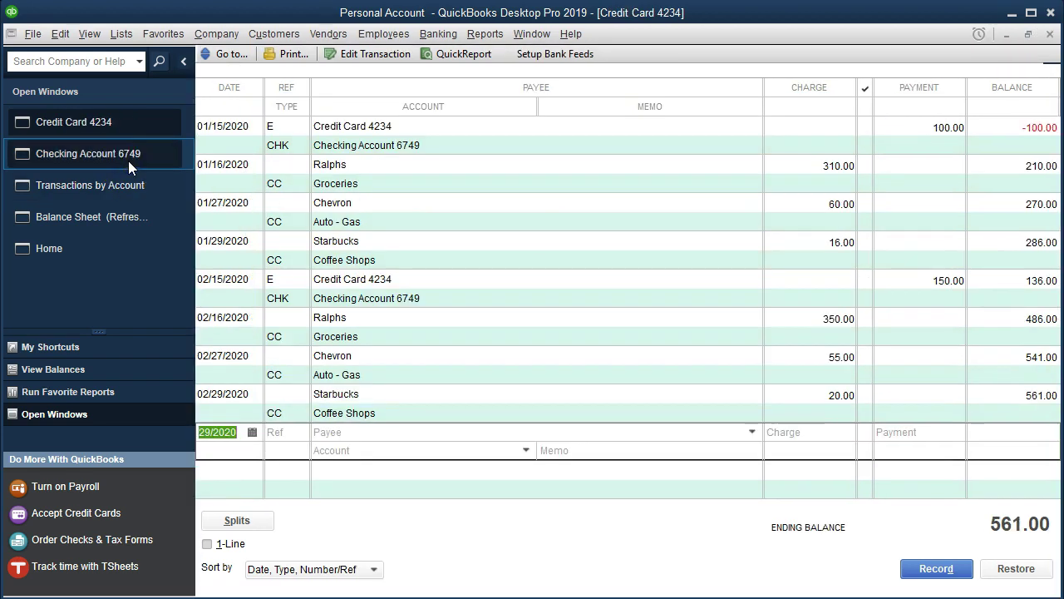
pyautogui.click(892, 128)
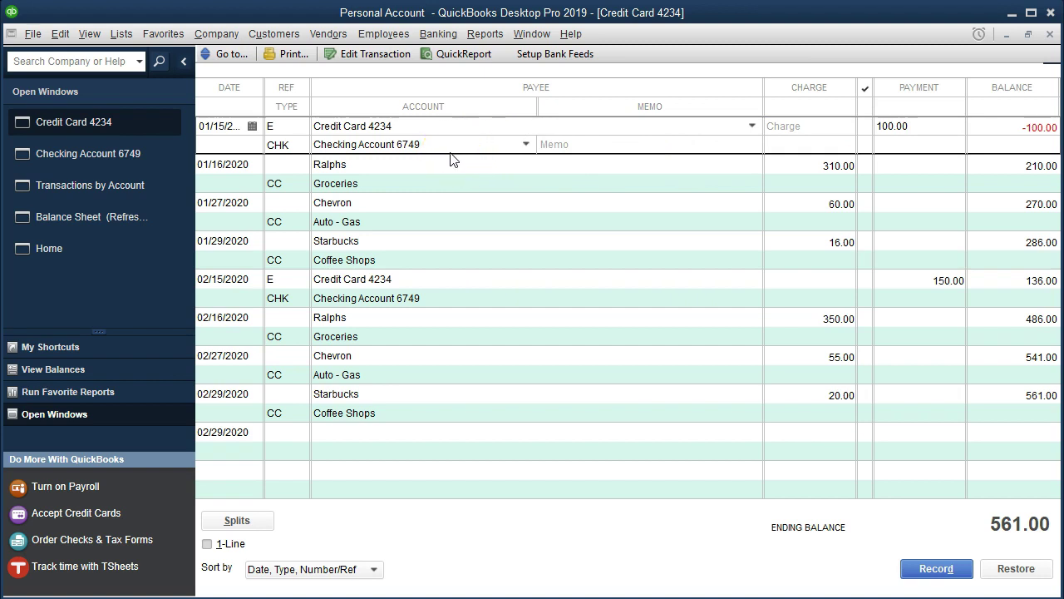
pyautogui.click(446, 182)
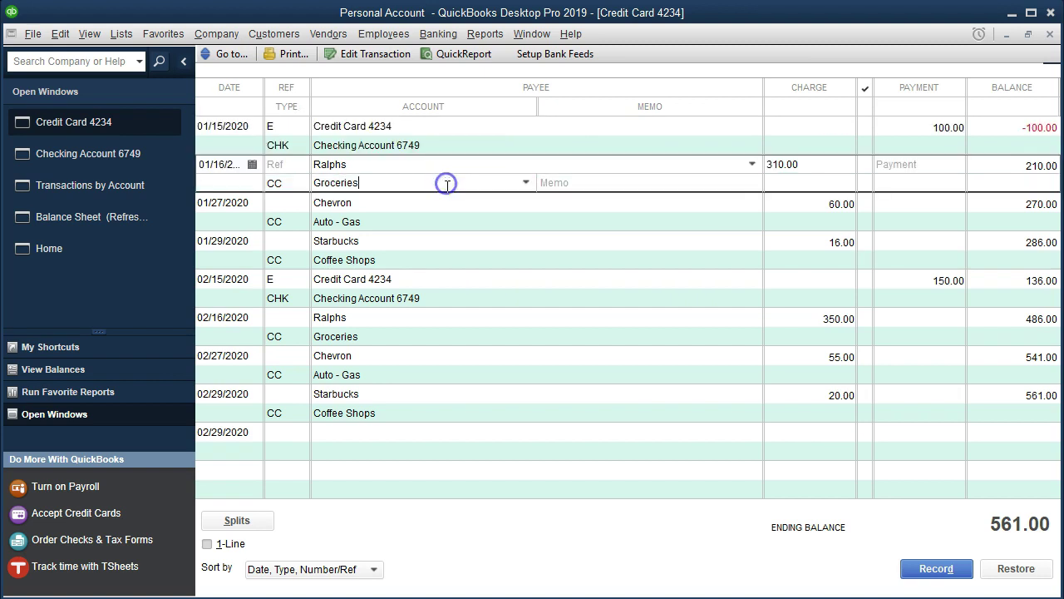
pyautogui.click(441, 207)
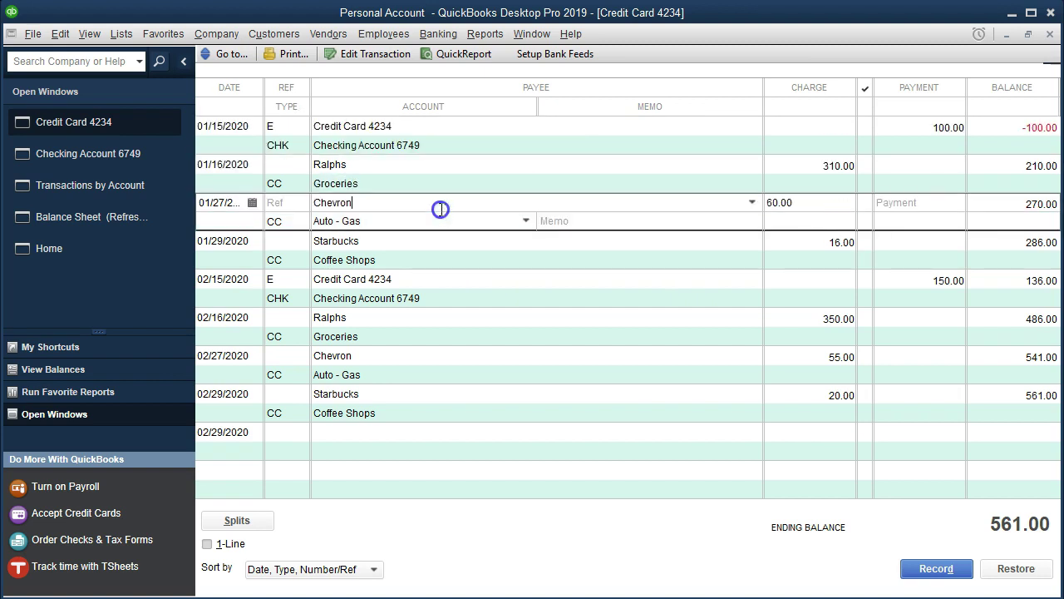
pyautogui.click(444, 257)
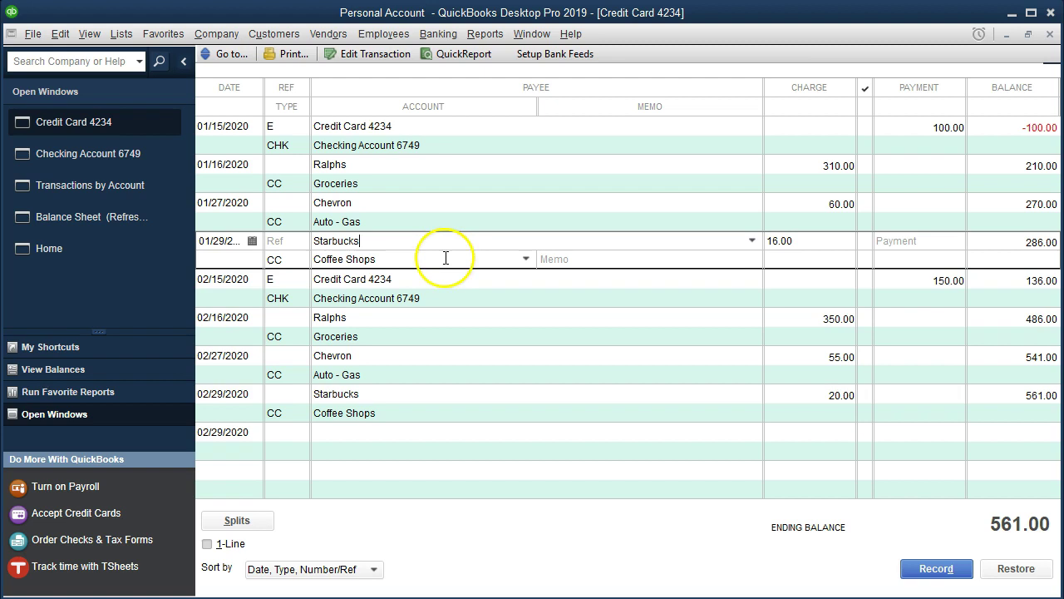
pyautogui.click(468, 299)
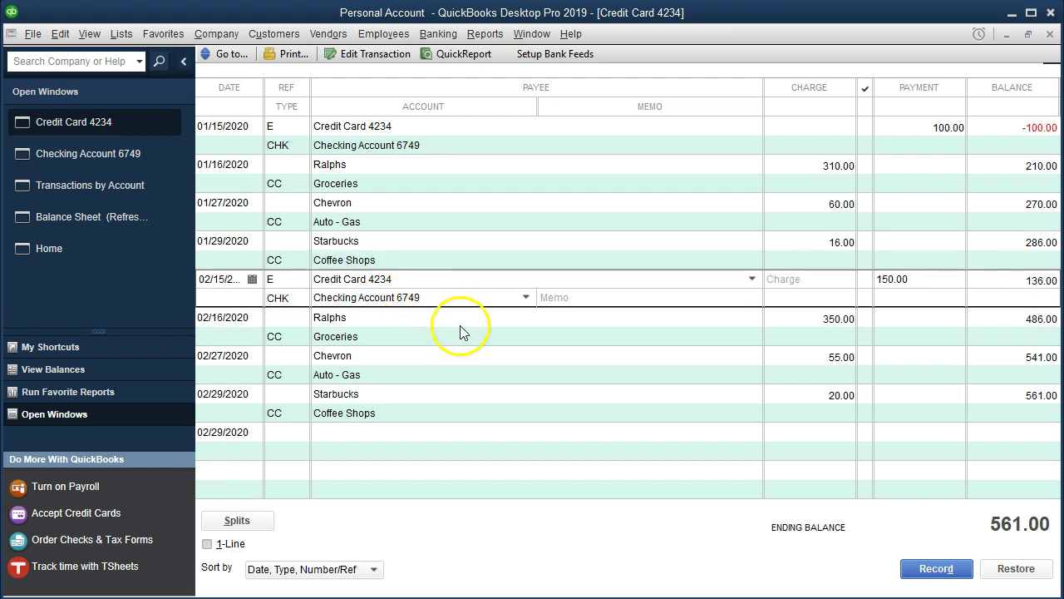
# Step: Return to the checking register and select the 02/15/2020 credit card payment to check its assigned account
pyautogui.click(104, 159)
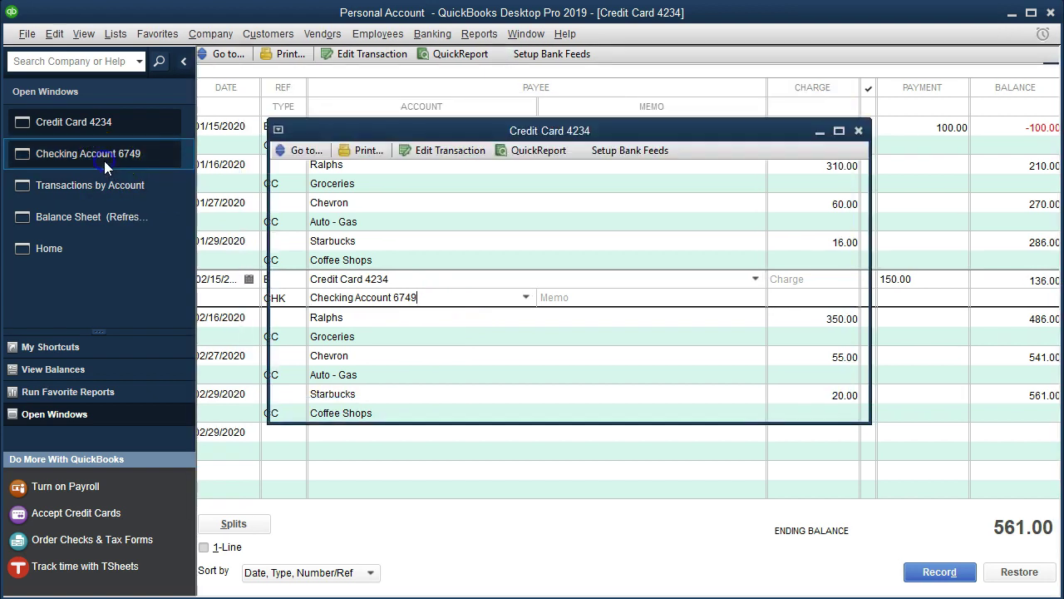
pyautogui.scroll(-2, 326, 348)
pyautogui.scroll(-3, 326, 348)
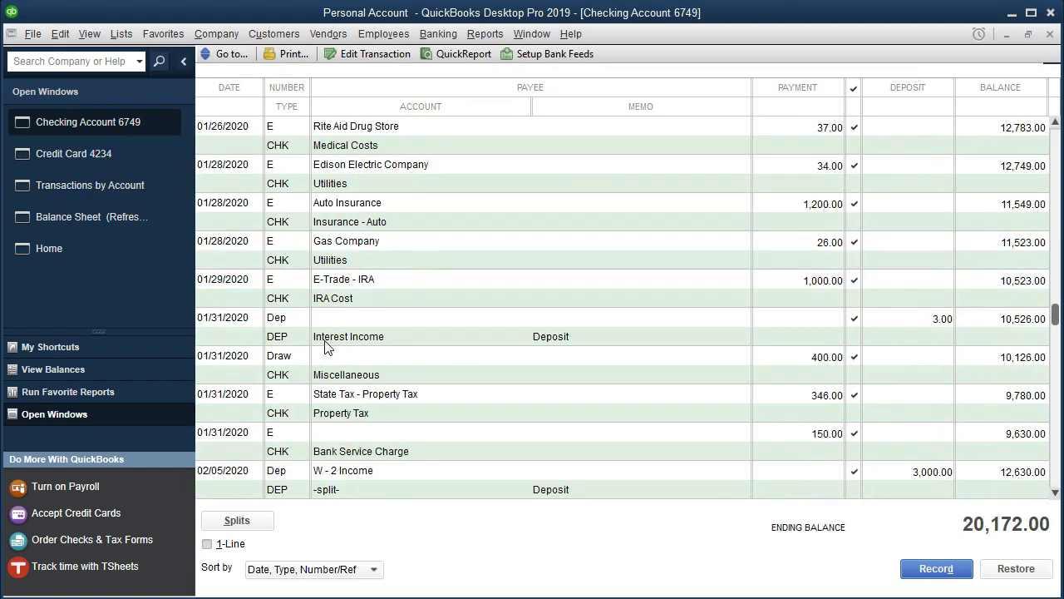
pyautogui.scroll(-1, 326, 347)
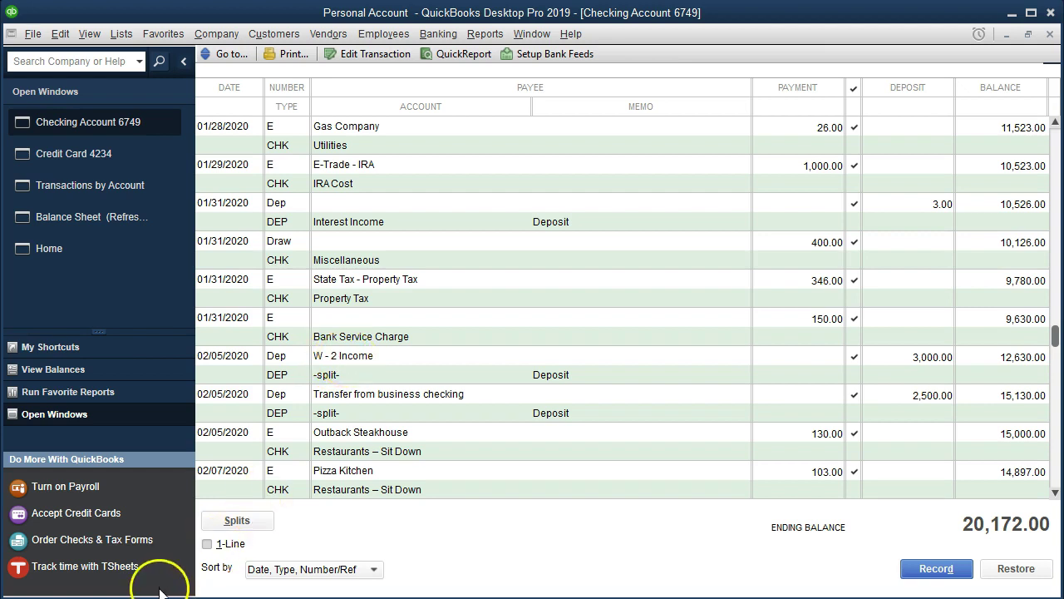
pyautogui.scroll(-3, 238, 435)
pyautogui.click(238, 435)
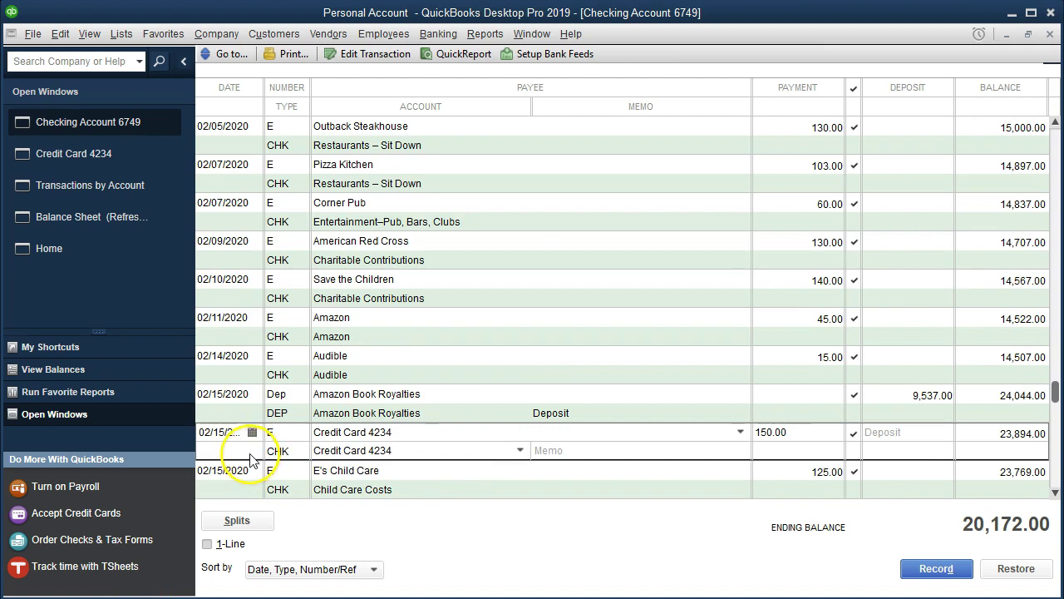
pyautogui.scroll(-1, 239, 439)
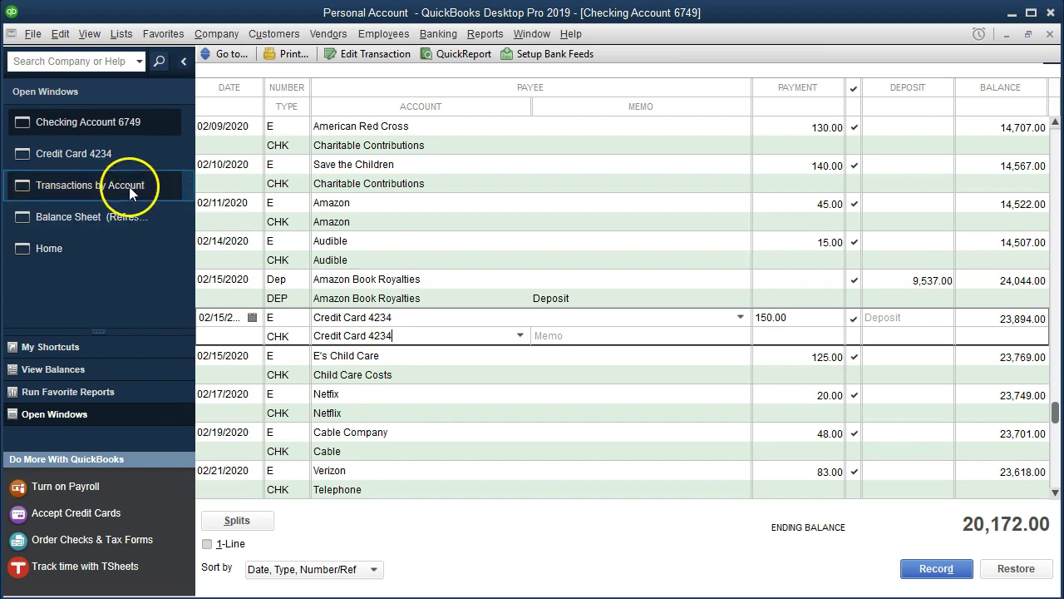
# Step: Go back over the individual January charges in the credit card register and check the balance at the 02/29/2020 Starbucks entry
pyautogui.click(113, 164)
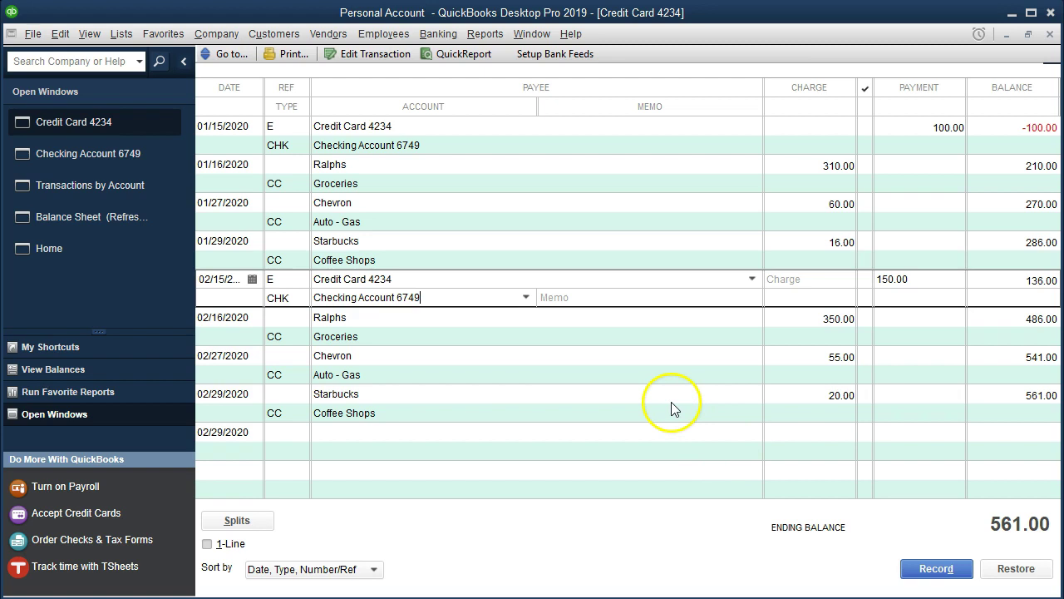
pyautogui.click(409, 185)
pyautogui.click(415, 216)
pyautogui.click(417, 258)
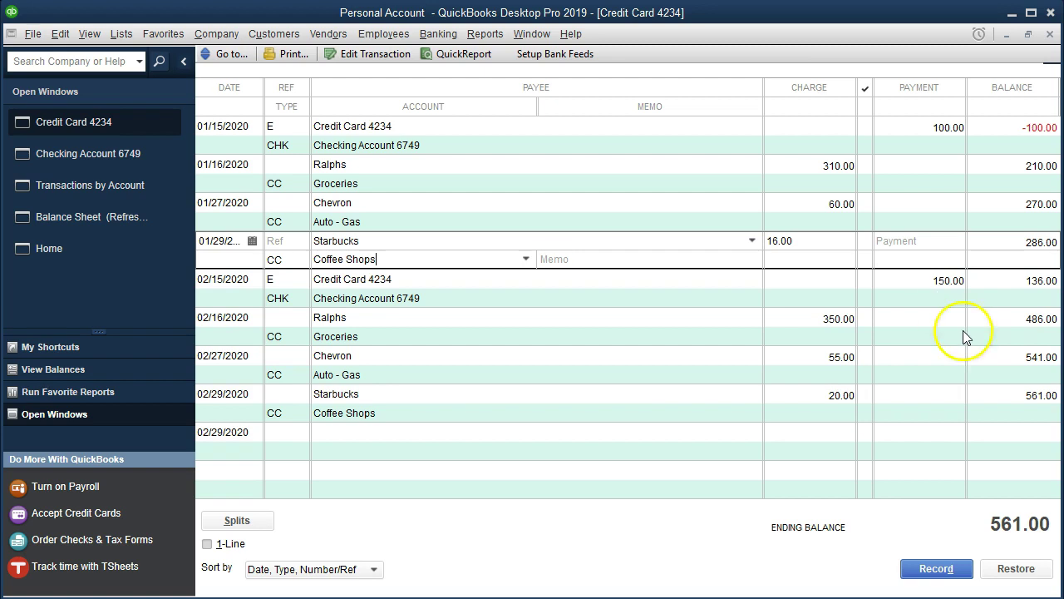
pyautogui.click(1006, 395)
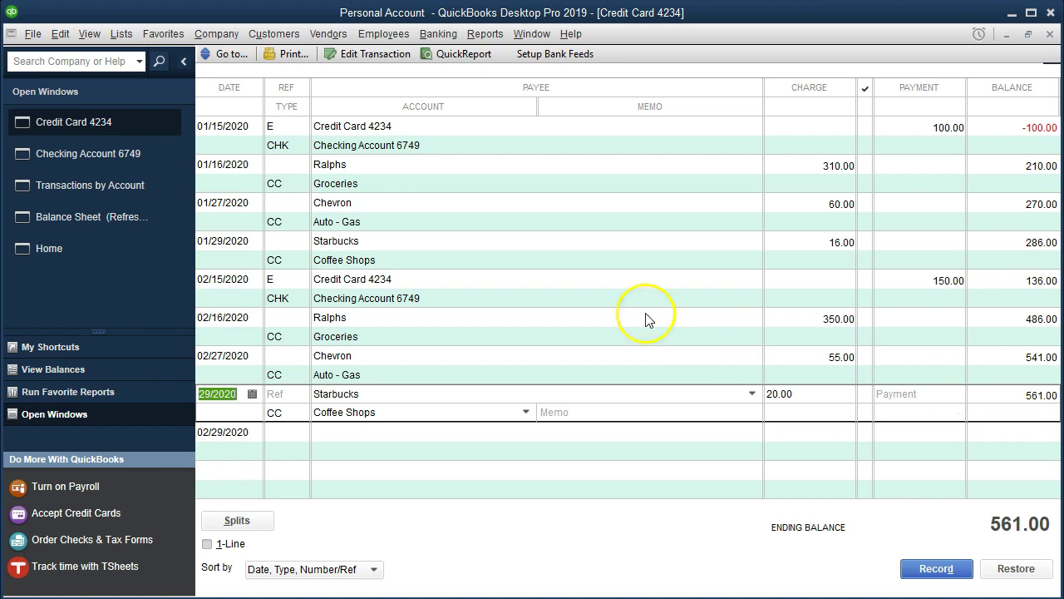
# Step: Bring up the Balance Sheet and drill into the credit card balance under Current Liabilities
pyautogui.click(121, 221)
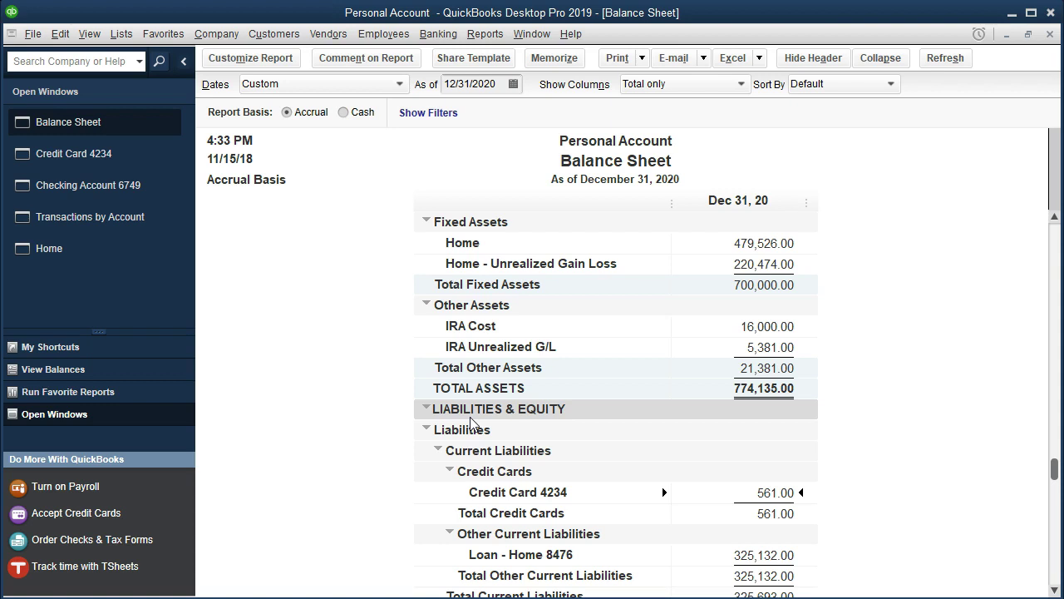
pyautogui.scroll(-1, 471, 422)
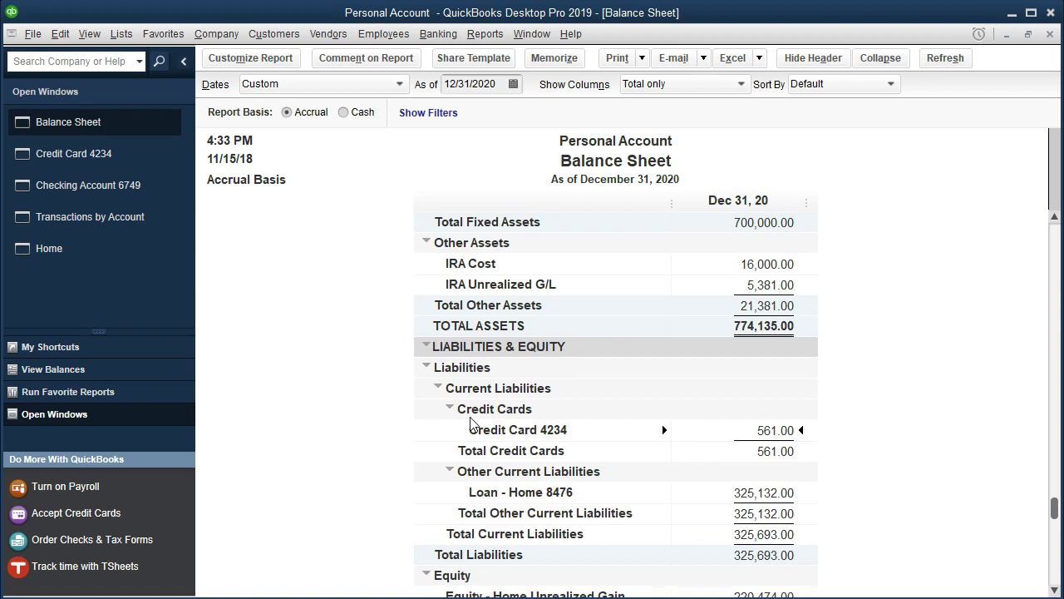
pyautogui.doubleClick(738, 434)
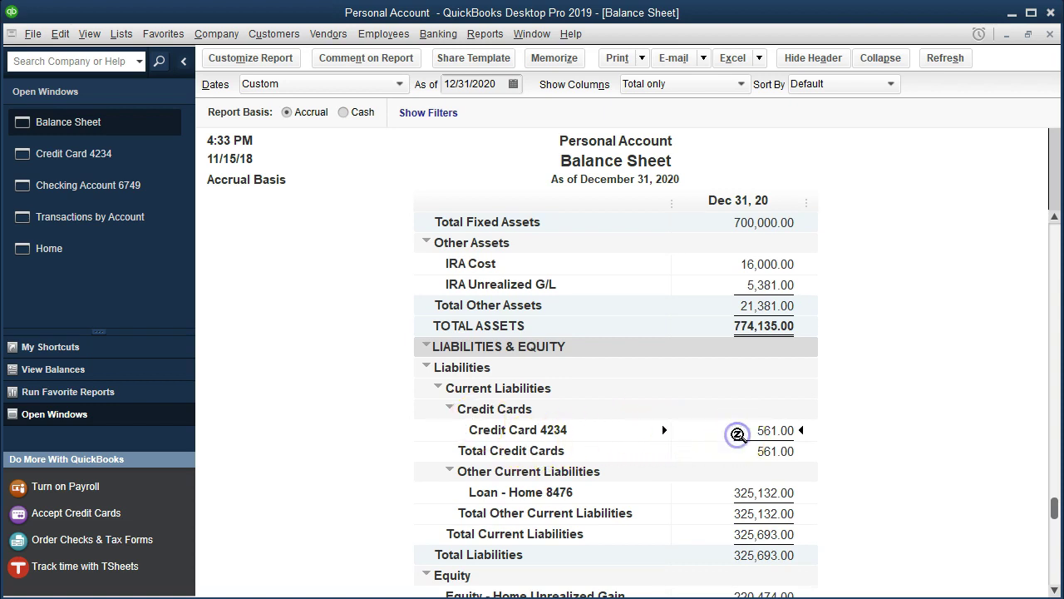